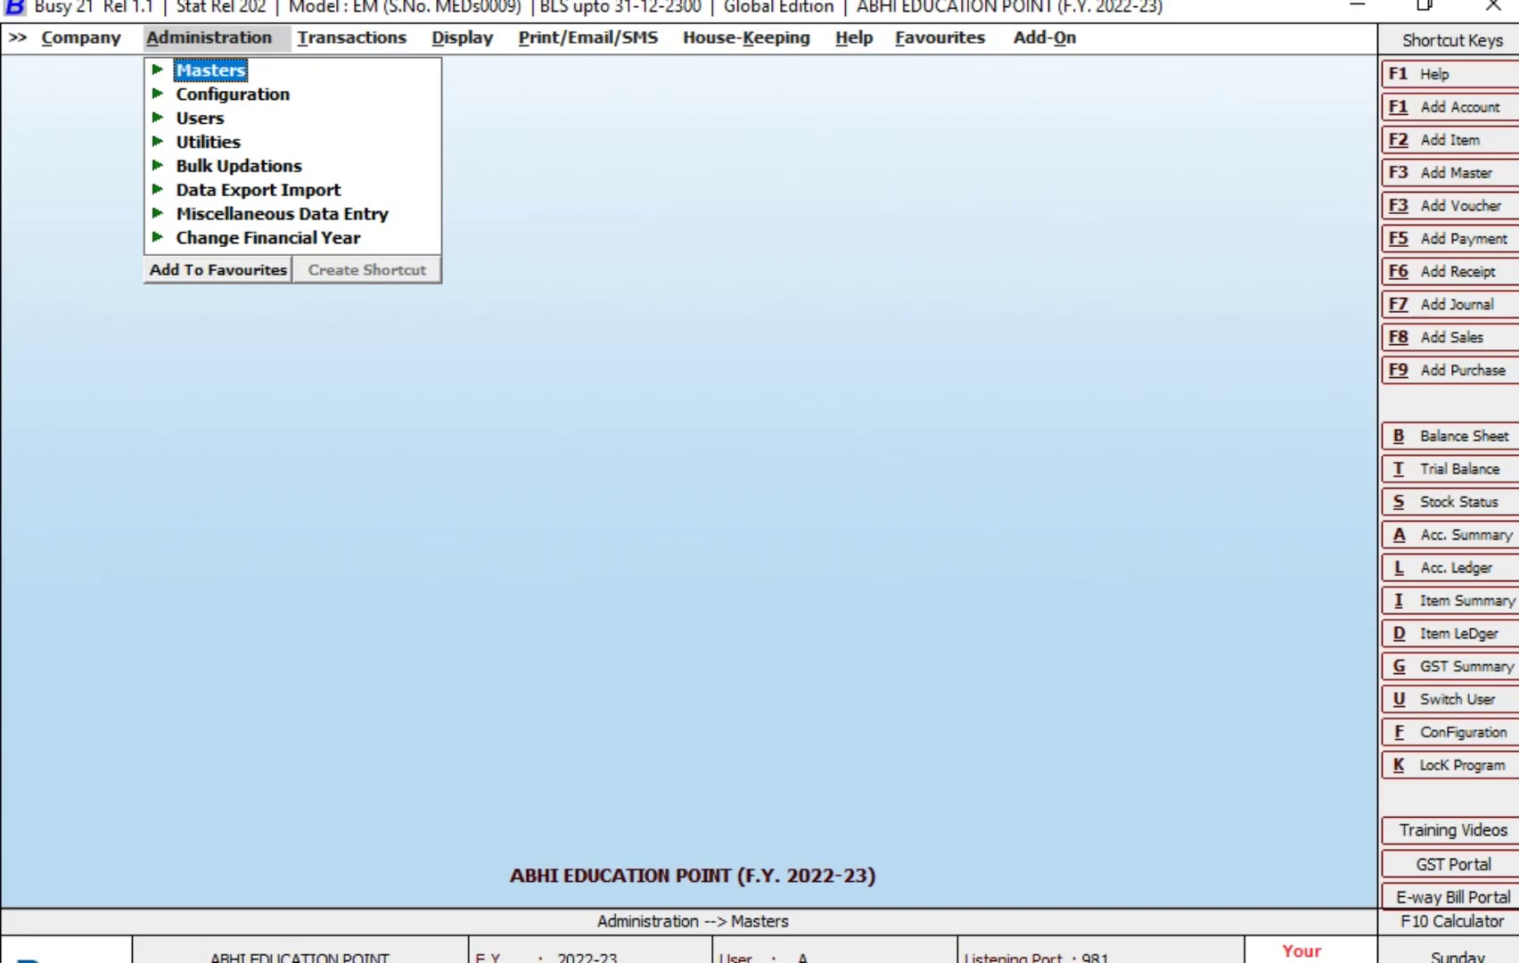
# Create and save an account master named PETTY CASH under the Cash-in-hand group
pyautogui.hotkey('alt', 'f1')
pyautogui.write('PET')
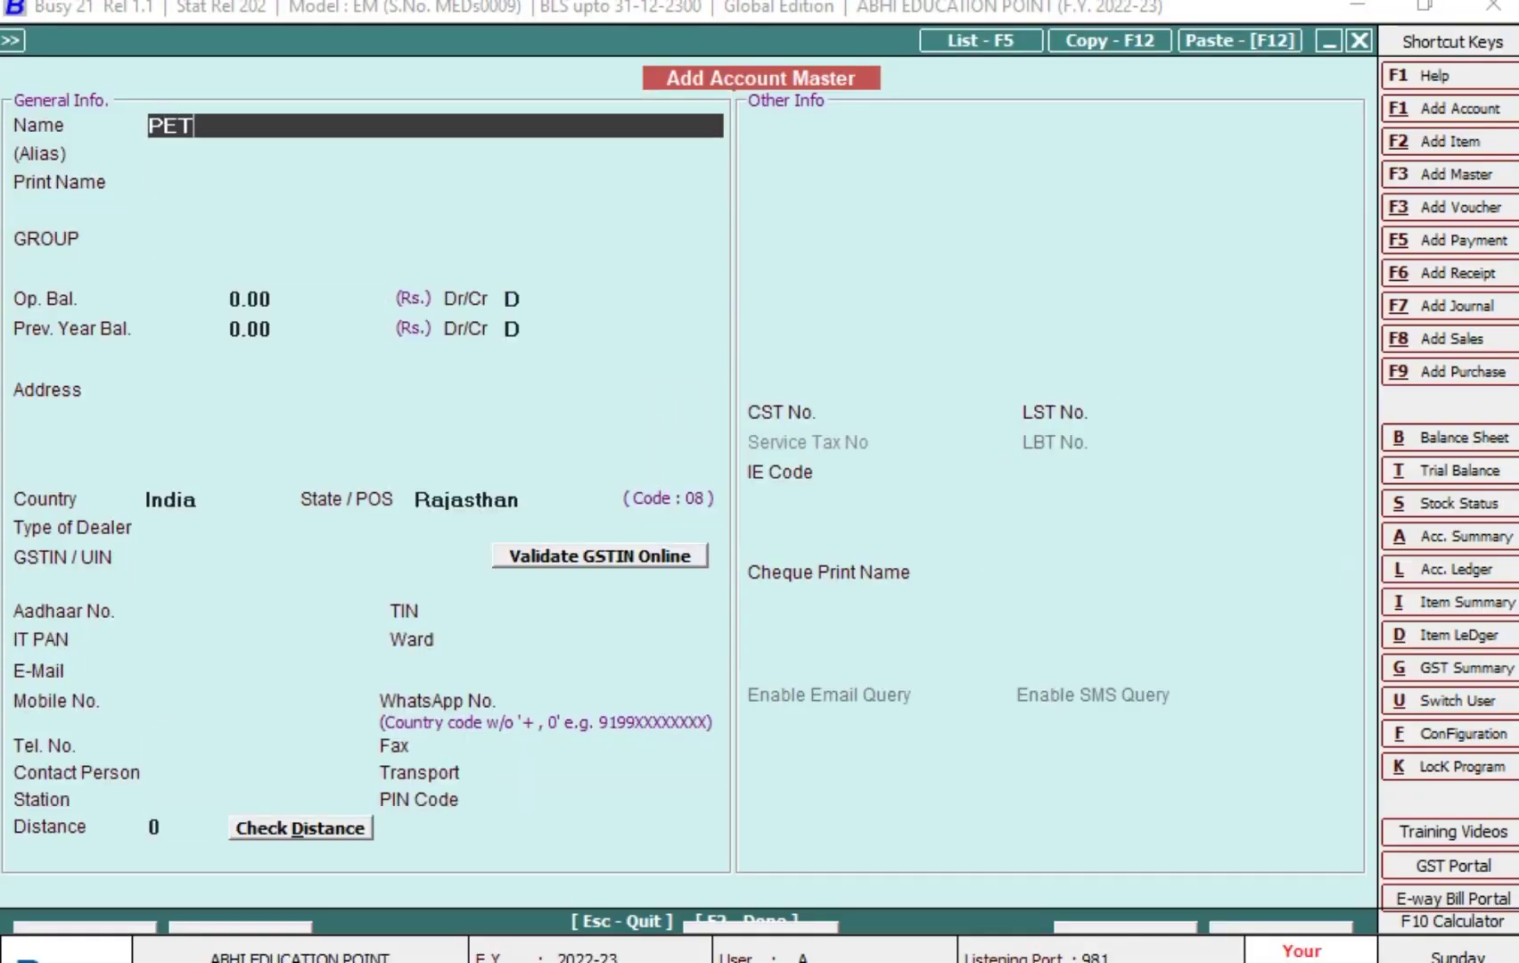
pyautogui.write('TY CASH')
pyautogui.press('Return')
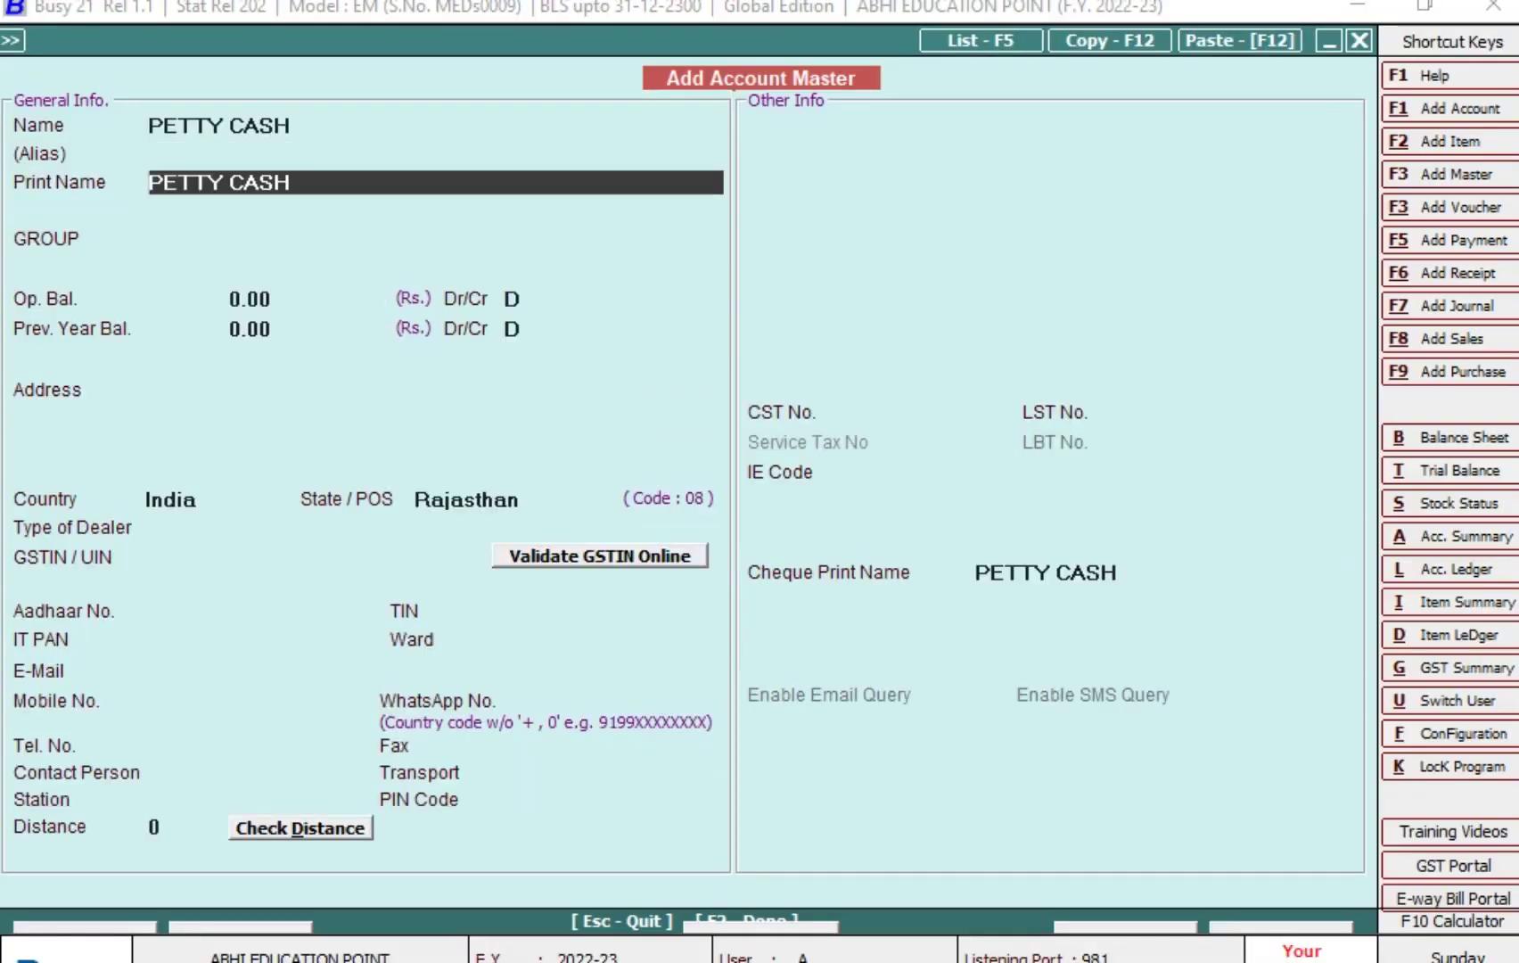
pyautogui.press('Return')
pyautogui.write('CAS')
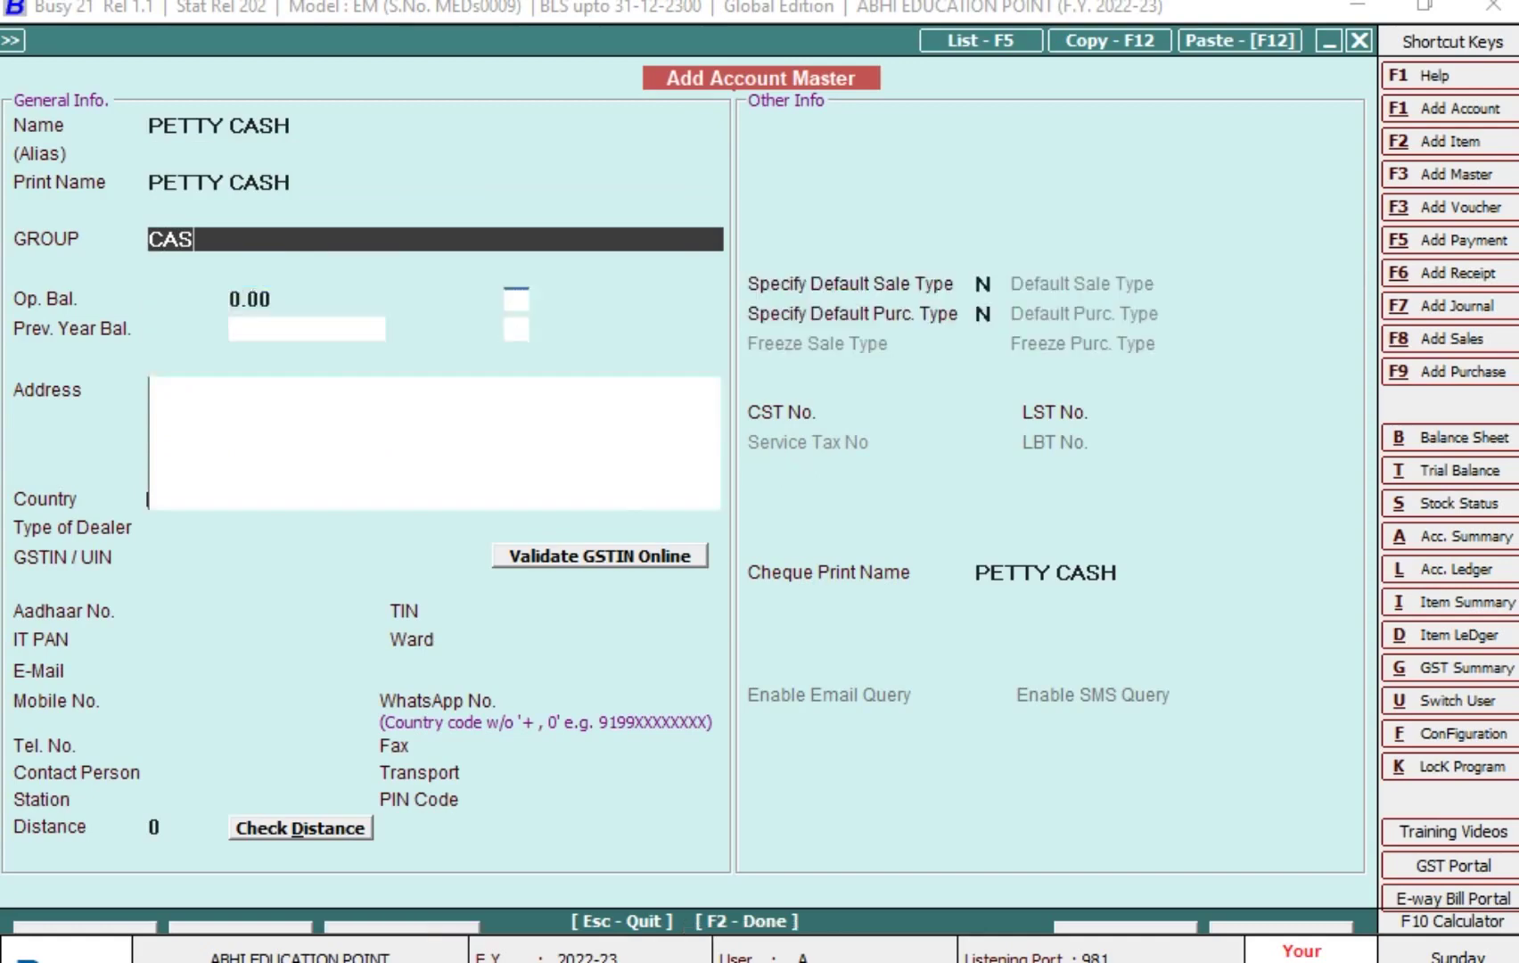
pyautogui.press('Return')
pyautogui.press('Return')
pyautogui.press('Return')
pyautogui.press('Return')
pyautogui.press('F2')
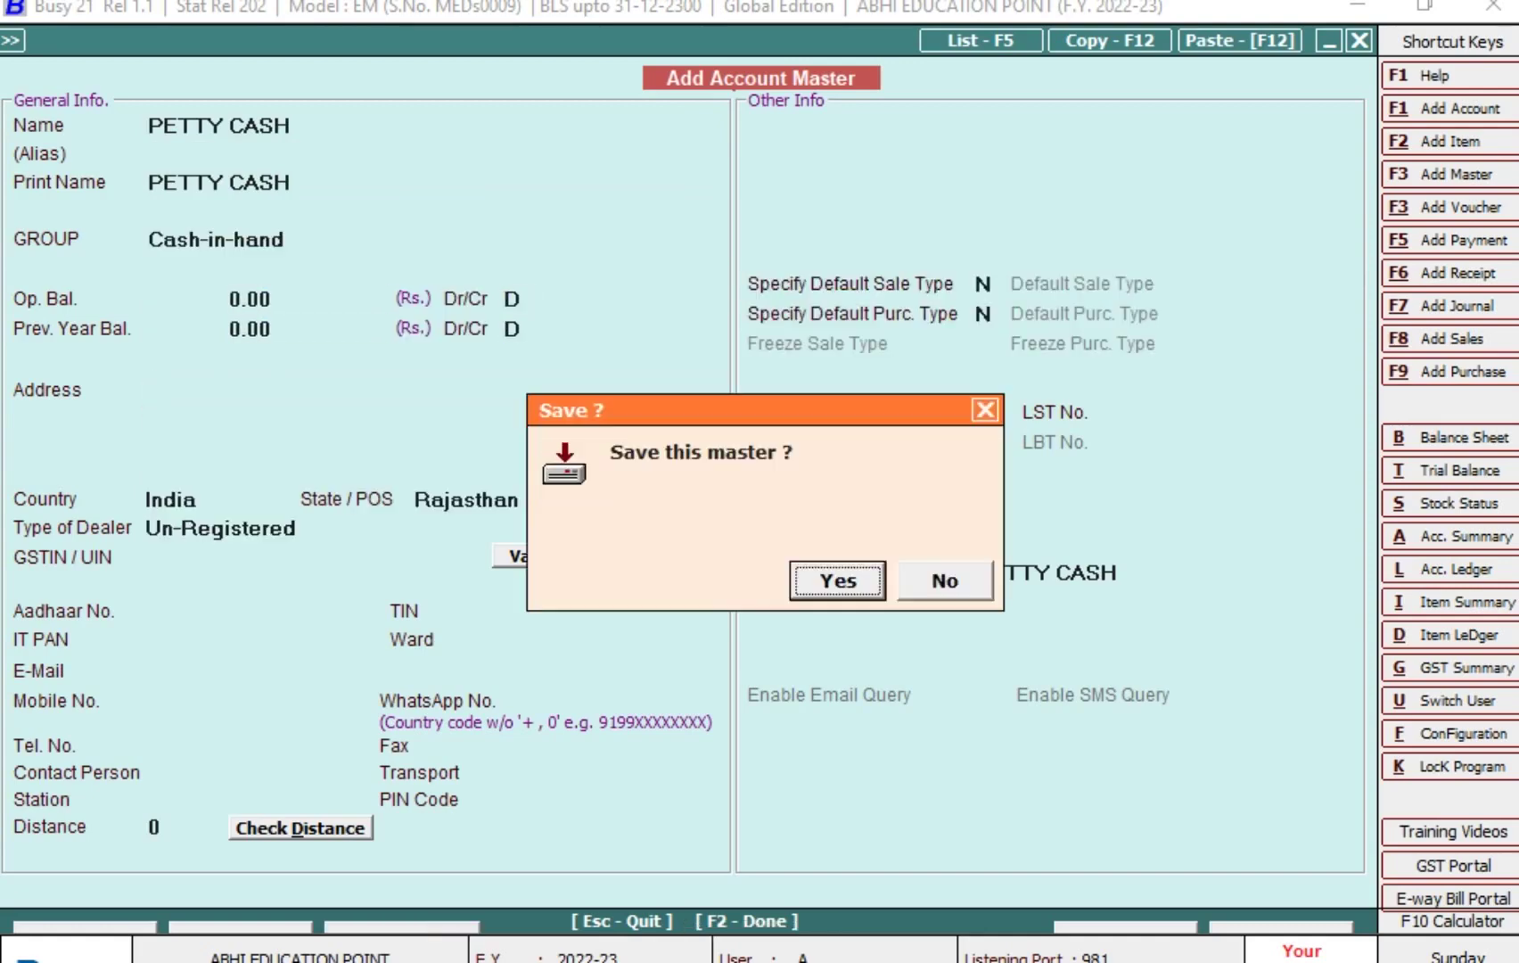
pyautogui.press('Return')
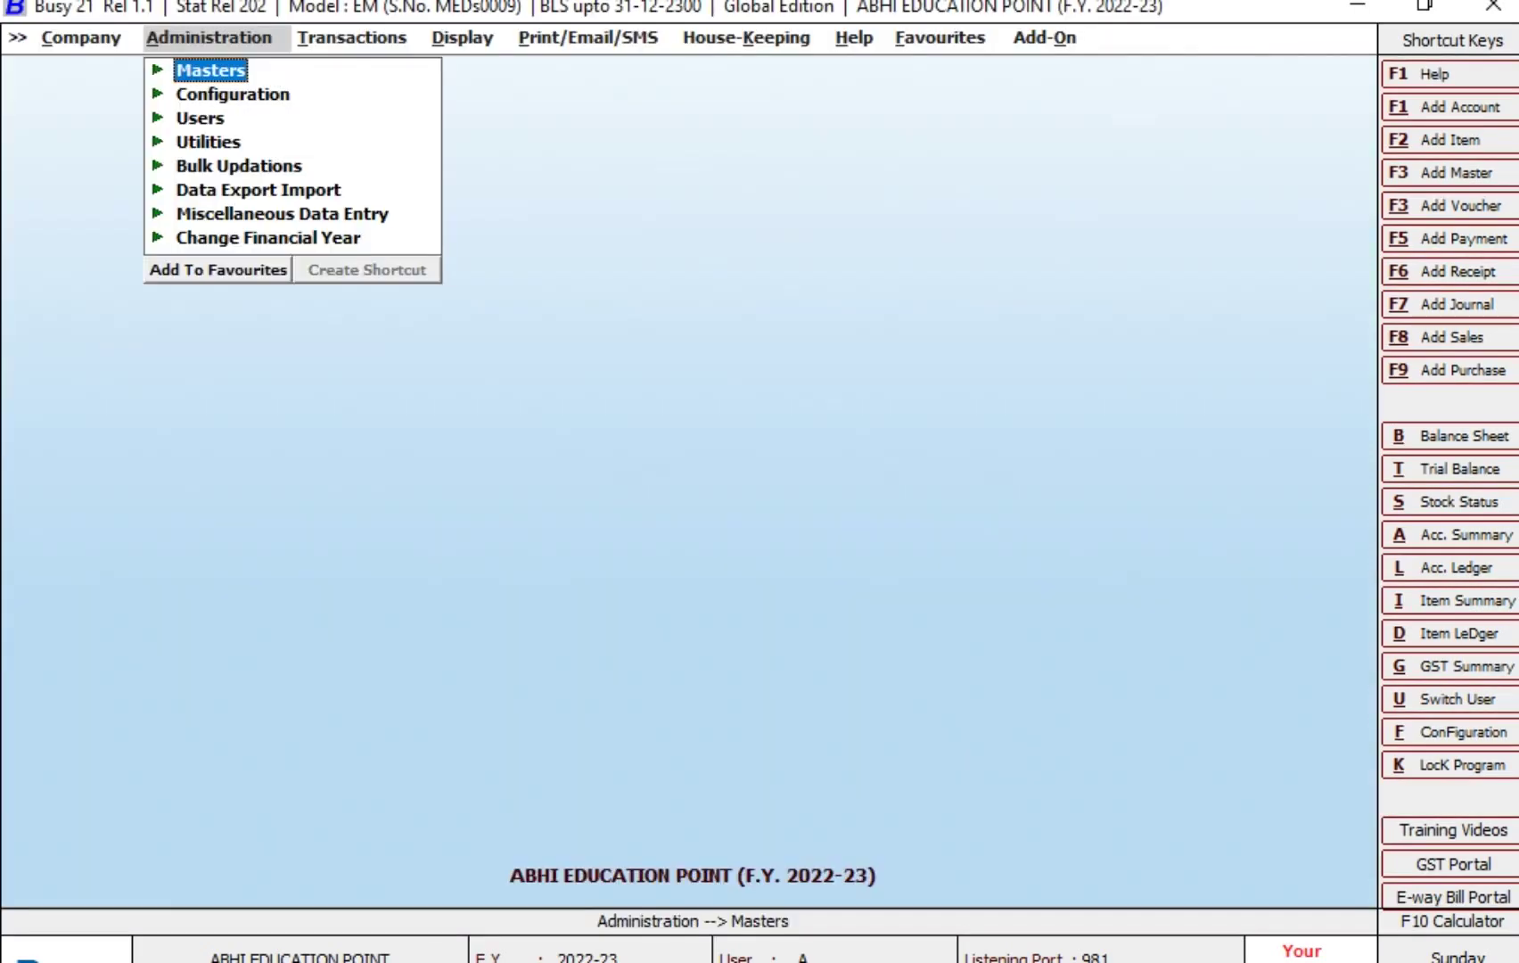
# Start a new contra voucher in the Main series dated 01-03-2023
pyautogui.press('Right')
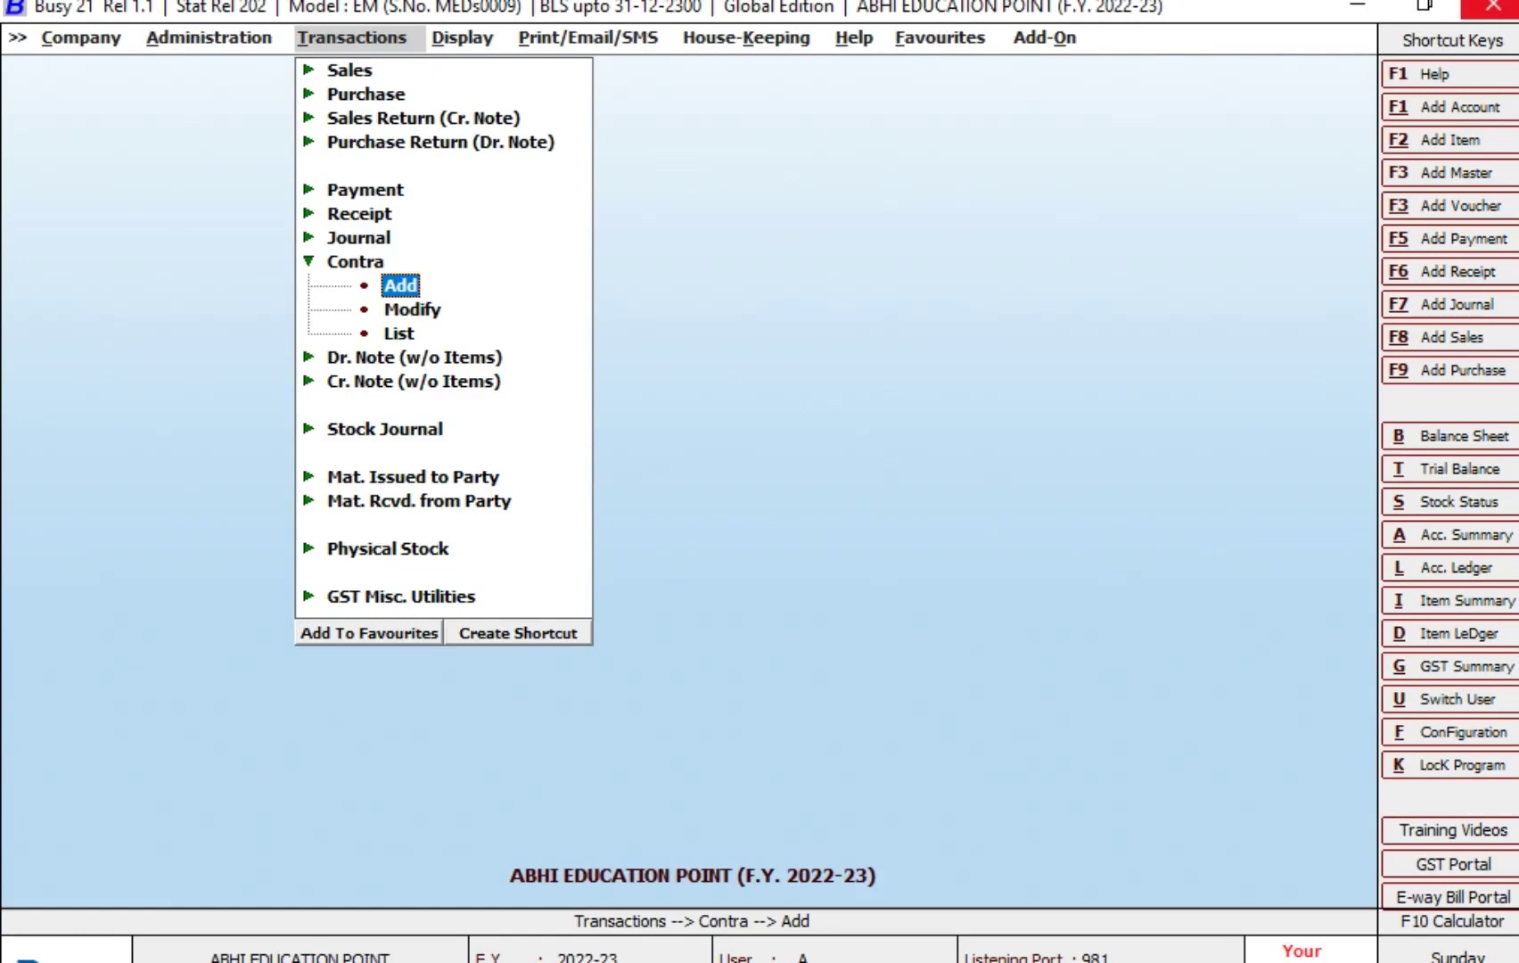
pyautogui.press('Escape')
pyautogui.press('Escape')
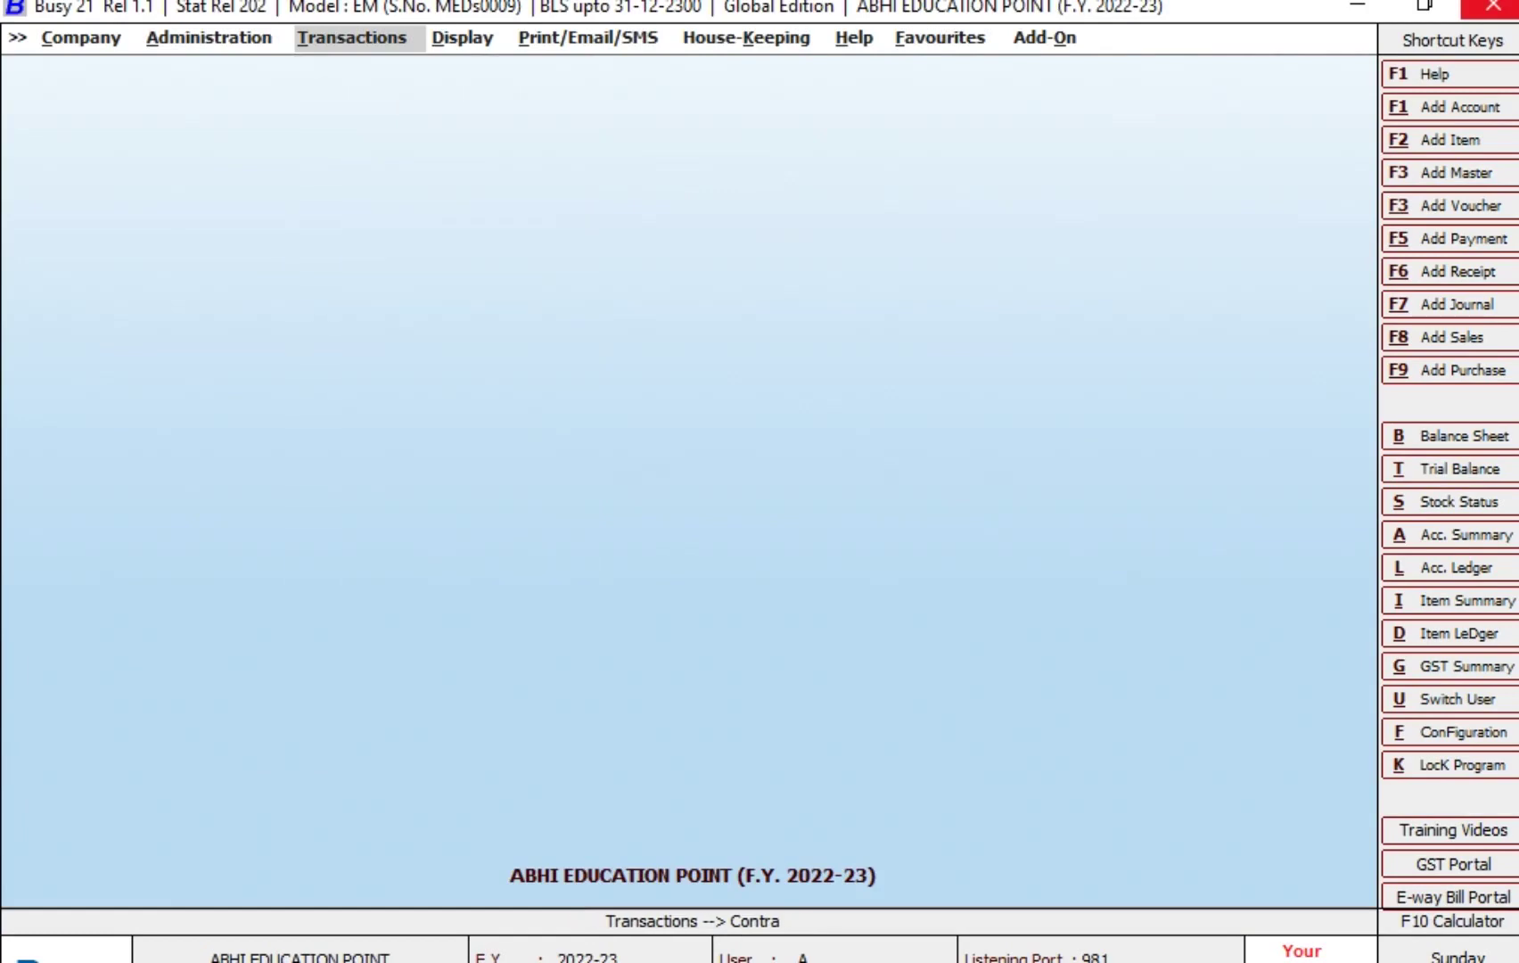
pyautogui.press('Down')
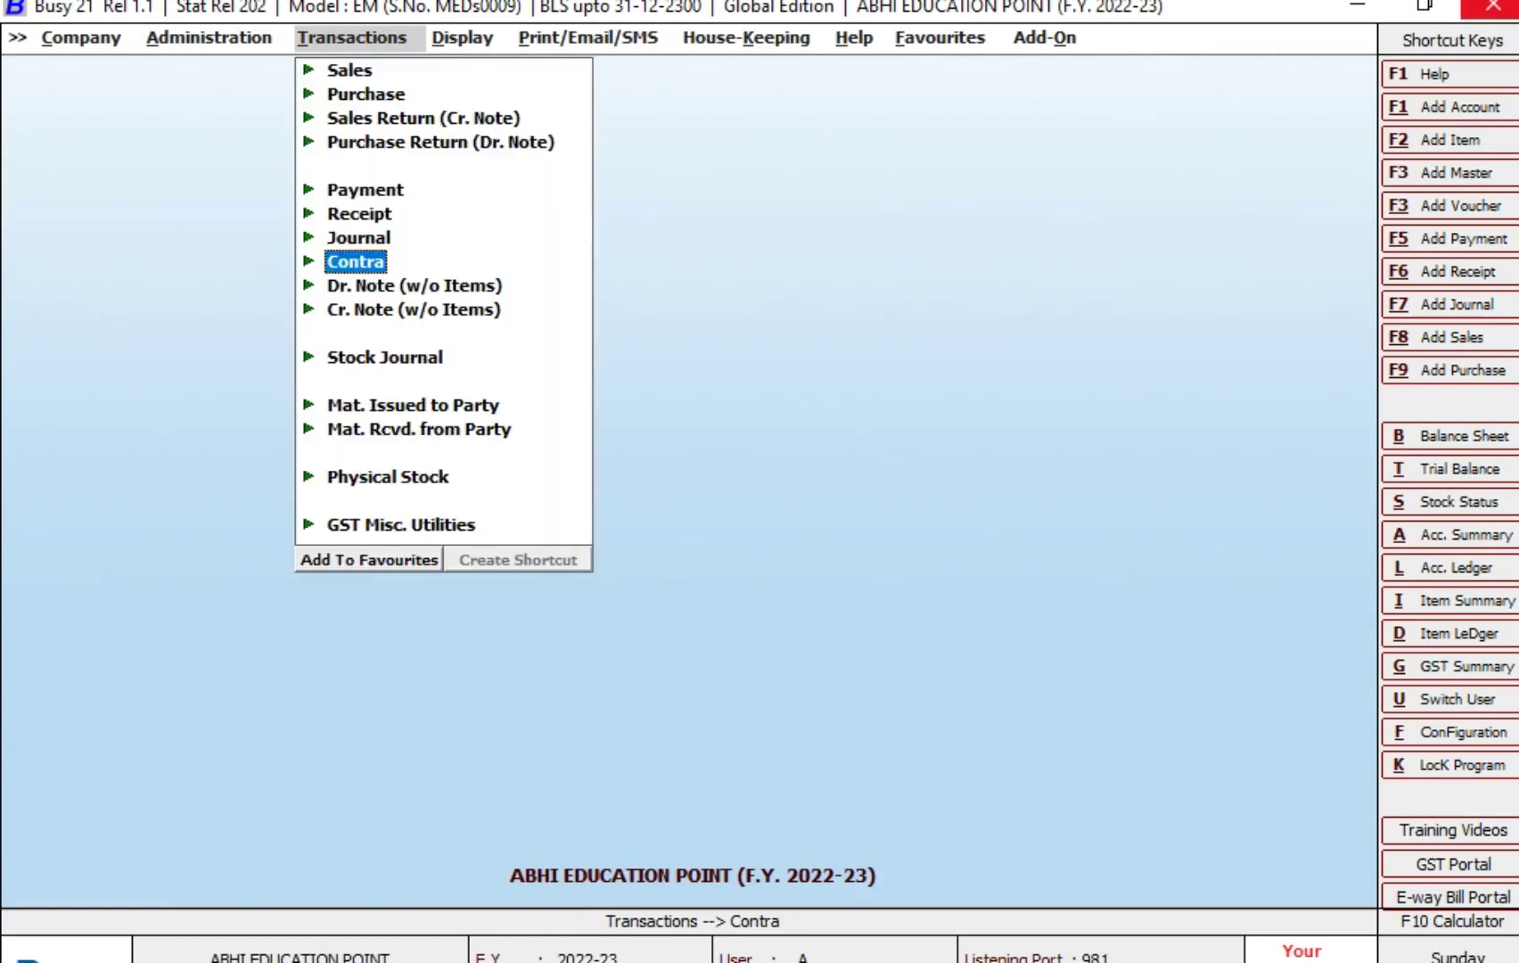
pyautogui.press('Right')
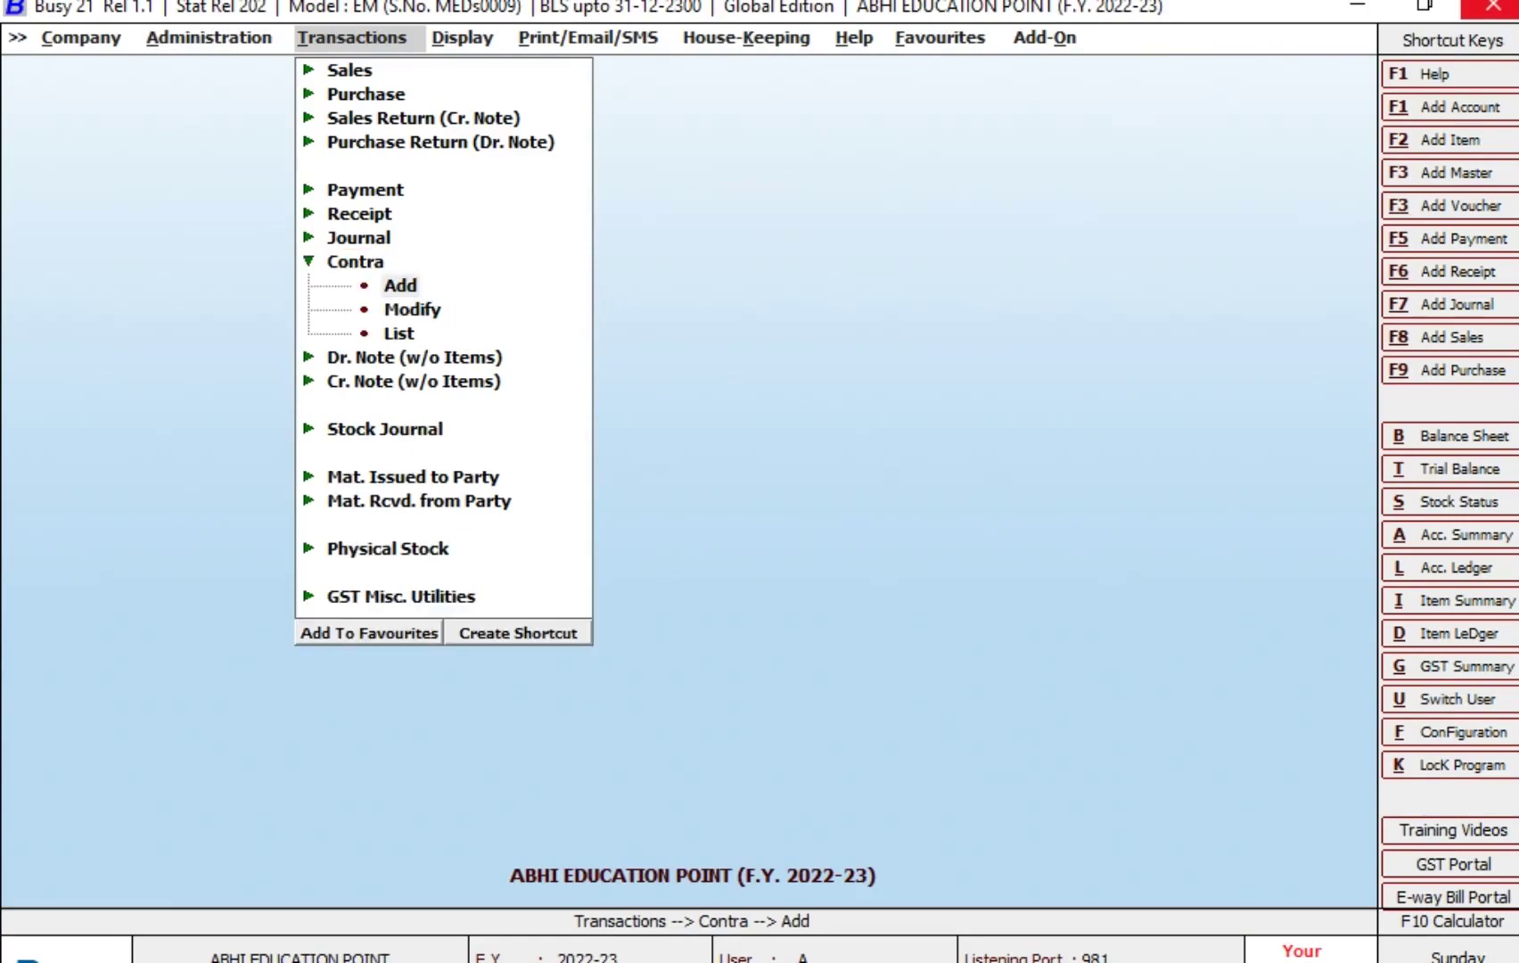
pyautogui.press('Return')
pyautogui.press('Return')
pyautogui.write('1-3')
pyautogui.press('Return')
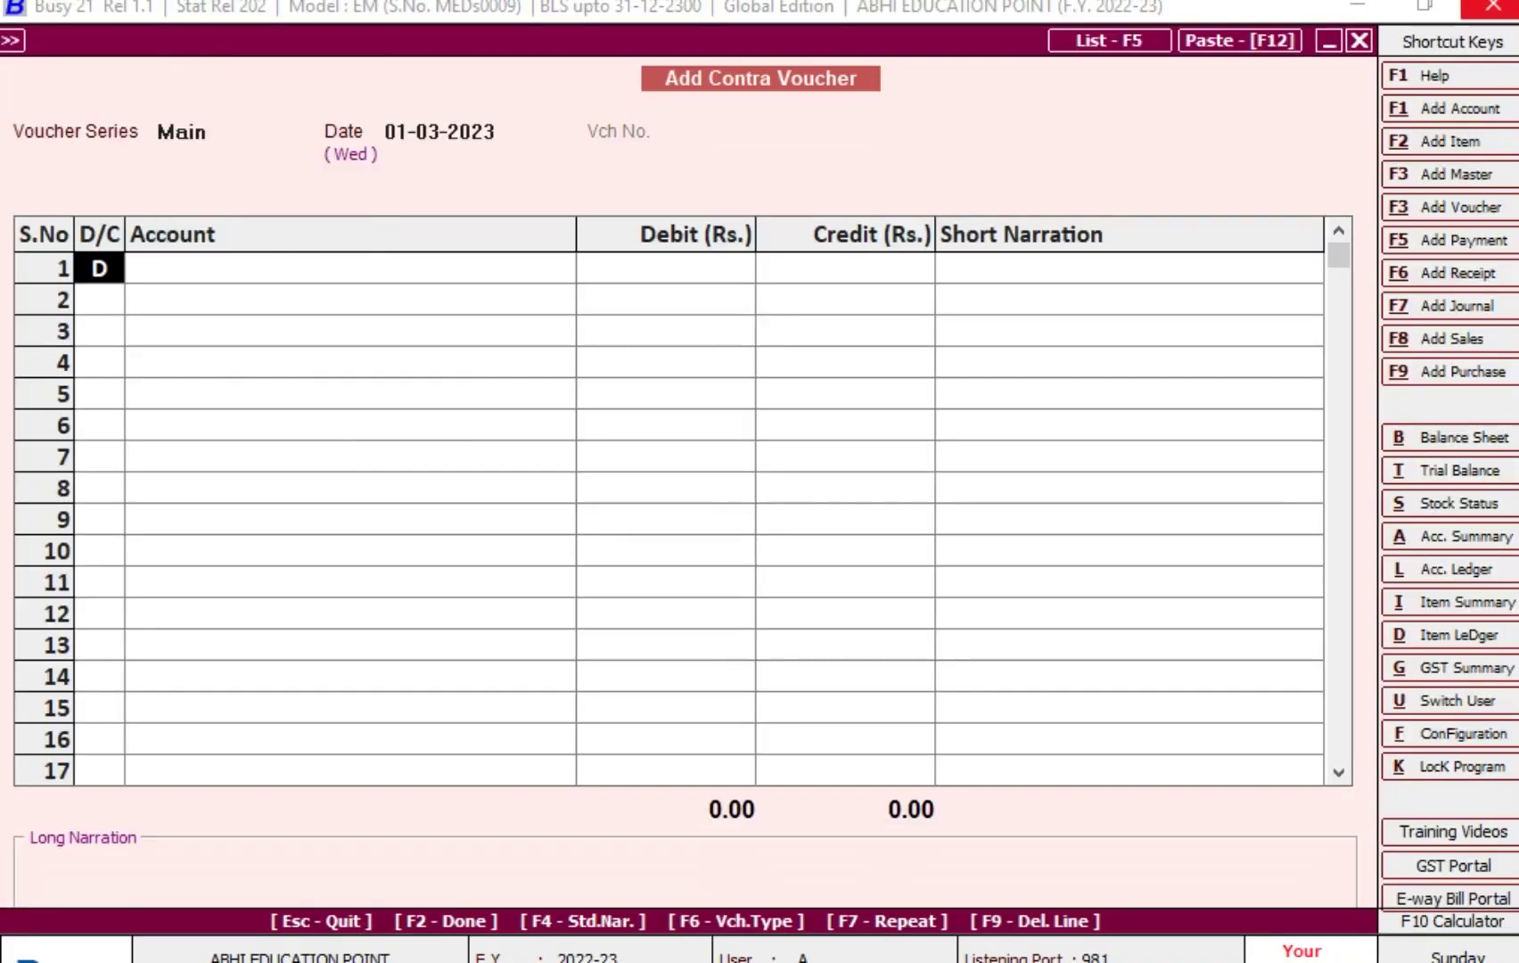
# Debit the Cash account with Rs. 50,000 on the first line of the contra voucher
pyautogui.press('Return')
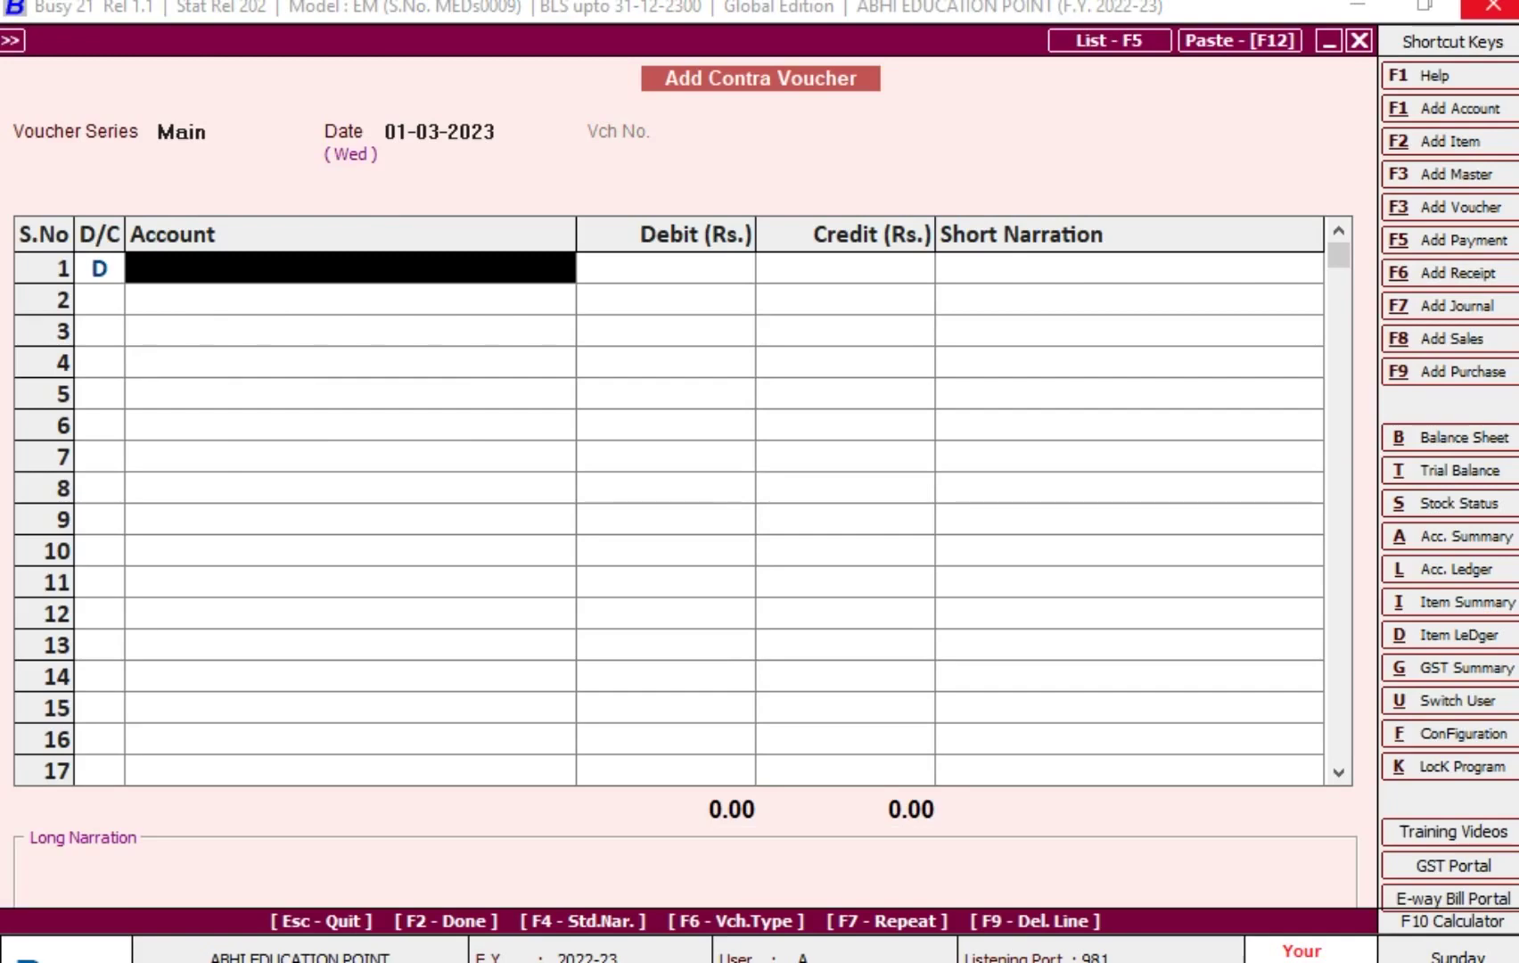
pyautogui.write('CAS')
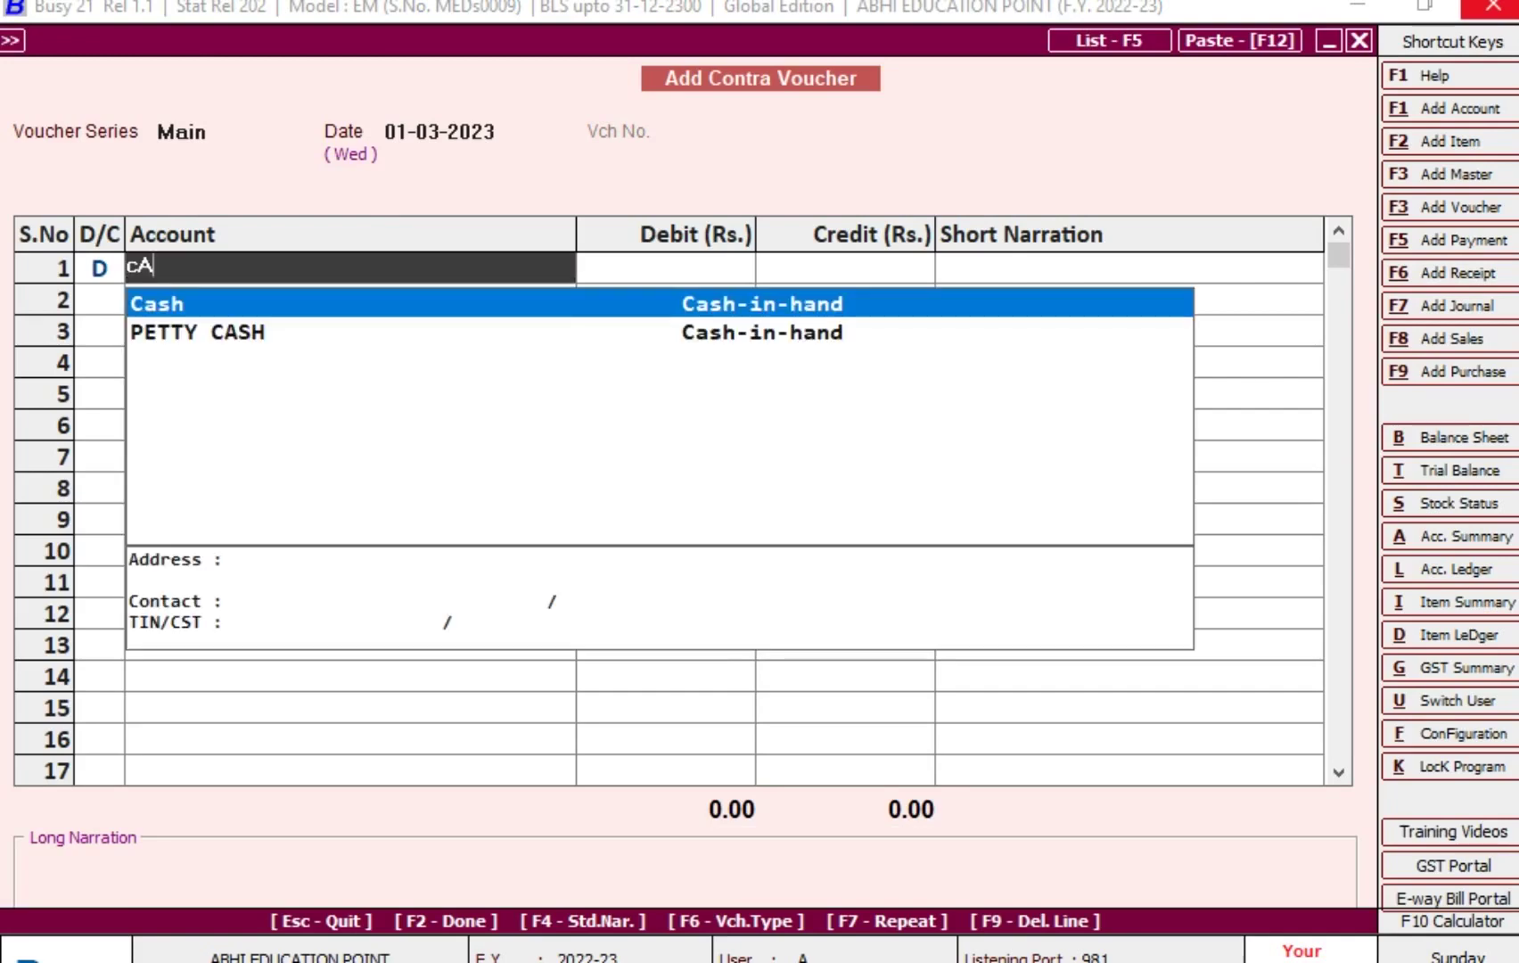
pyautogui.press('Return')
pyautogui.write('50,000')
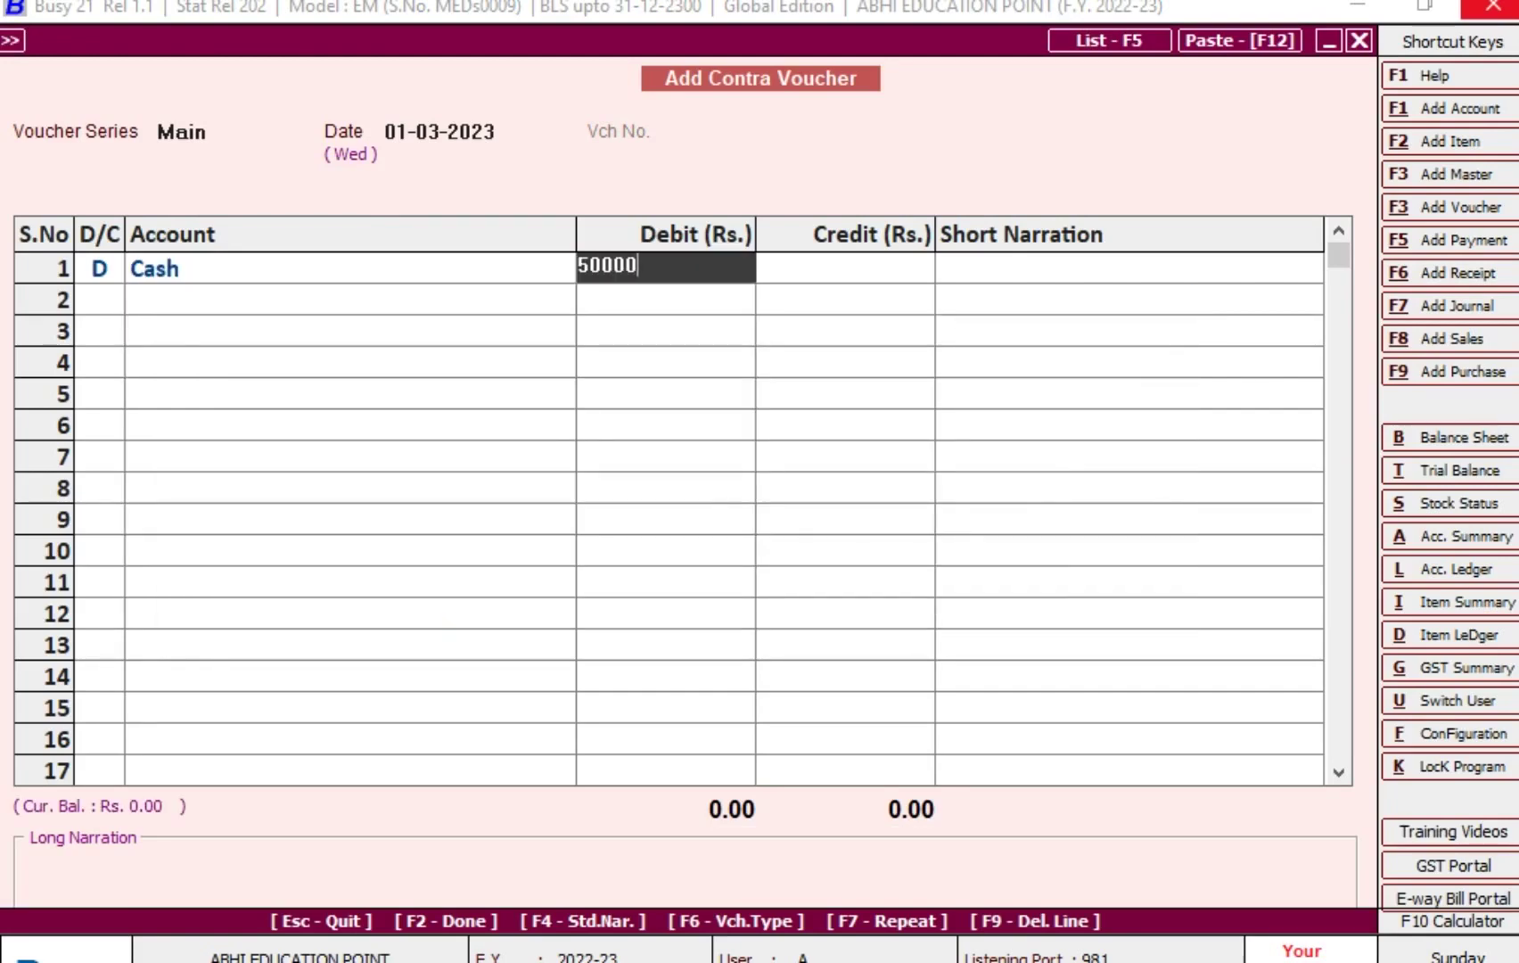
pyautogui.press('Return')
pyautogui.press('Return')
# Credit SBI CURRENT ACCOUNT with Rs. 50,000 on the second line and save the contra voucher
pyautogui.press('Return')
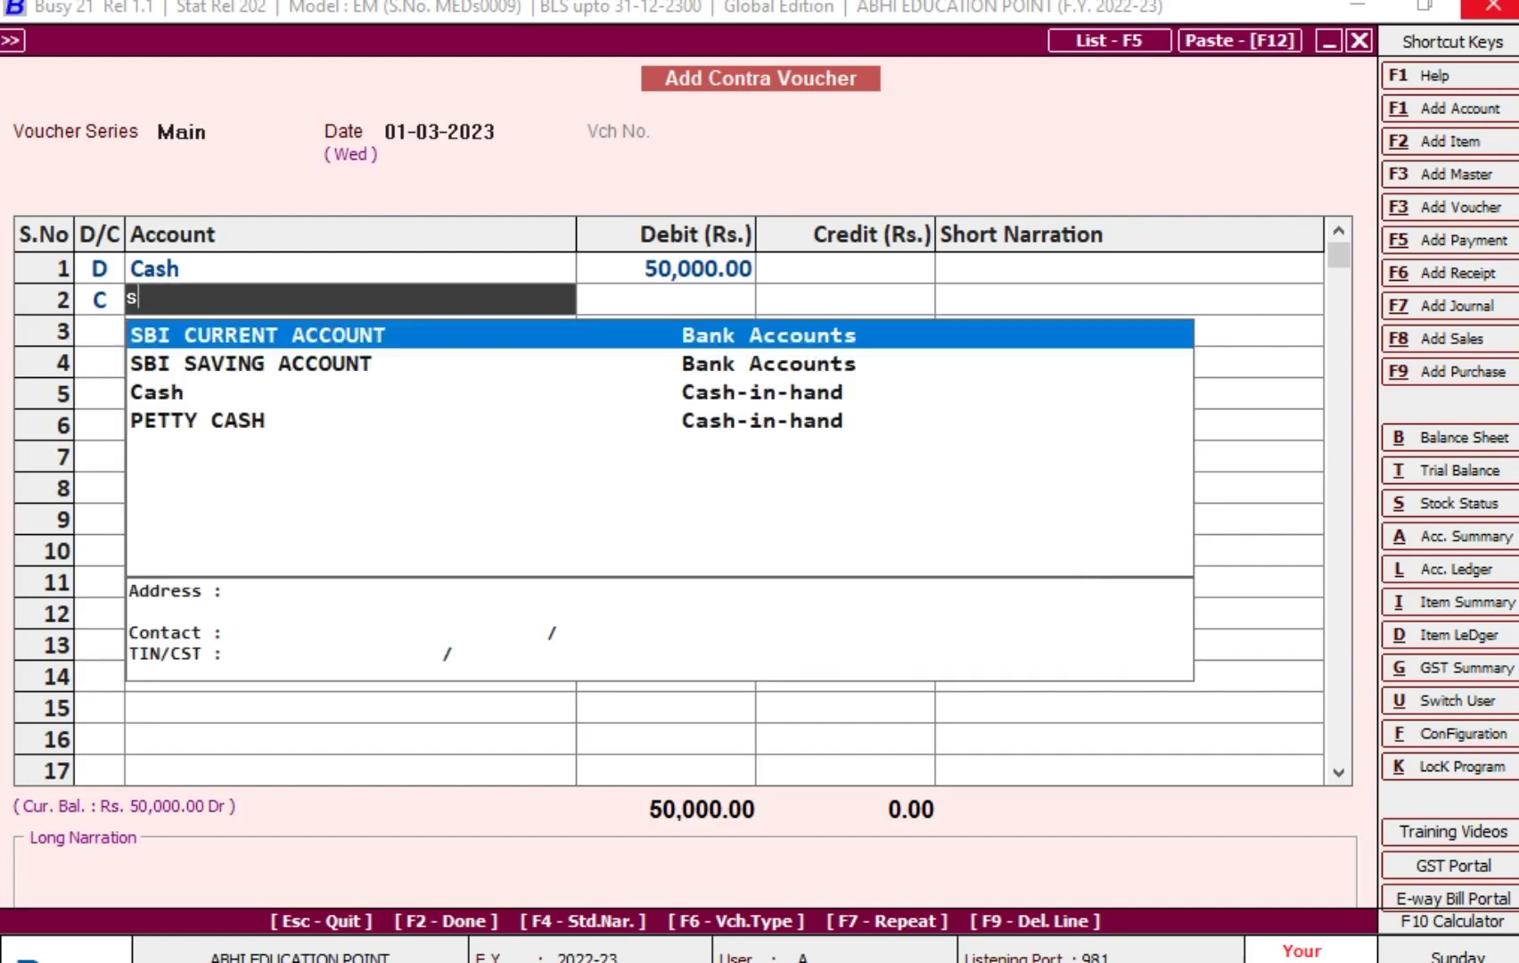
pyautogui.write('SB')
pyautogui.press('Return')
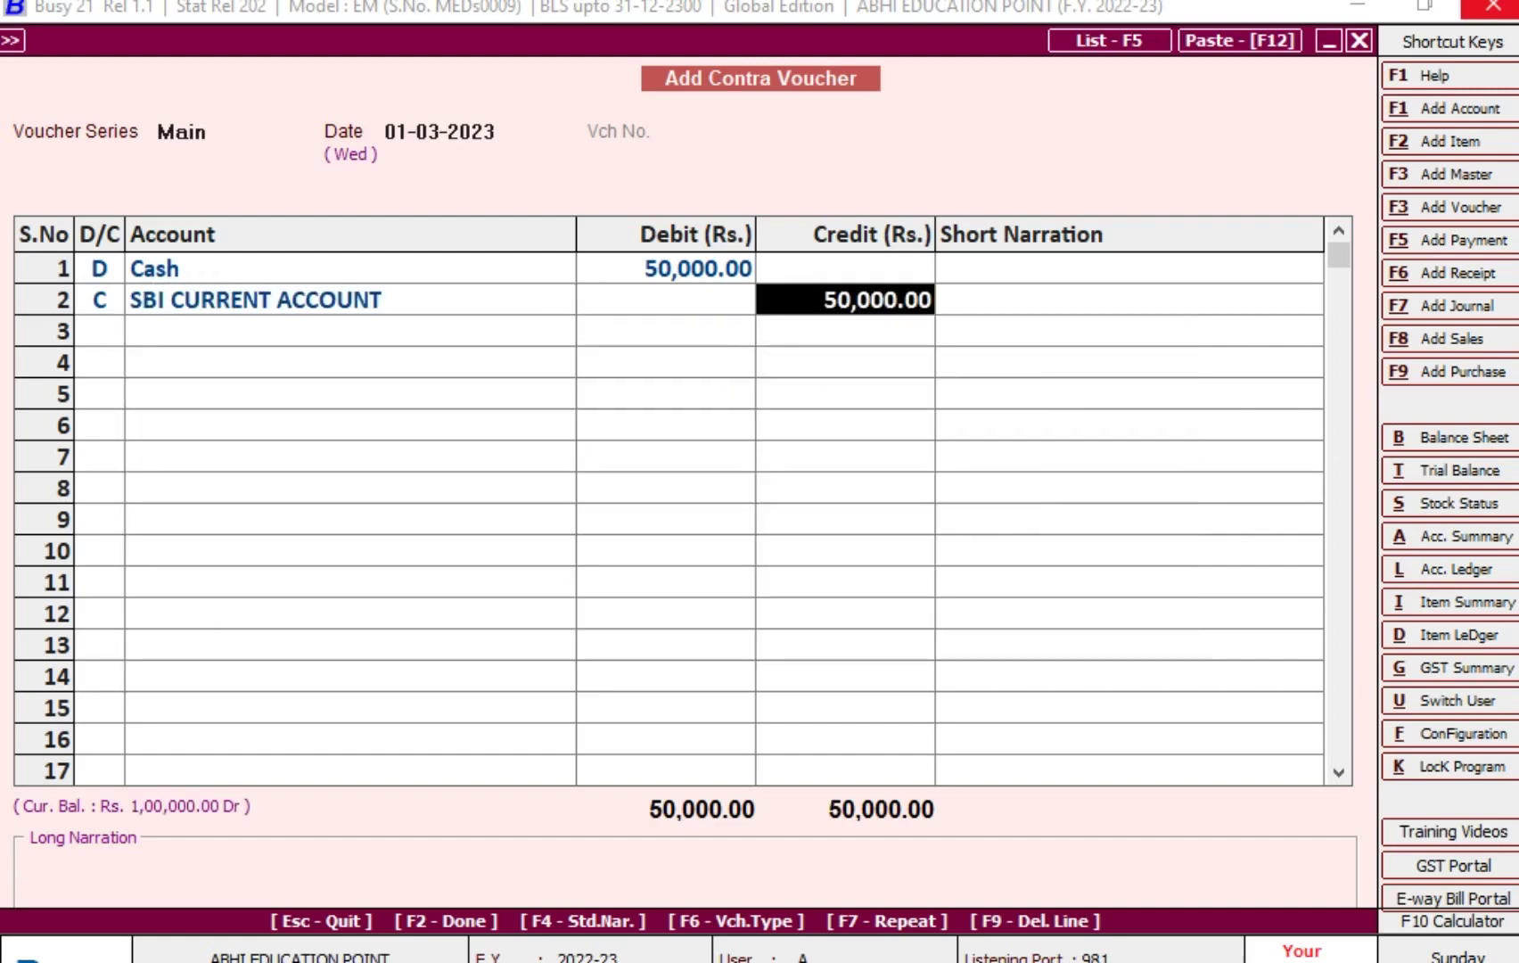
pyautogui.press('Return')
pyautogui.press('Return')
pyautogui.press('Return')
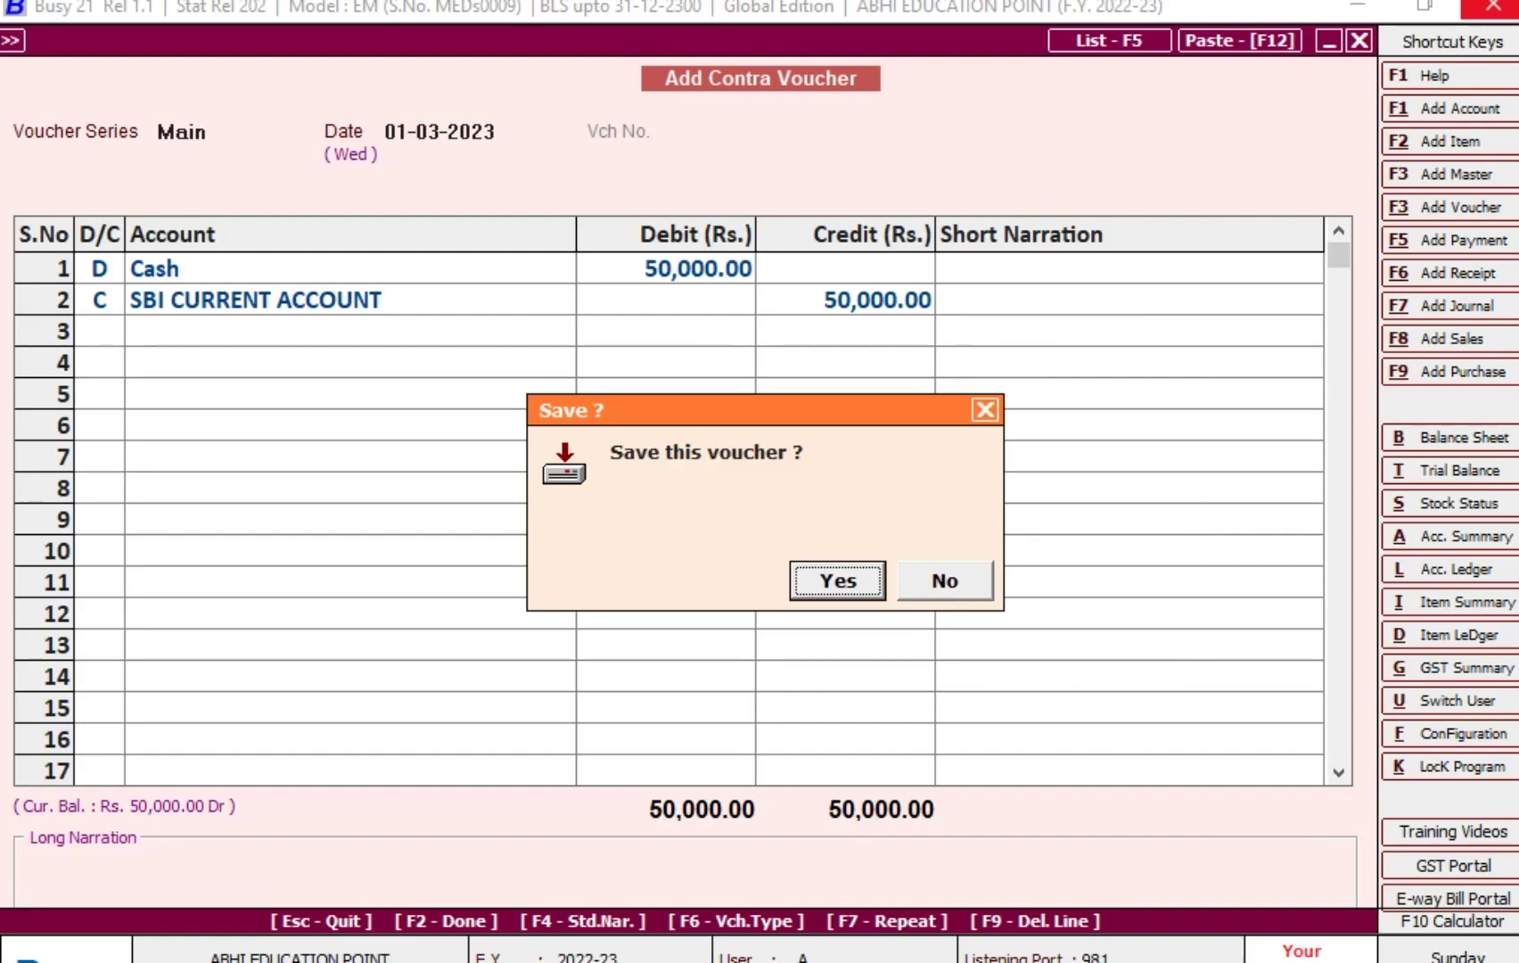
pyautogui.press('Return')
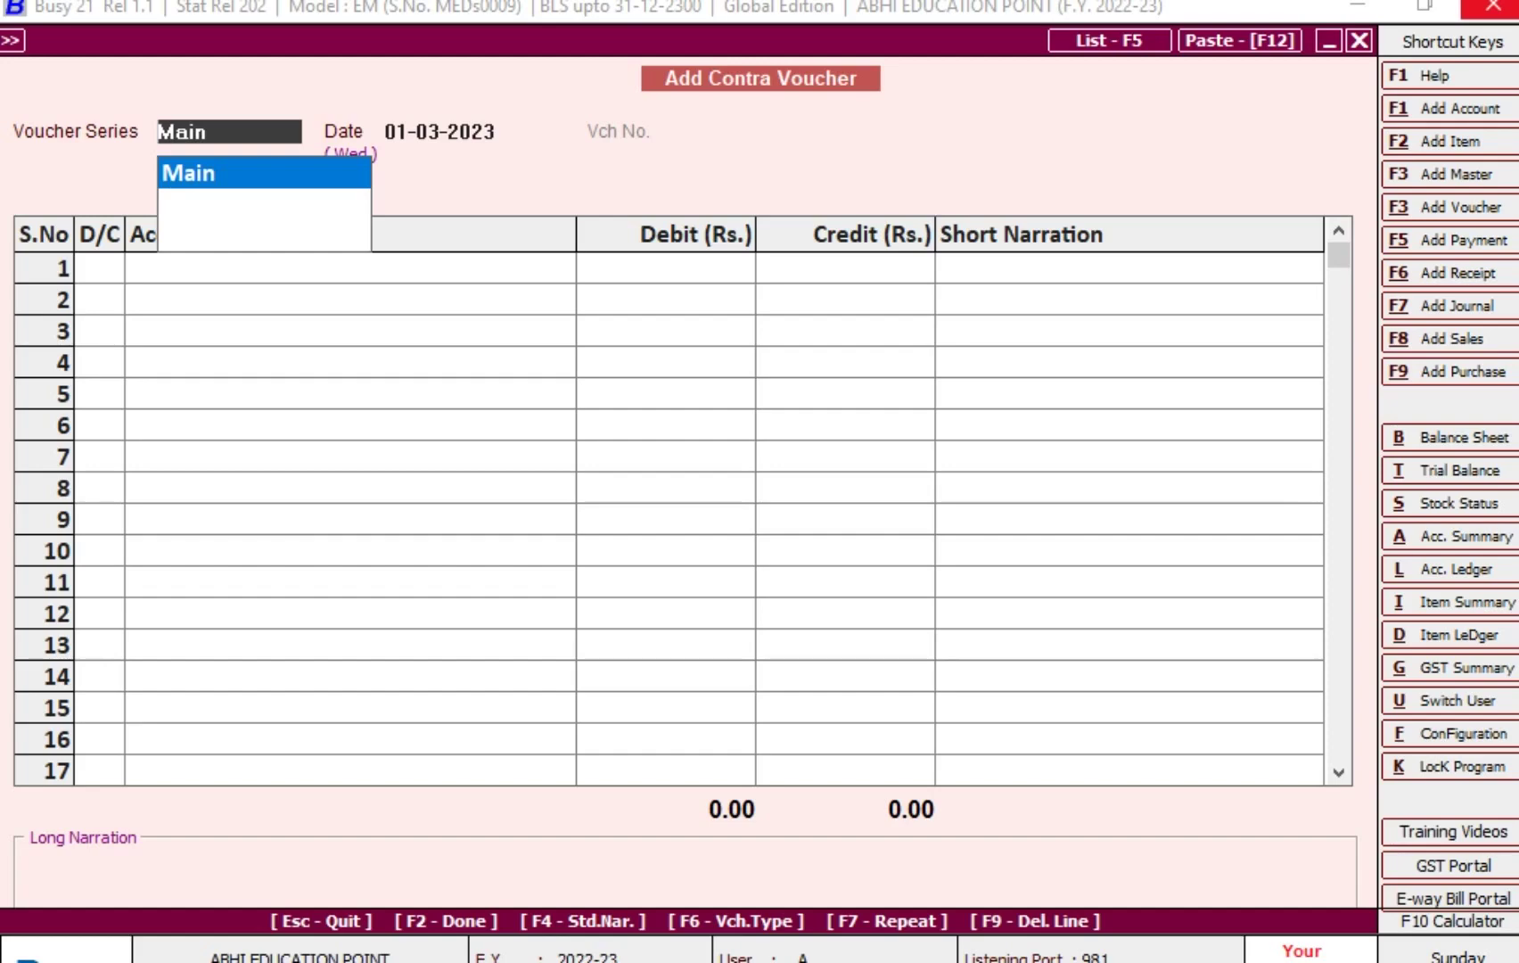
# Keep series Main and date 01-03-2023 for the next contra voucher and choose PETTY CASH as the debit account
pyautogui.press('Return')
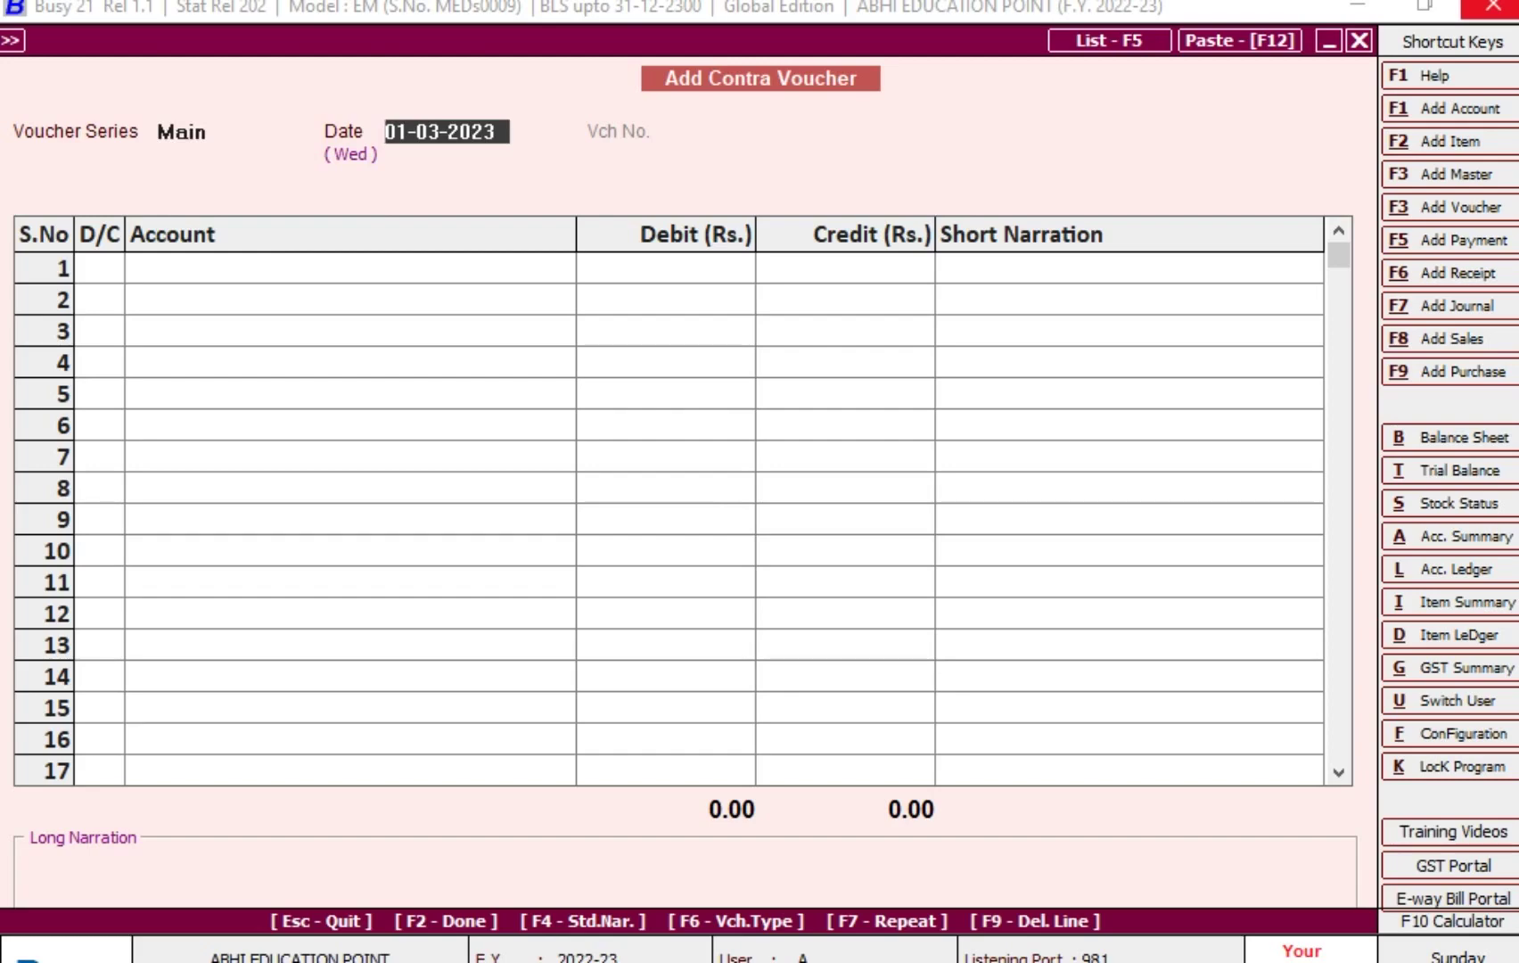
pyautogui.press('Return')
pyautogui.press('Return')
pyautogui.write('pet')
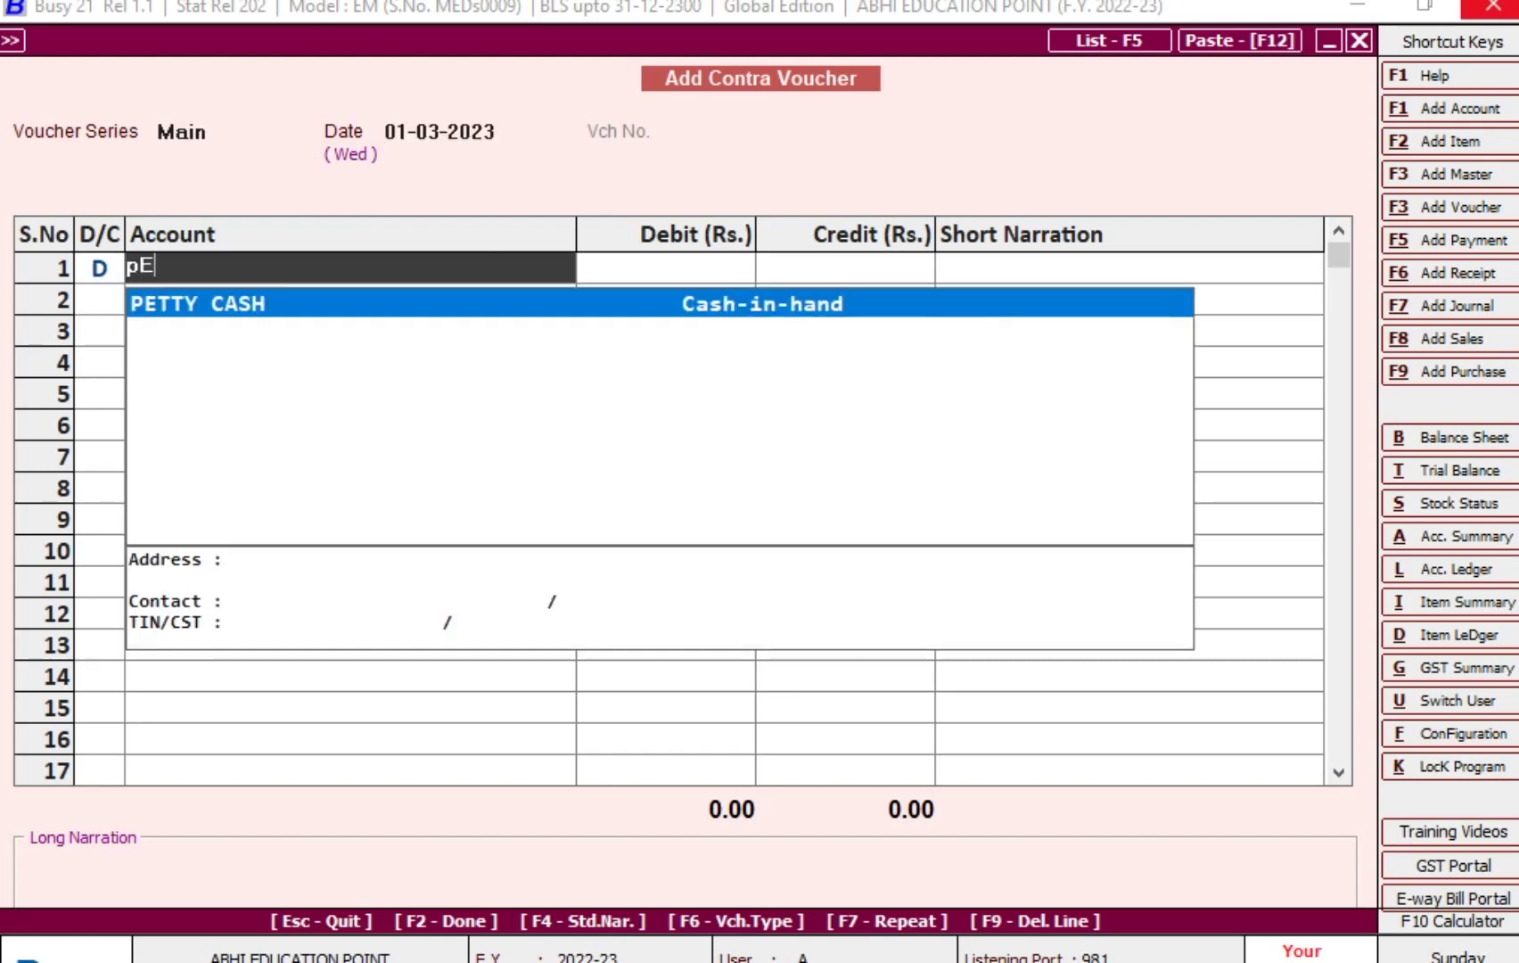
pyautogui.press('Return')
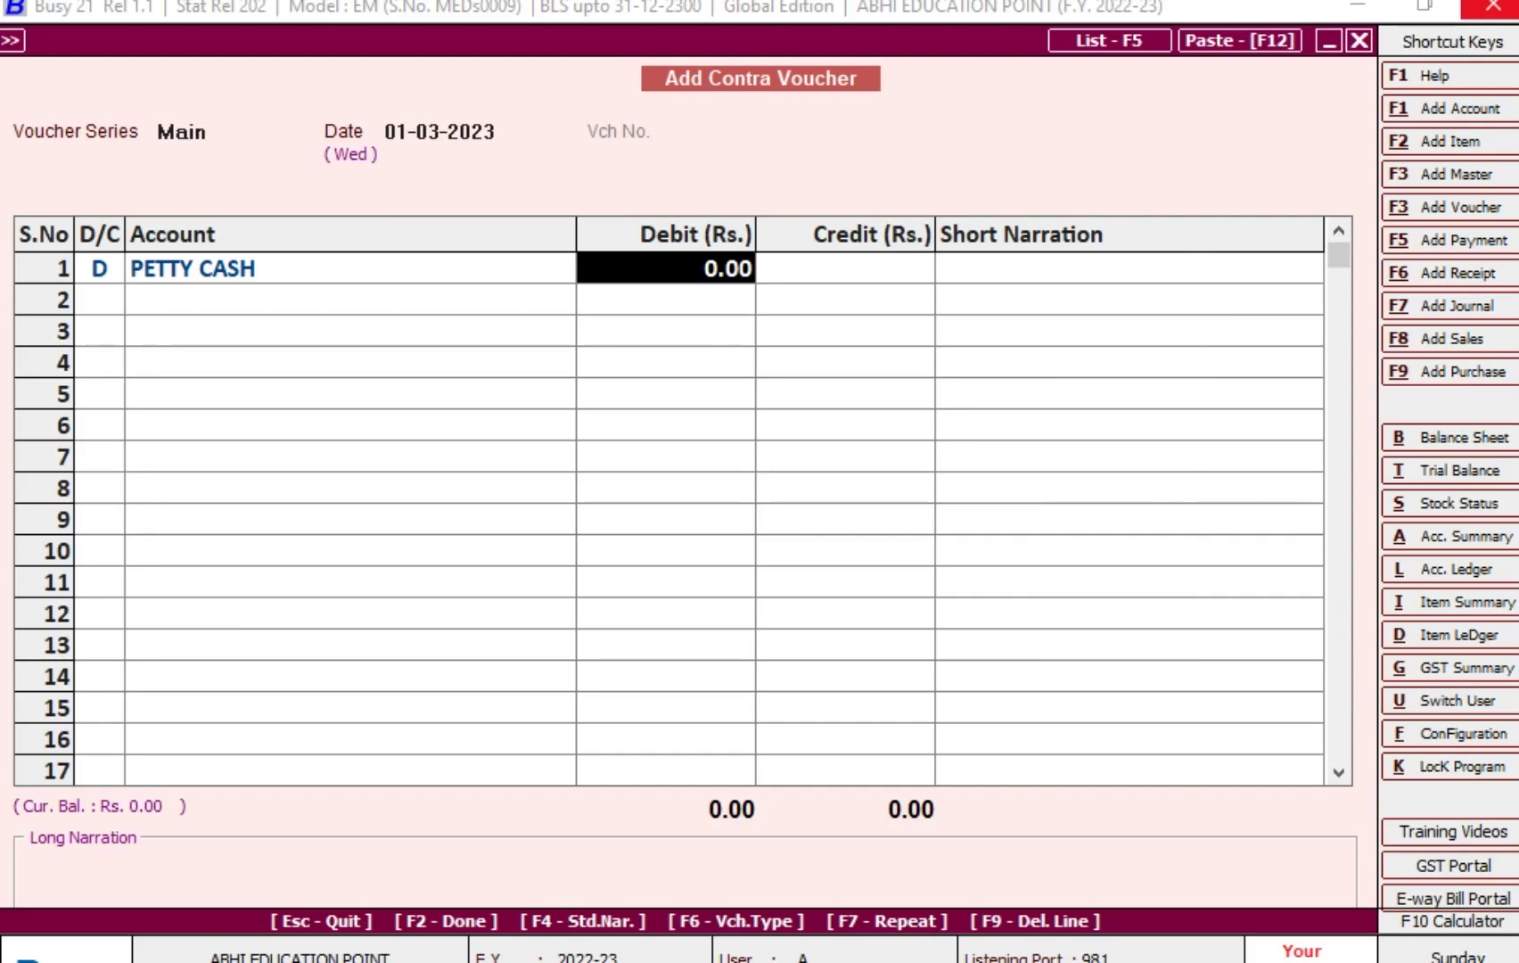
pyautogui.write('500000')
pyautogui.press('Return')
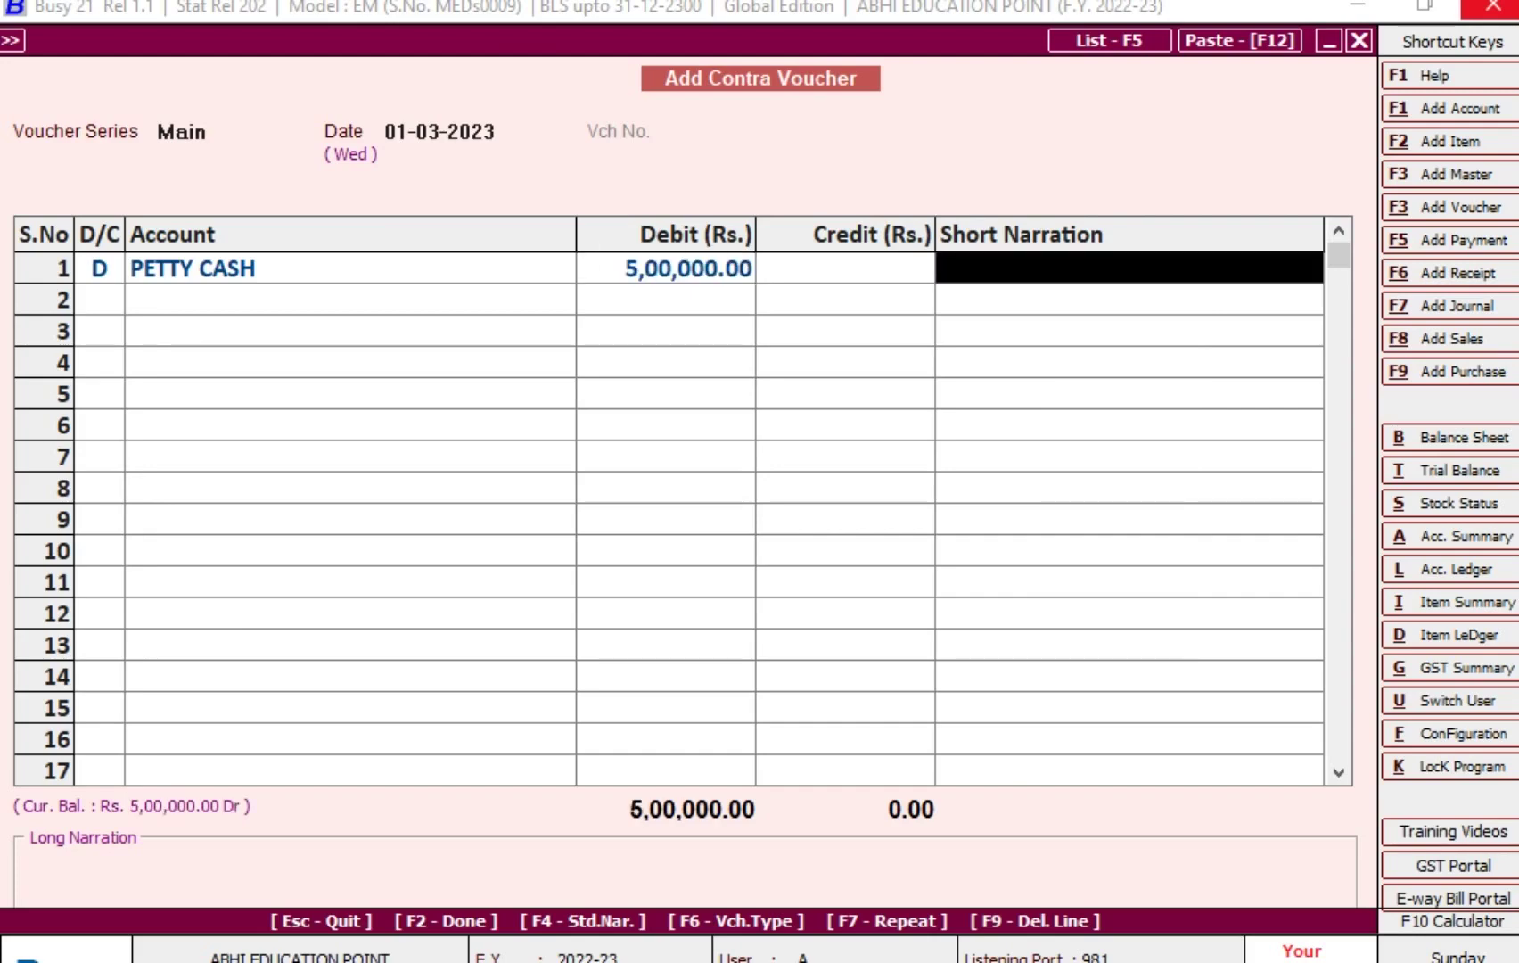
pyautogui.press('Return')
# Set the PETTY CASH debit amount to Rs. 50,000 and continue to the second voucher line
pyautogui.click(664, 268)
pyautogui.write('50000')
pyautogui.press('Return')
pyautogui.press('Return')
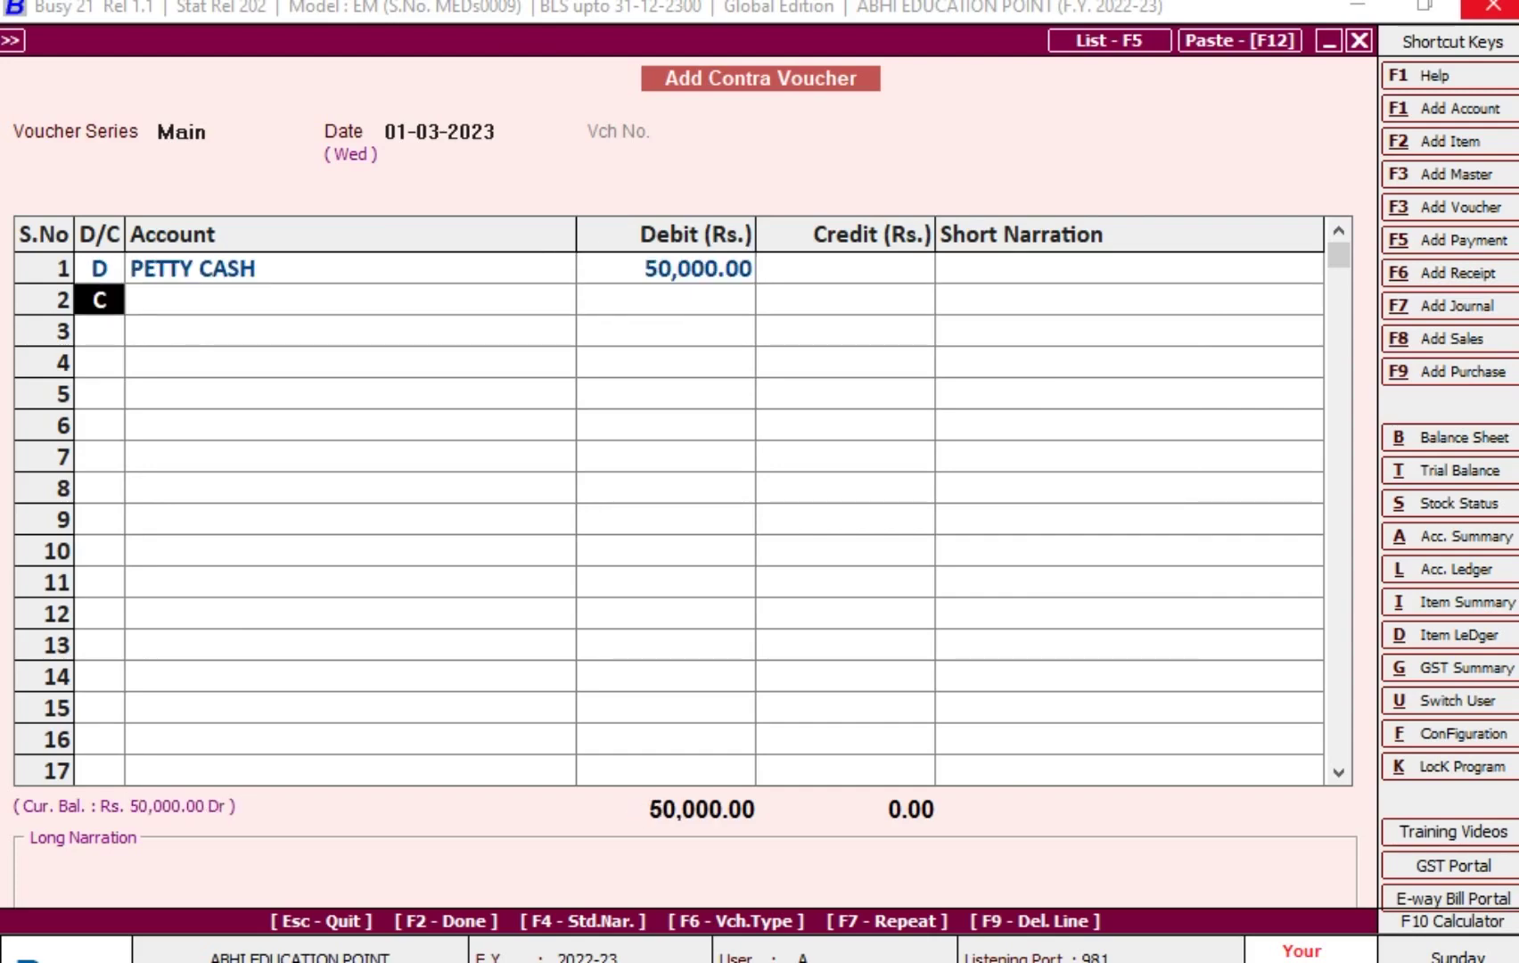
# Credit the Cash account with Rs. 50,000, save the contra voucher and leave contra voucher entry
pyautogui.press('Return')
pyautogui.write('cas')
pyautogui.press('Return')
pyautogui.press('Return')
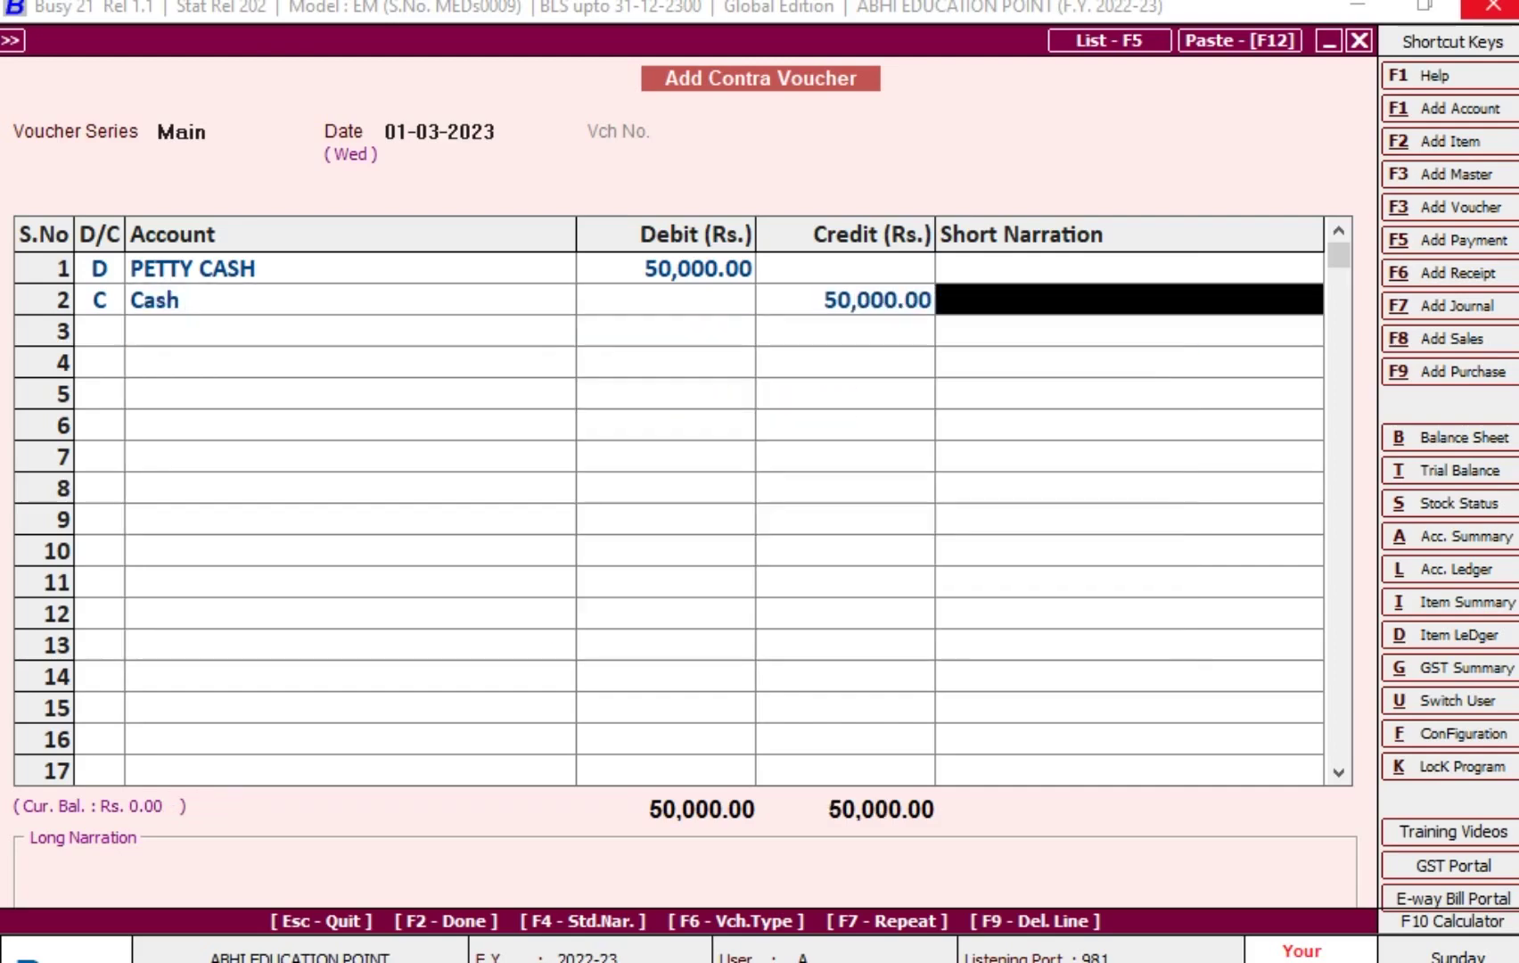
pyautogui.press('Return')
pyautogui.press('Return')
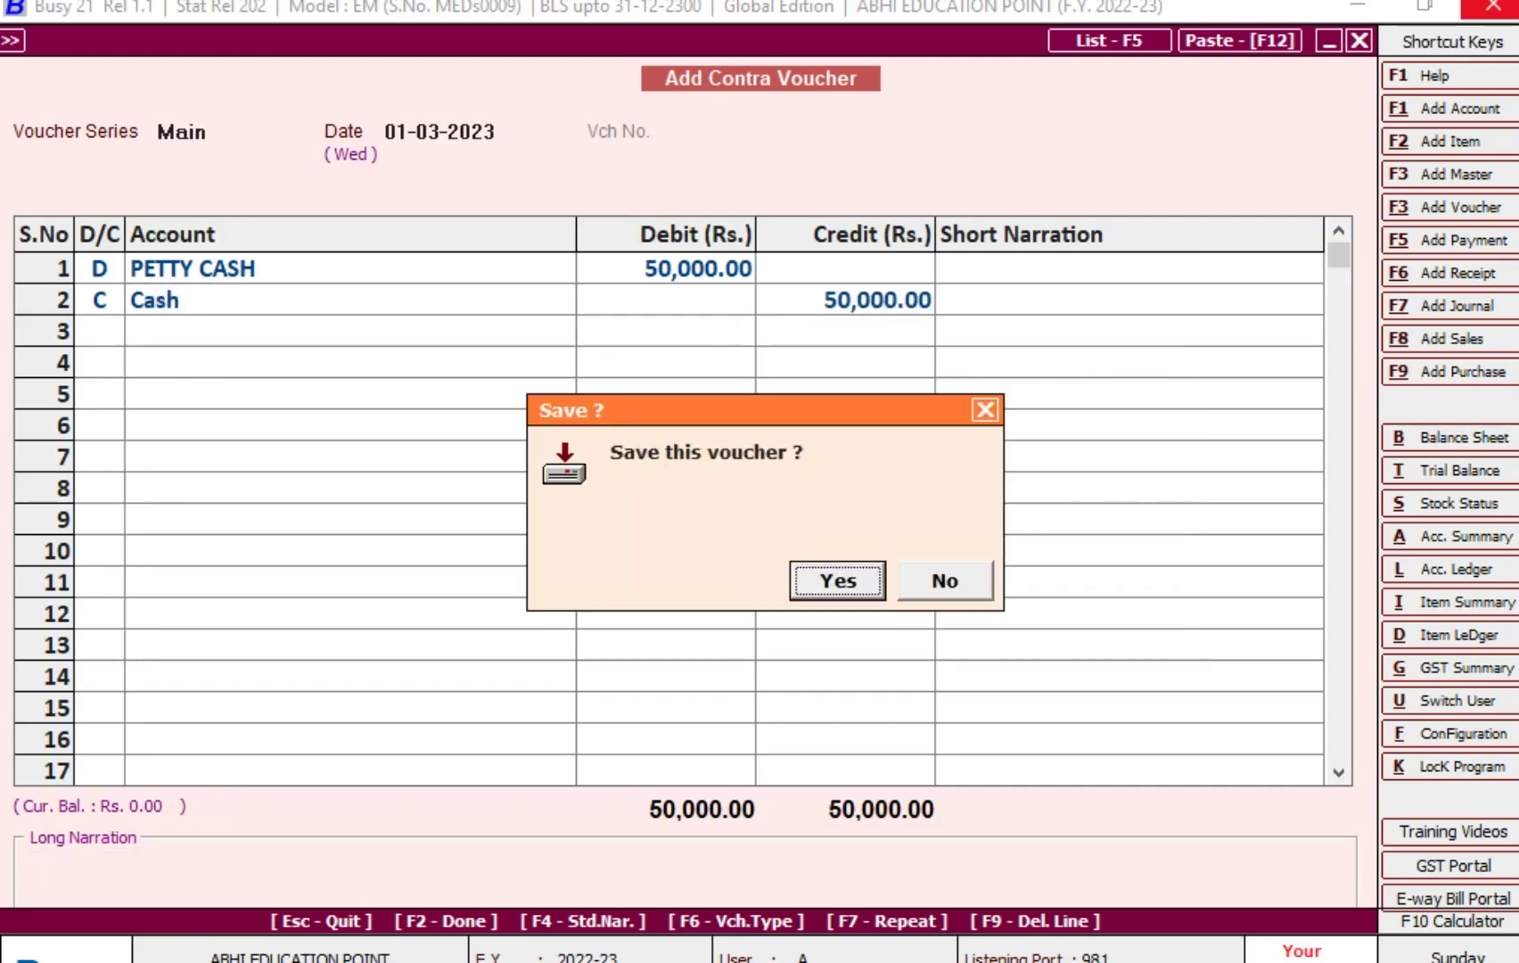
pyautogui.press('Return')
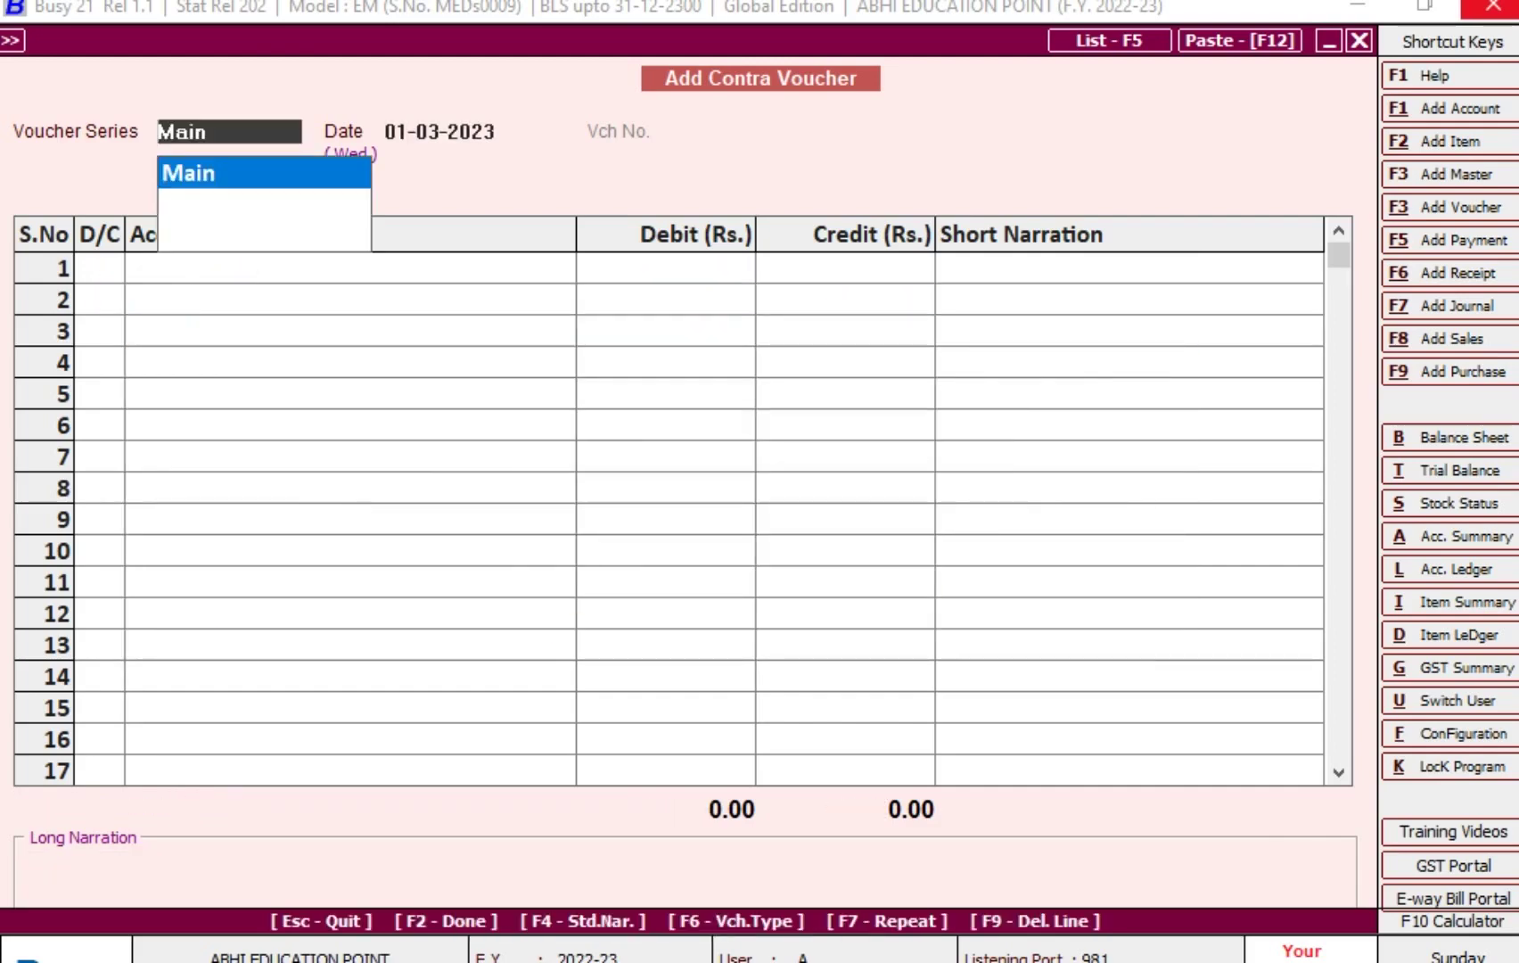
pyautogui.press('Escape')
pyautogui.press('Escape')
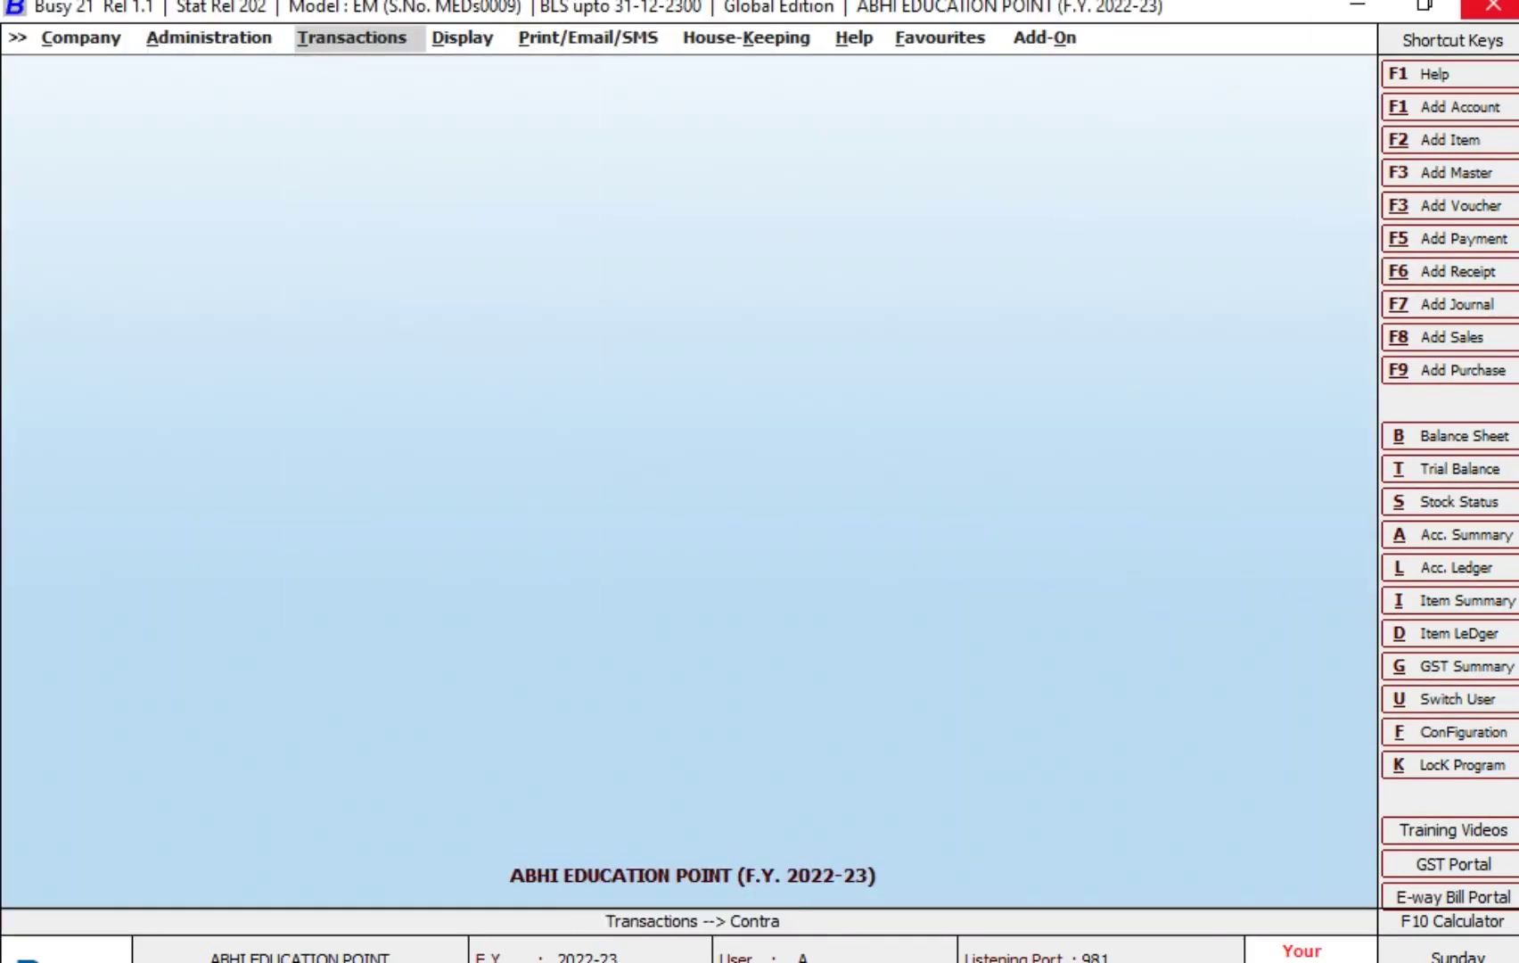
# View the account ledger of PETTY CASH with the default report options, and close it
pyautogui.write('l')
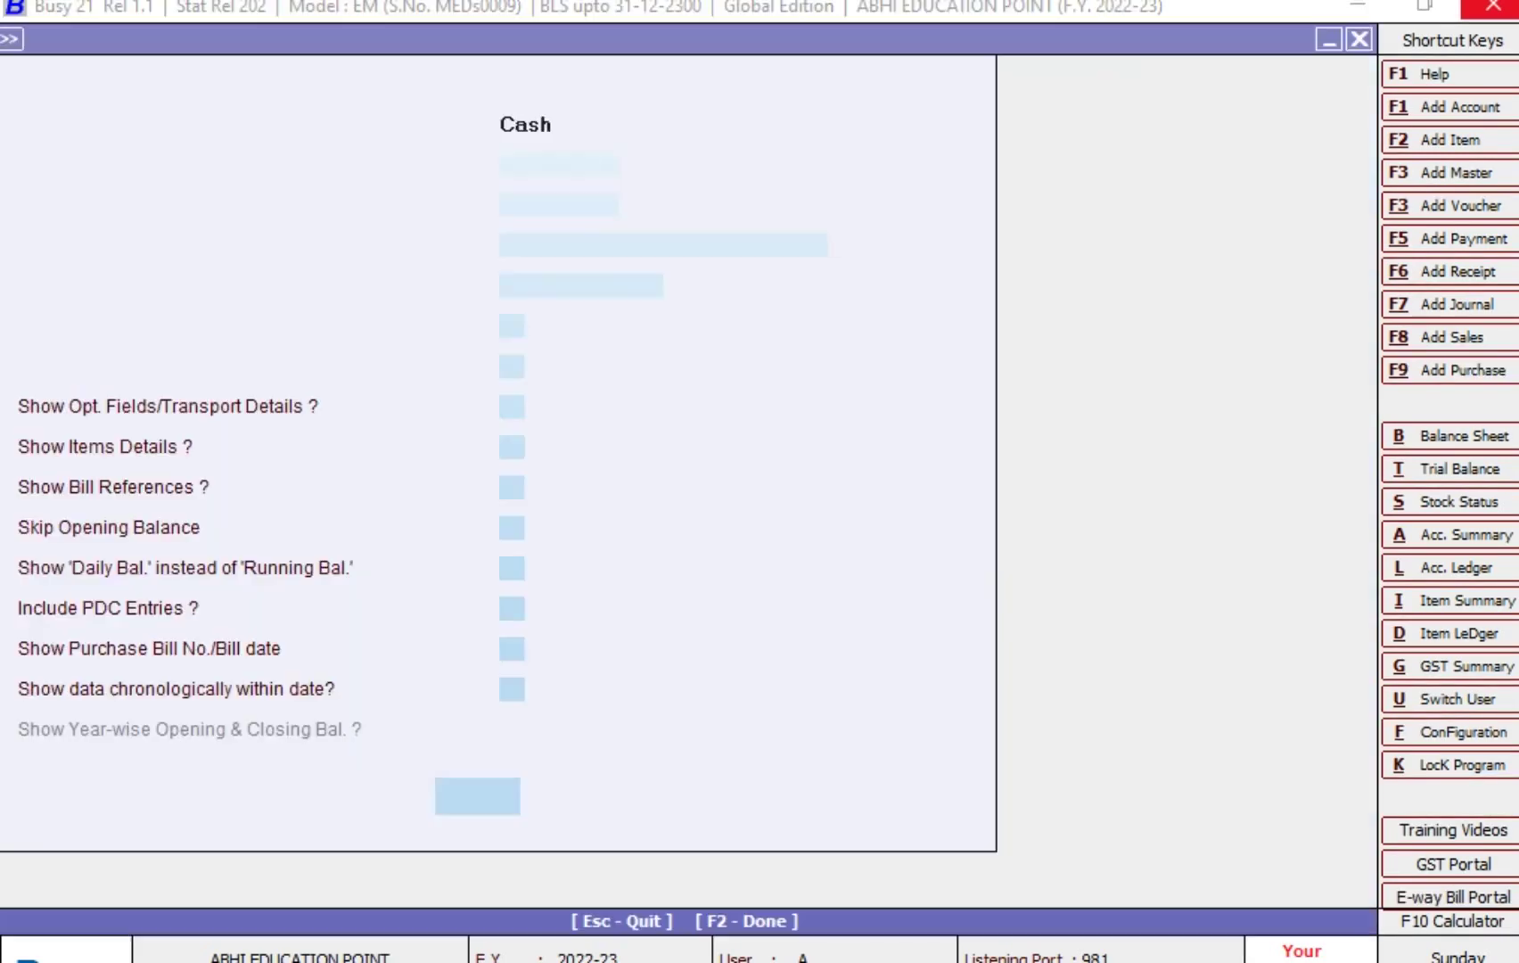
pyautogui.write('PETT')
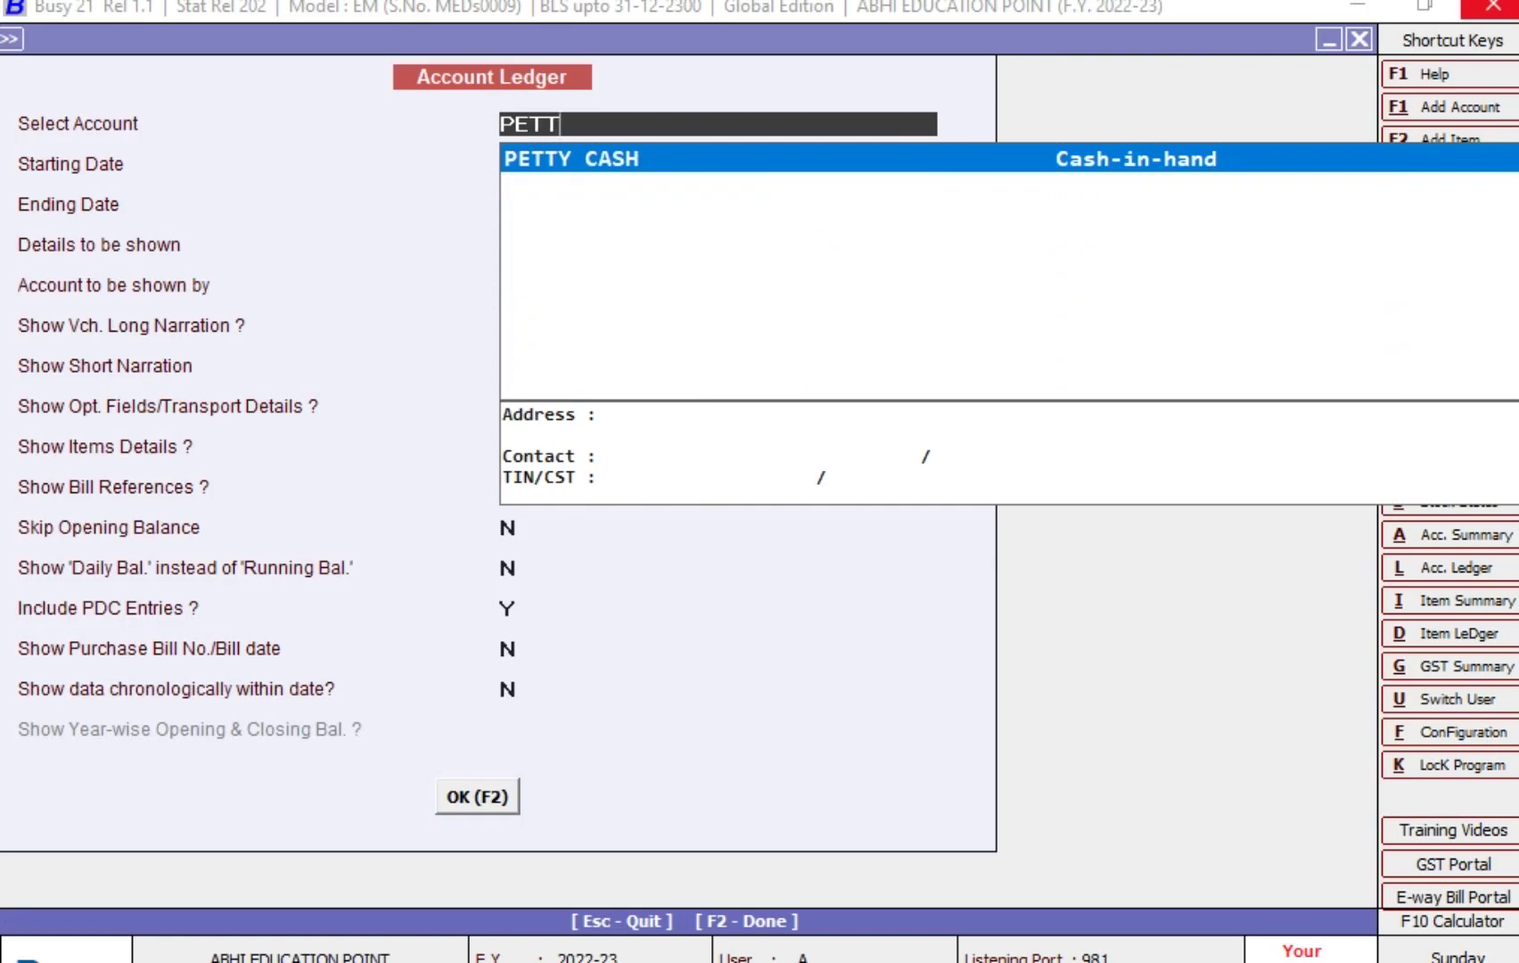
pyautogui.press('Return')
pyautogui.press('F2')
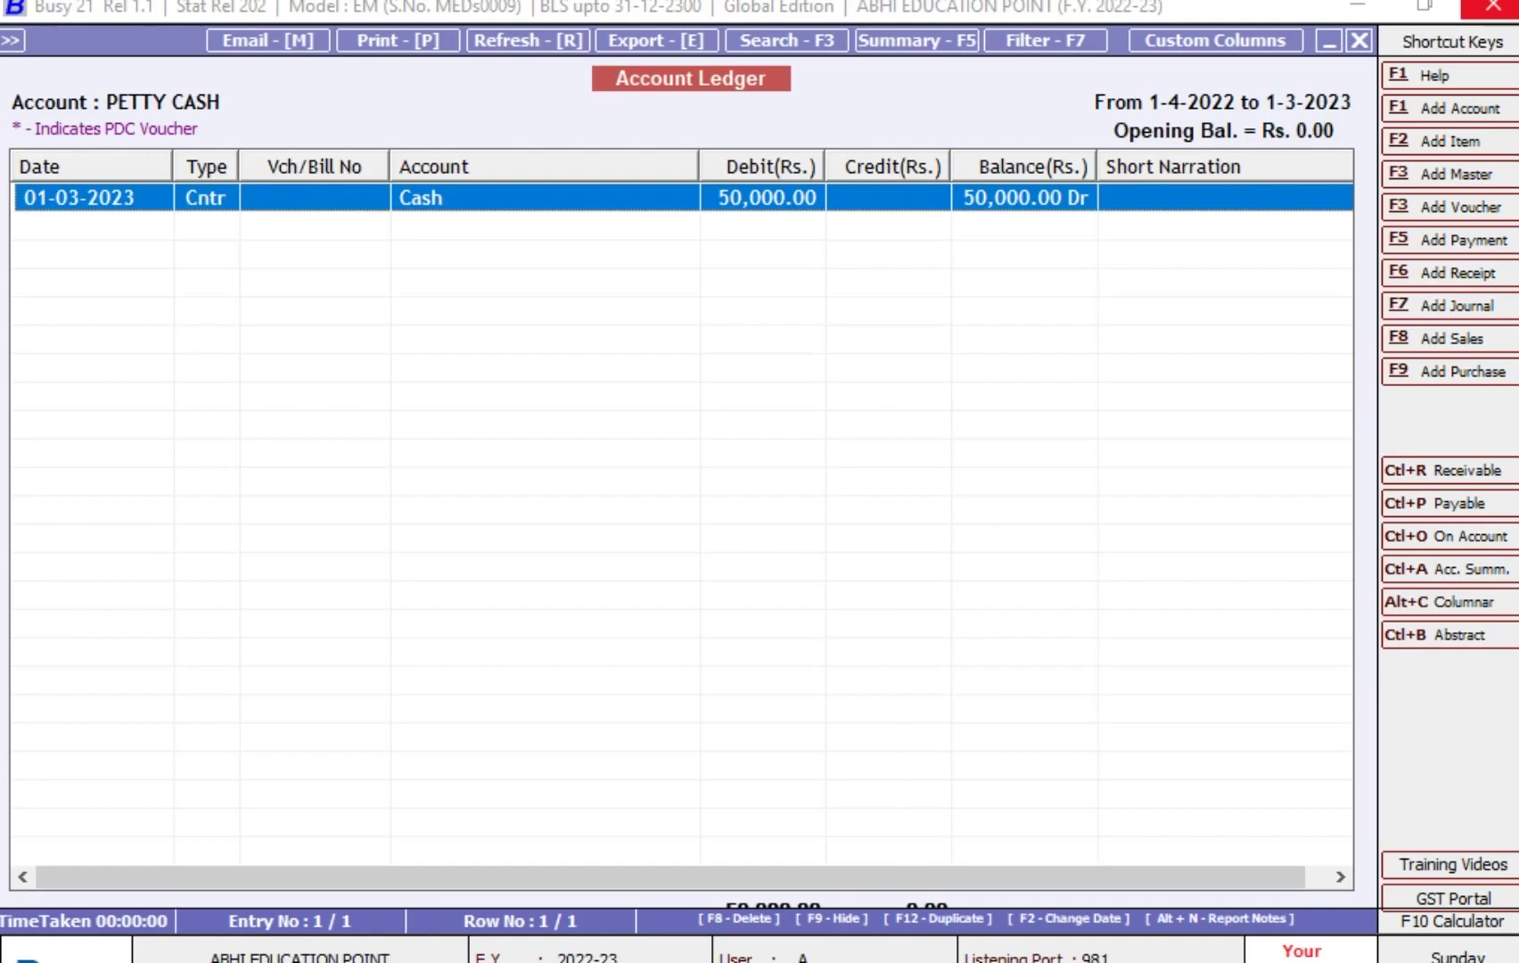
pyautogui.press('Escape')
pyautogui.press('Escape')
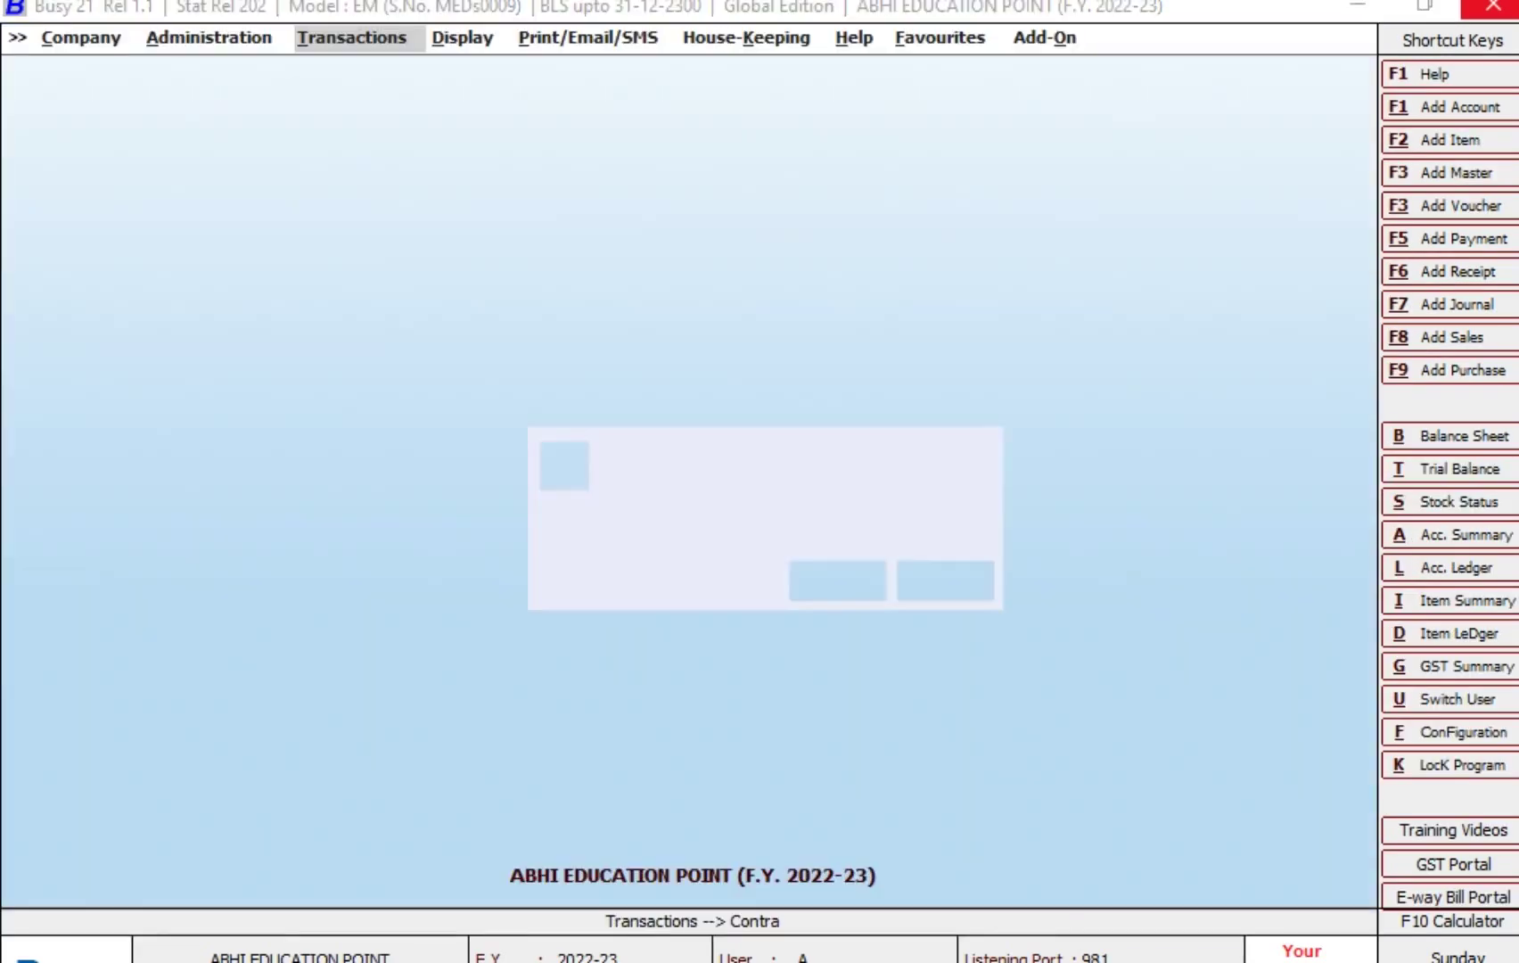
pyautogui.press('Escape')
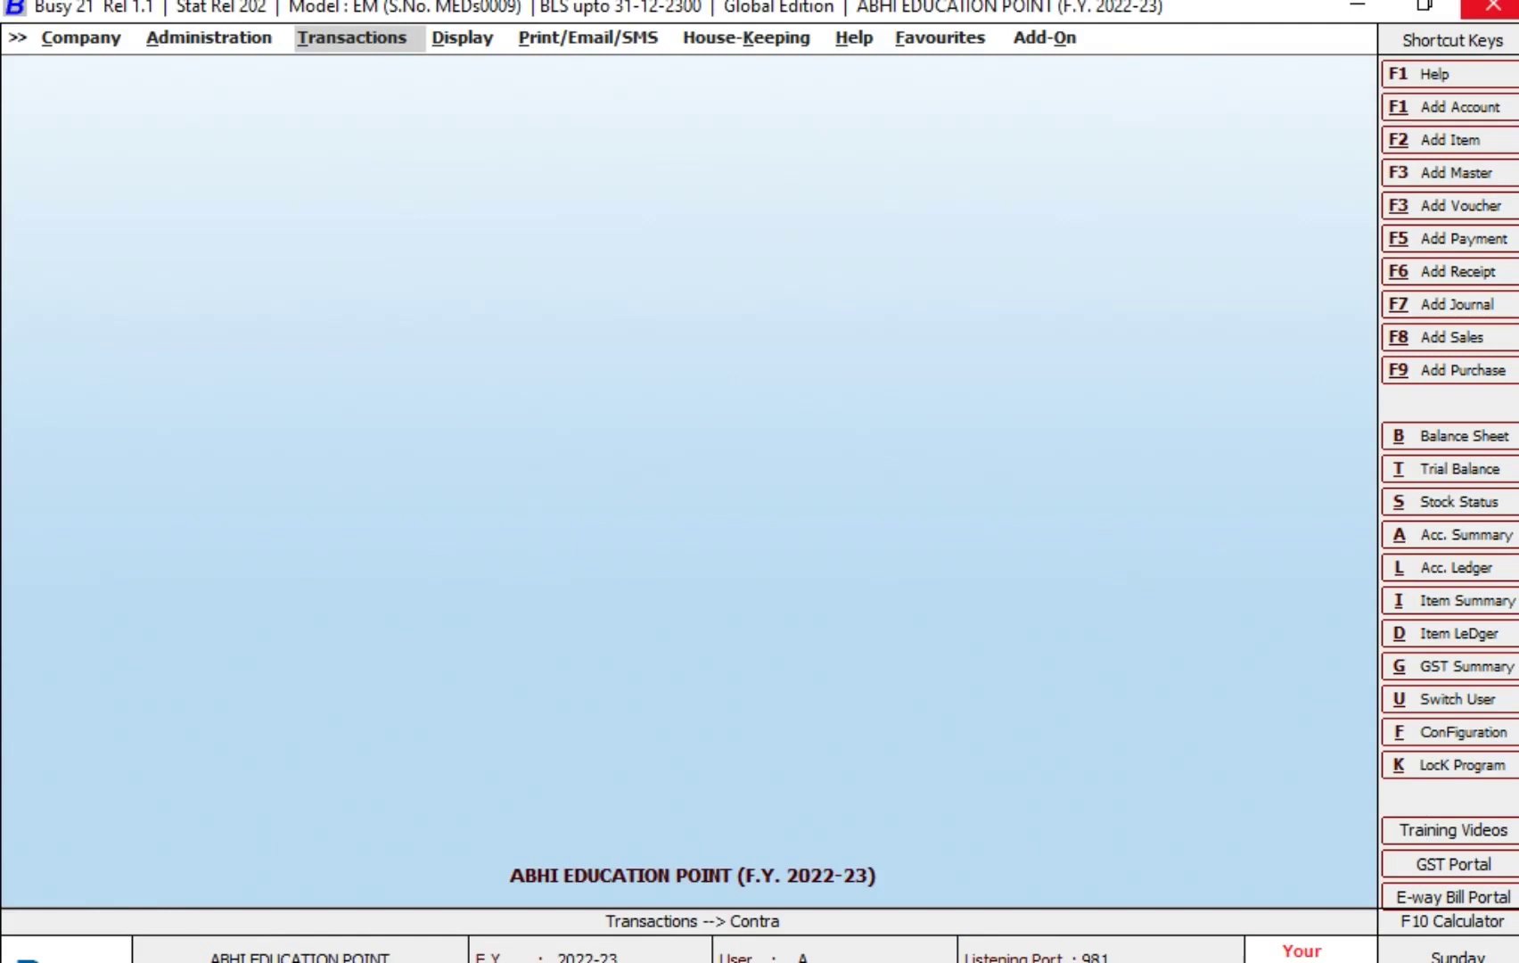
# Start a new account master named TEA EXPENSES and assign it to the group Expenses (Indirect/Admn.)
pyautogui.hotkey('alt', 'F1')
pyautogui.write('TE')
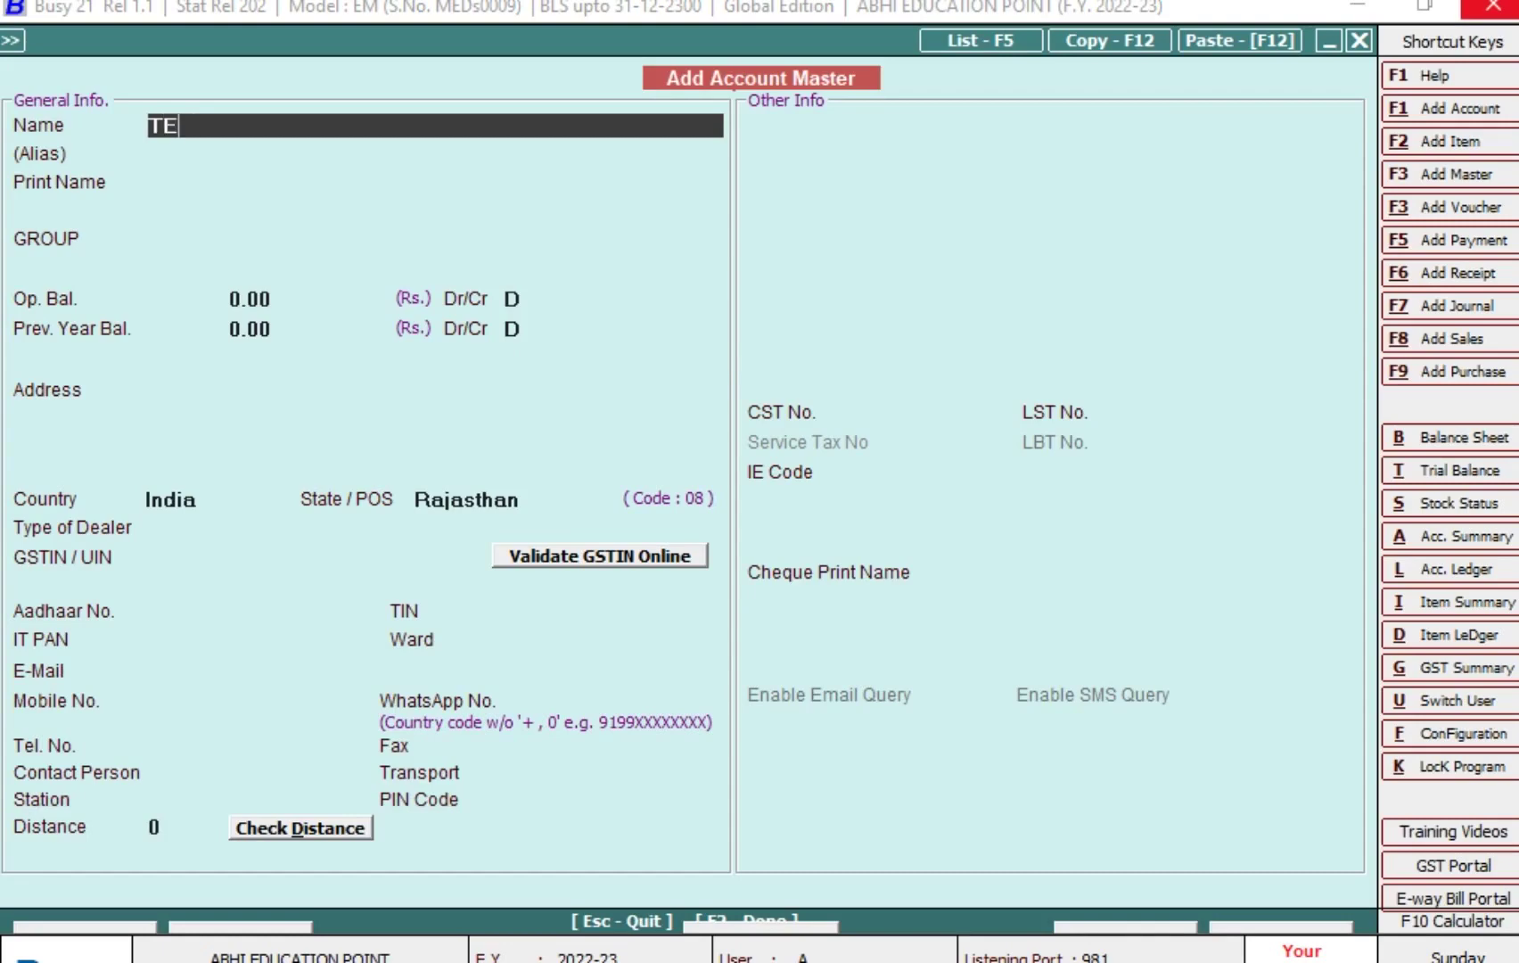
pyautogui.write('A EXPENSES')
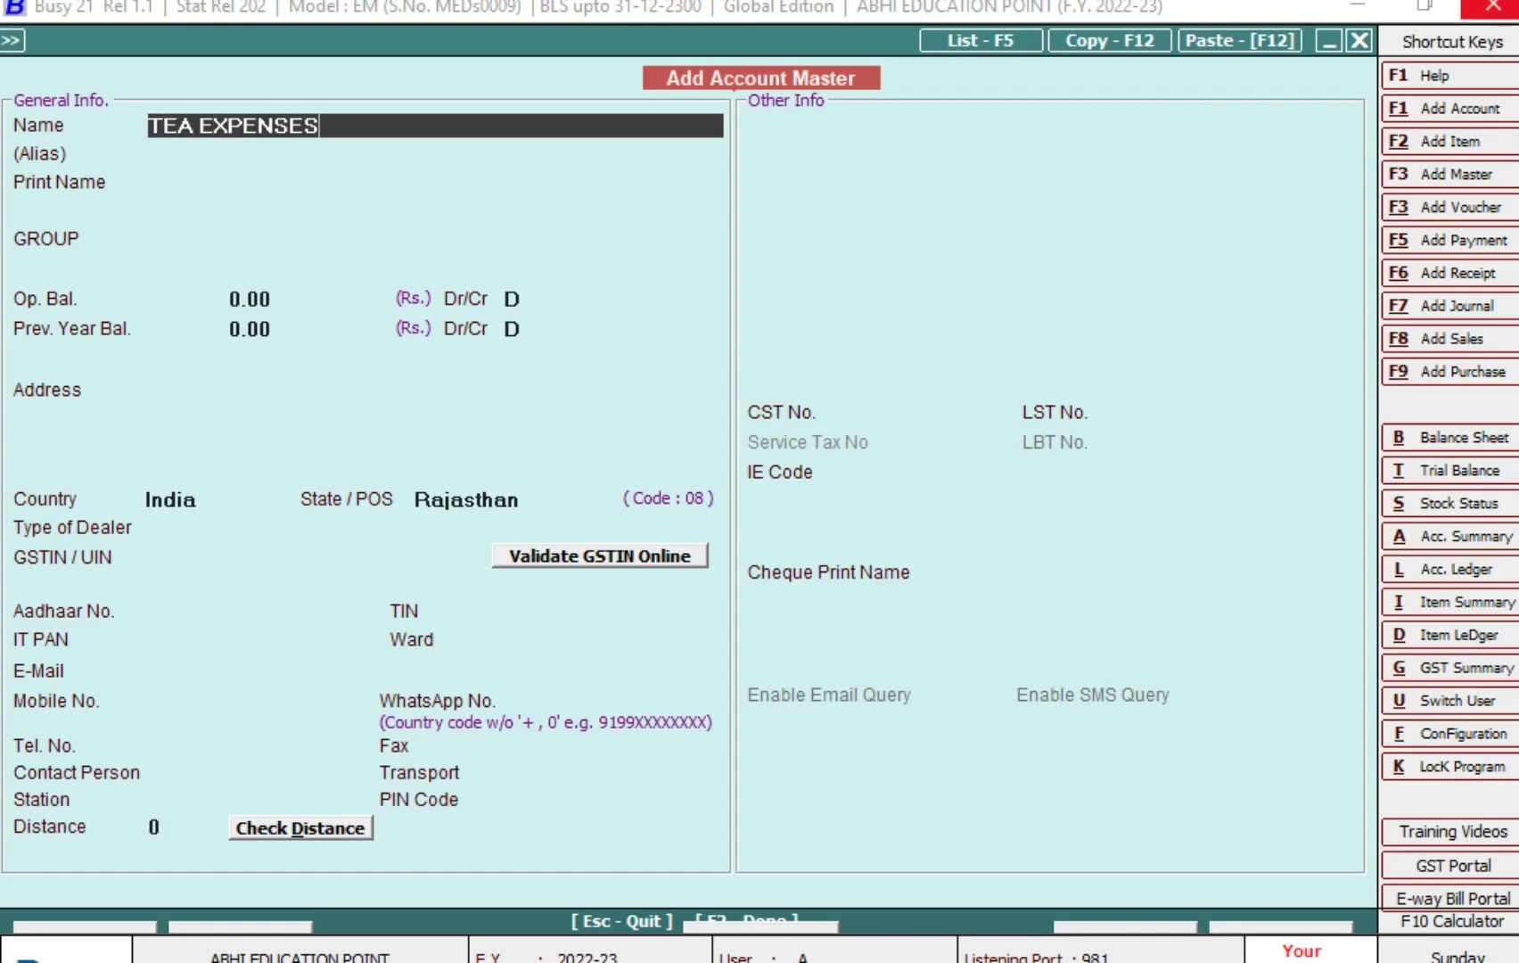
pyautogui.press('Return')
pyautogui.press('Return')
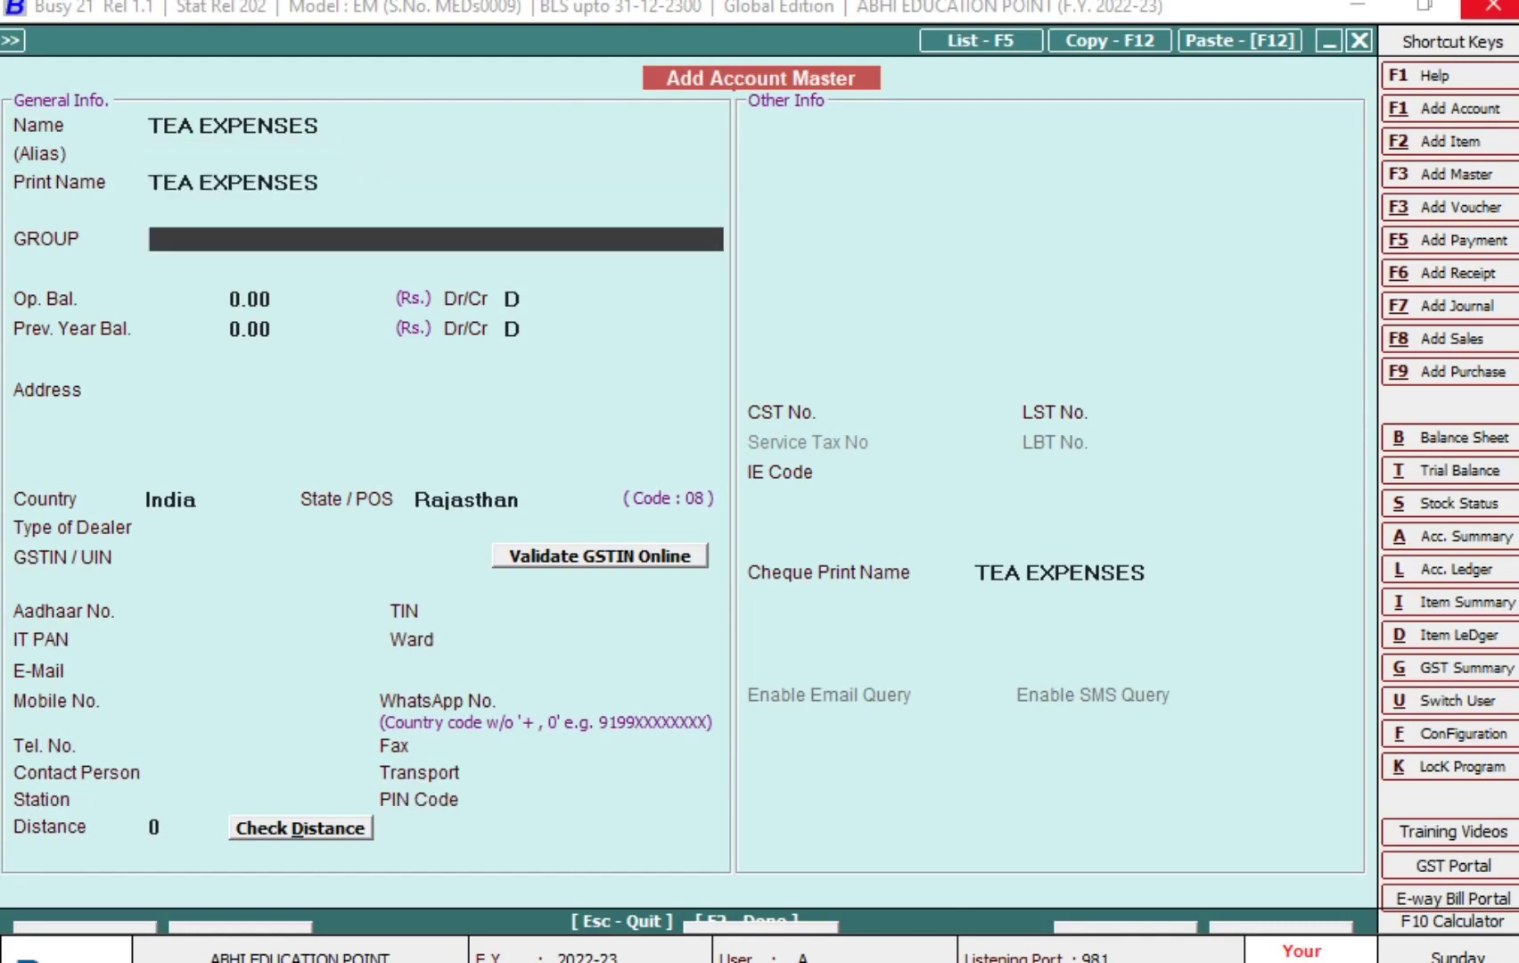
pyautogui.write('EX')
pyautogui.press('Down')
pyautogui.press('Return')
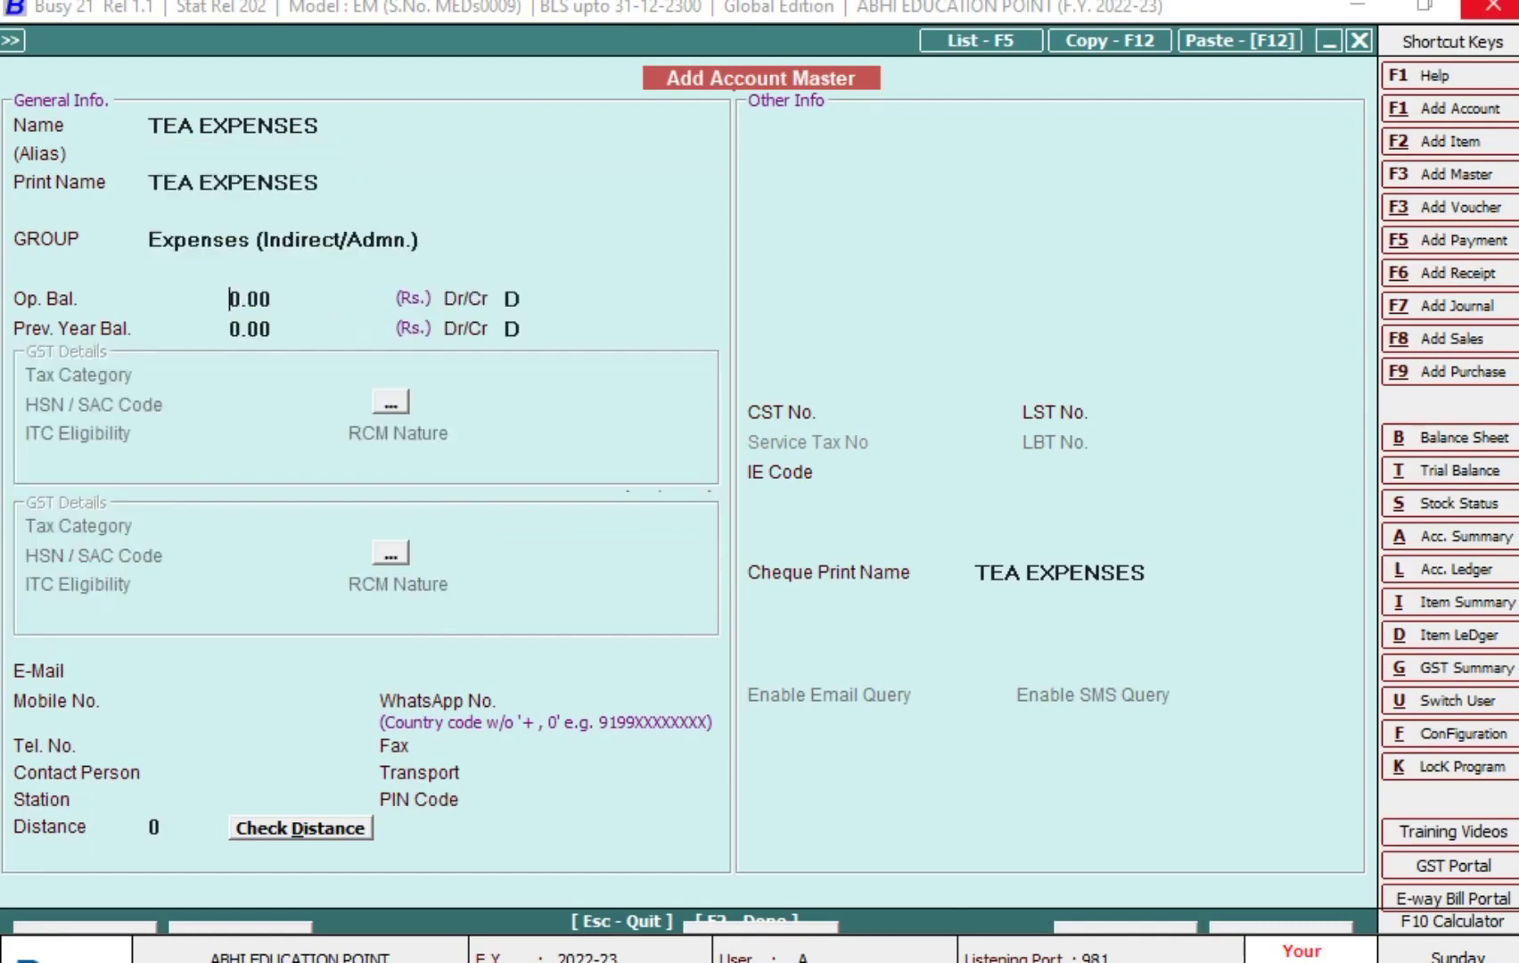
# Keep the TEA EXPENSES opening balances, set its GST type to GST Not Applicable and save the account
pyautogui.press('Return')
pyautogui.press('Return')
pyautogui.press('Return')
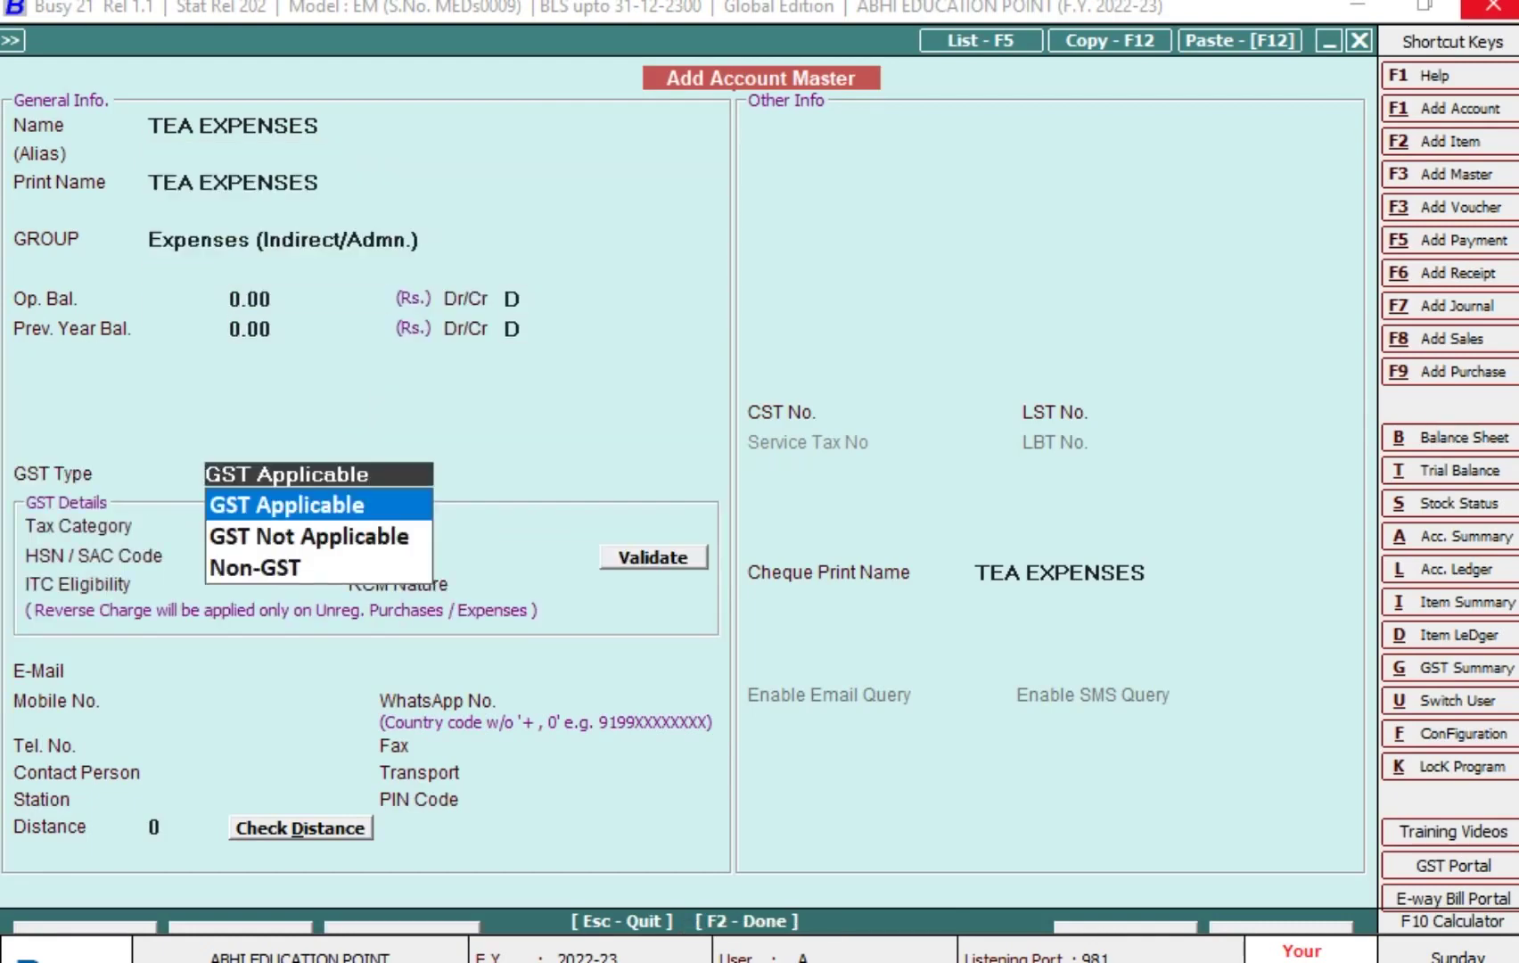
pyautogui.press('Down')
pyautogui.press('Return')
pyautogui.press('F2')
pyautogui.press('Return')
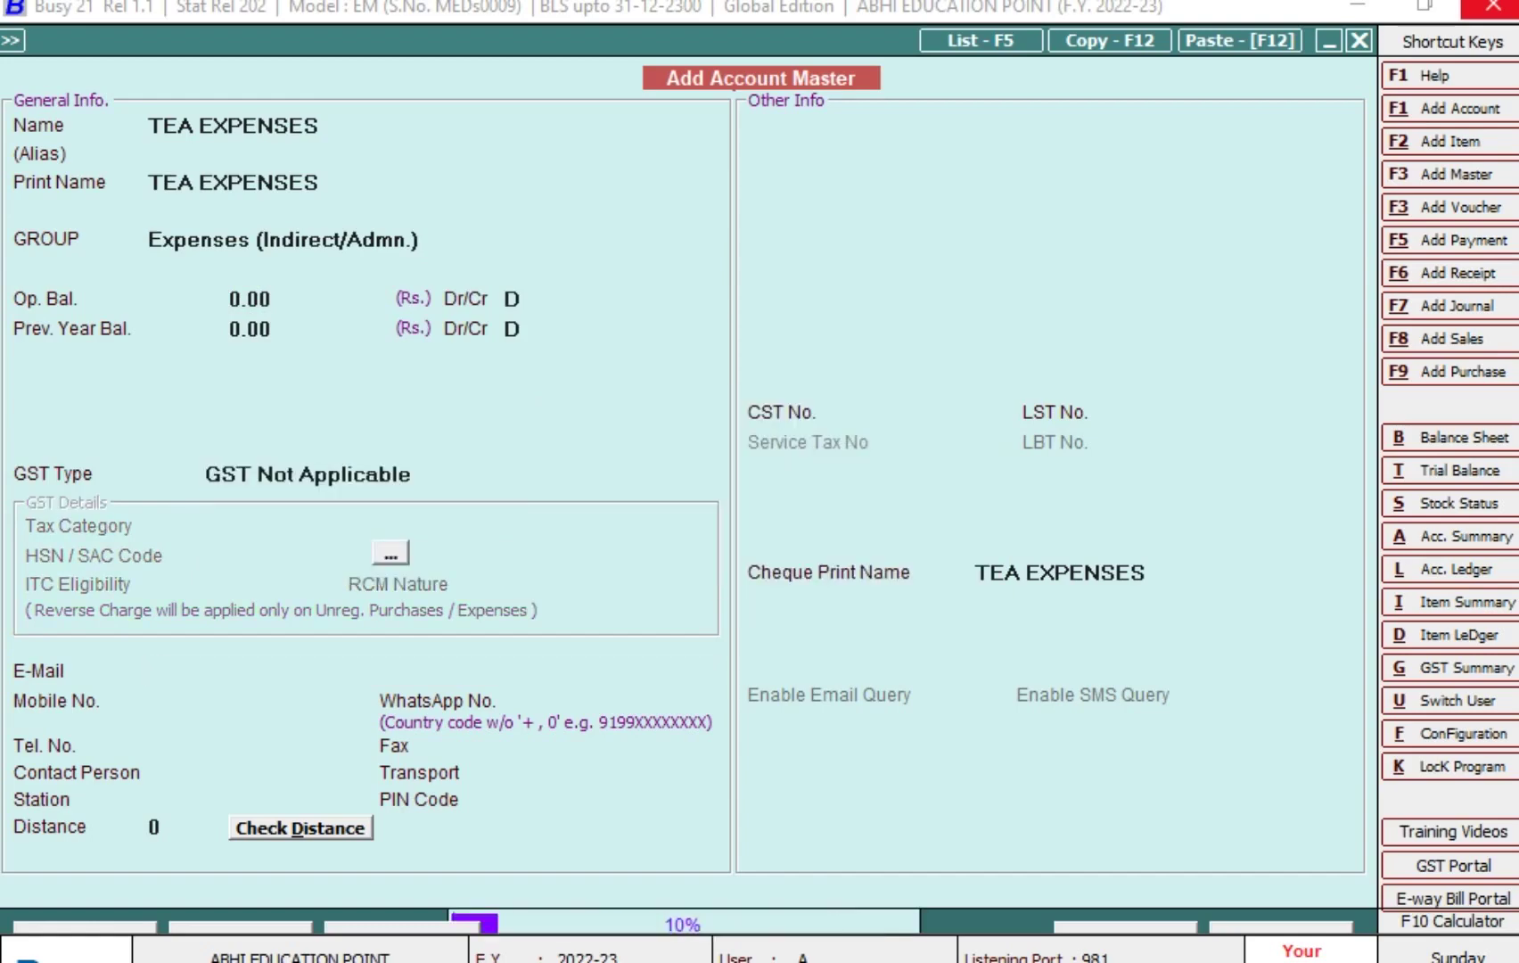
# Start a new payment voucher in the Main series, dated 03-03-2023, leaving the voucher number blank
pyautogui.press('Up')
pyautogui.press('Up')
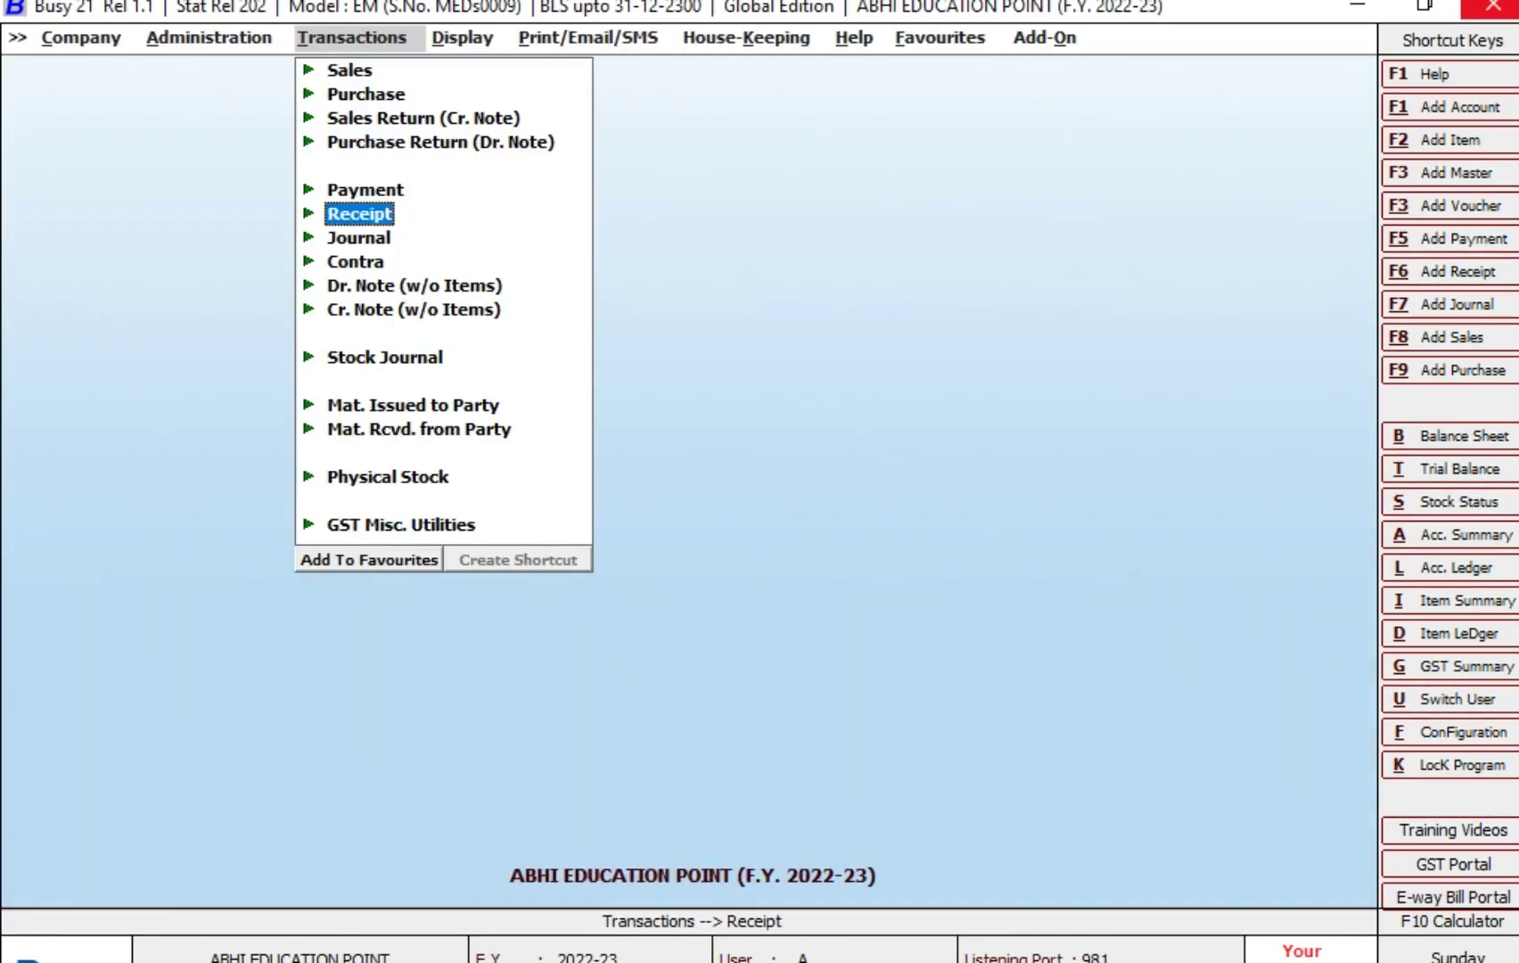
pyautogui.press('Up')
pyautogui.press('Return')
pyautogui.press('Return')
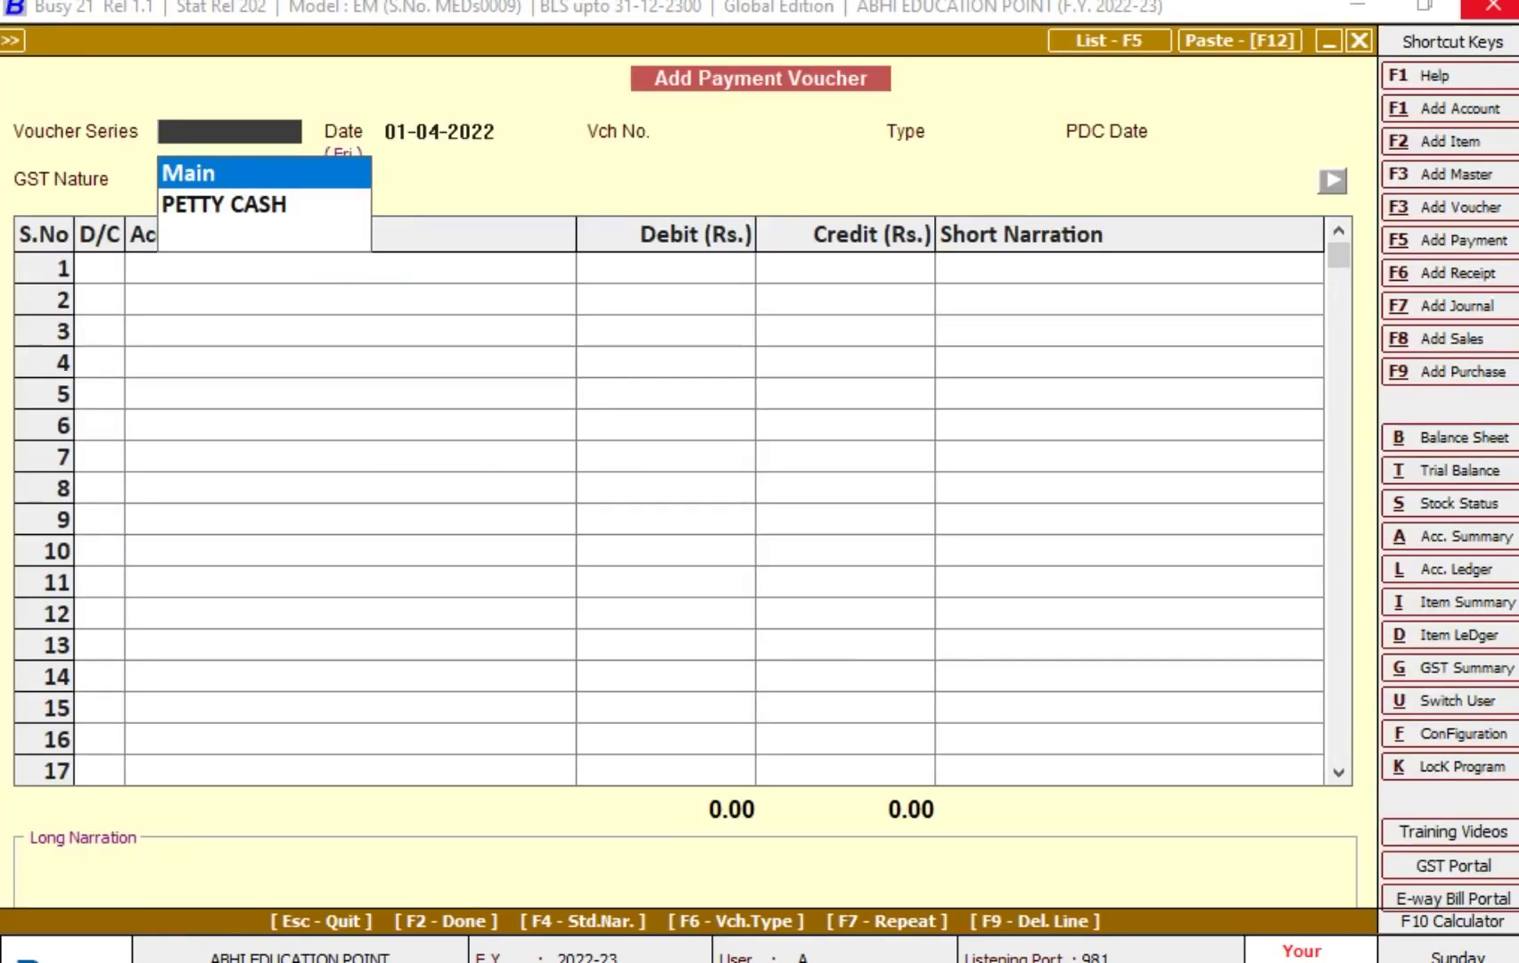
pyautogui.press('Return')
pyautogui.write('3')
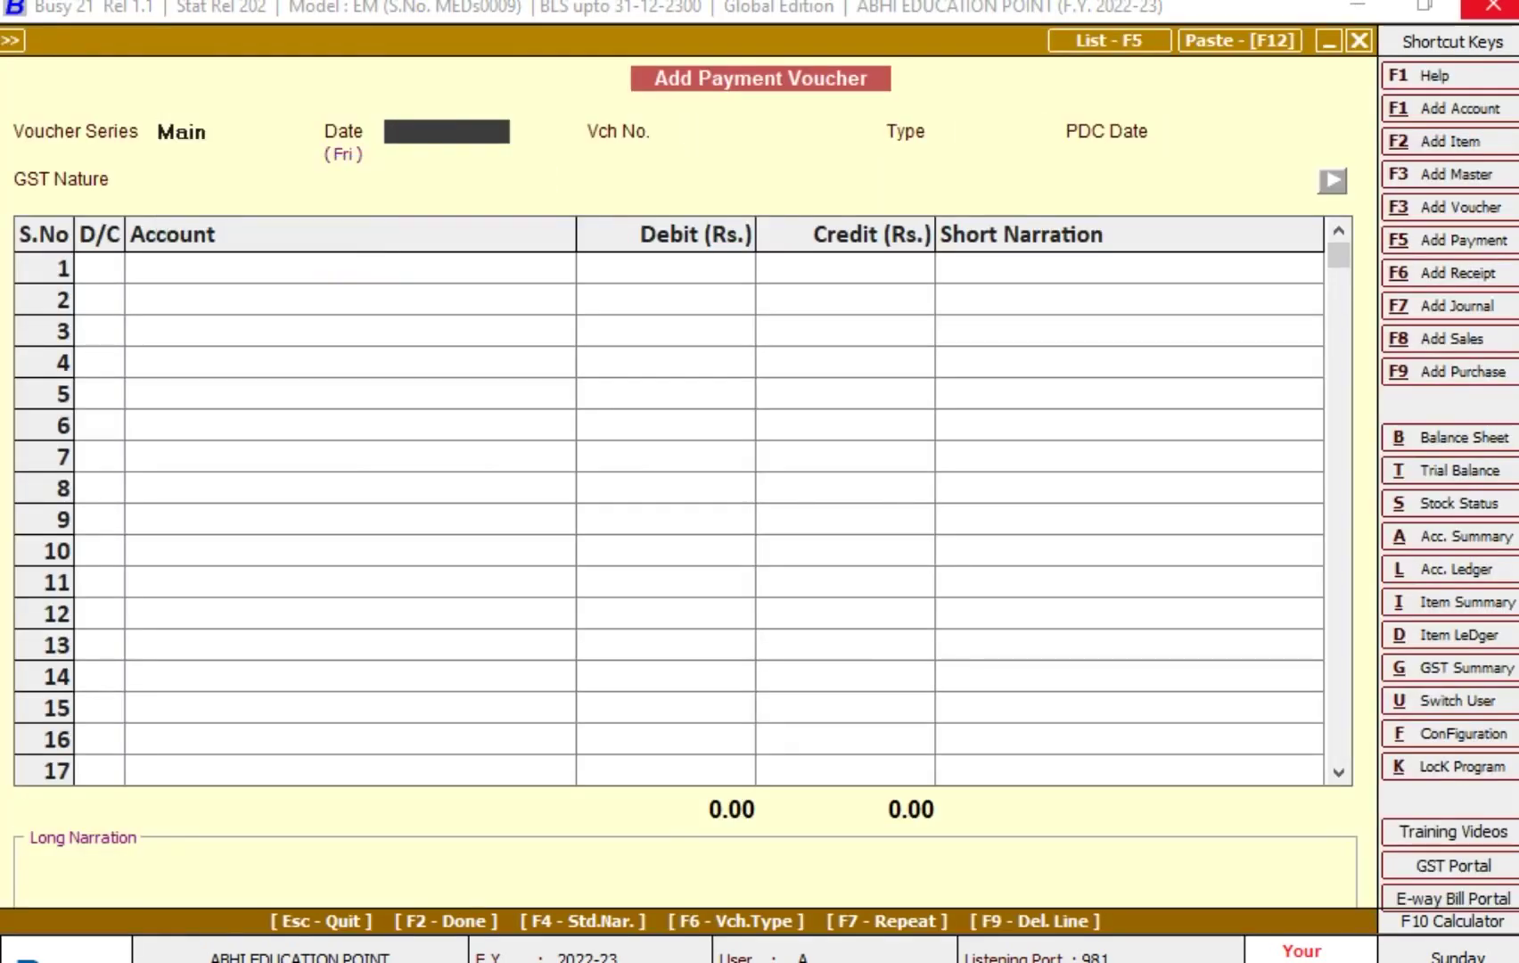
pyautogui.write('-3')
pyautogui.press('Return')
pyautogui.press('Return')
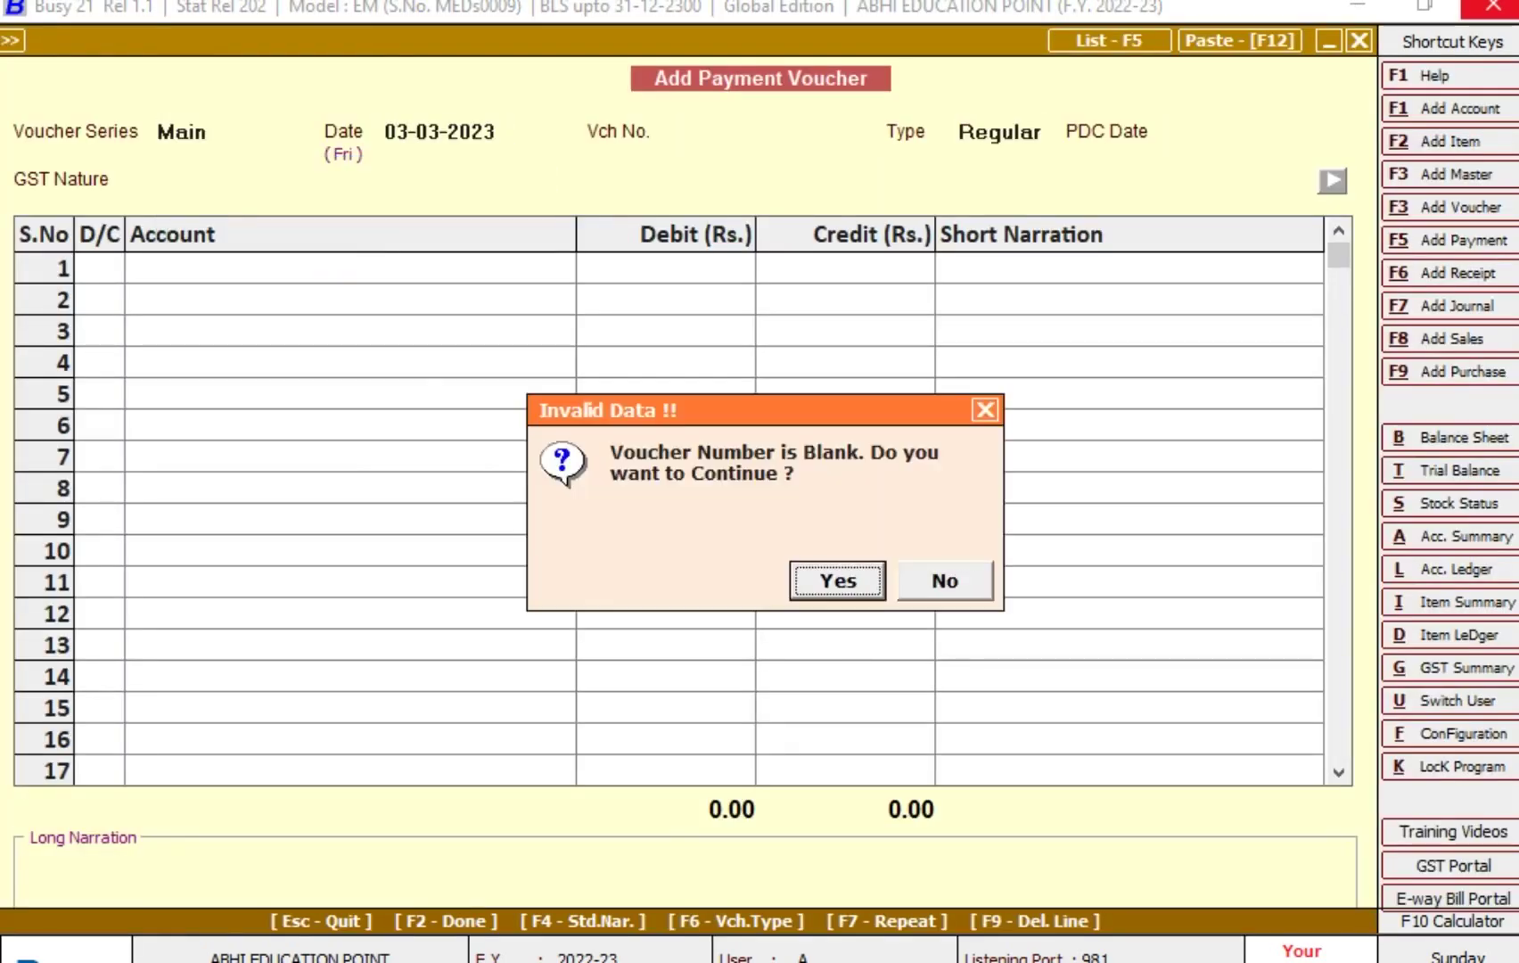
# Accept the blank voucher number, keep GST nature Not Applicable and debit TEA EXPENSES with Rs. 150
pyautogui.press('Return')
pyautogui.press('Return')
pyautogui.press('Return')
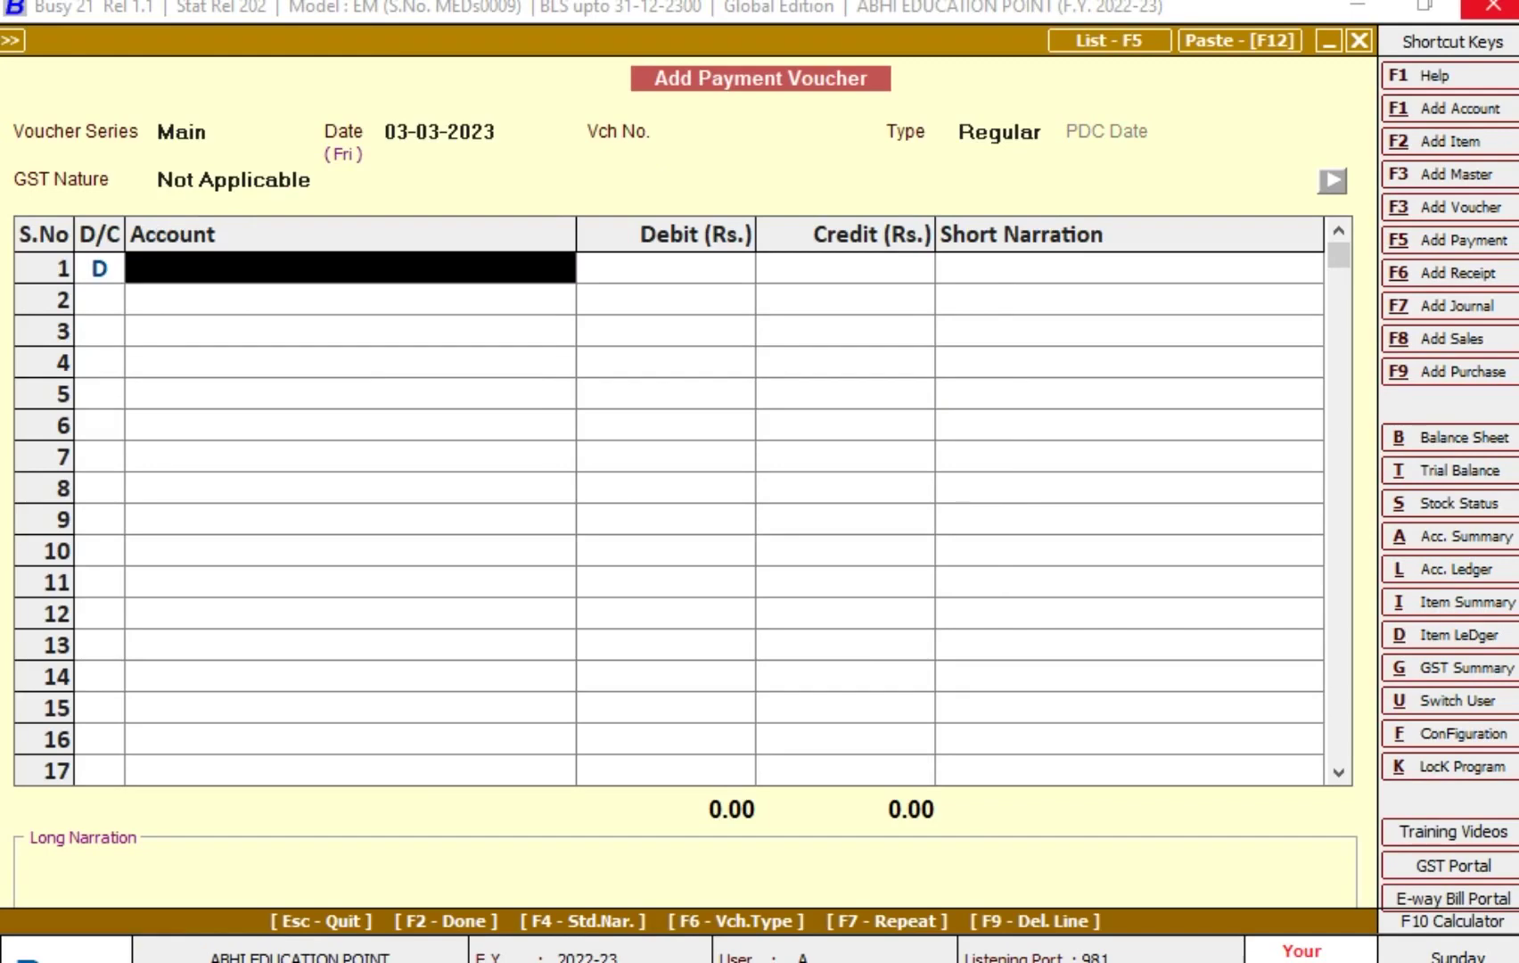
pyautogui.write('te')
pyautogui.press('Return')
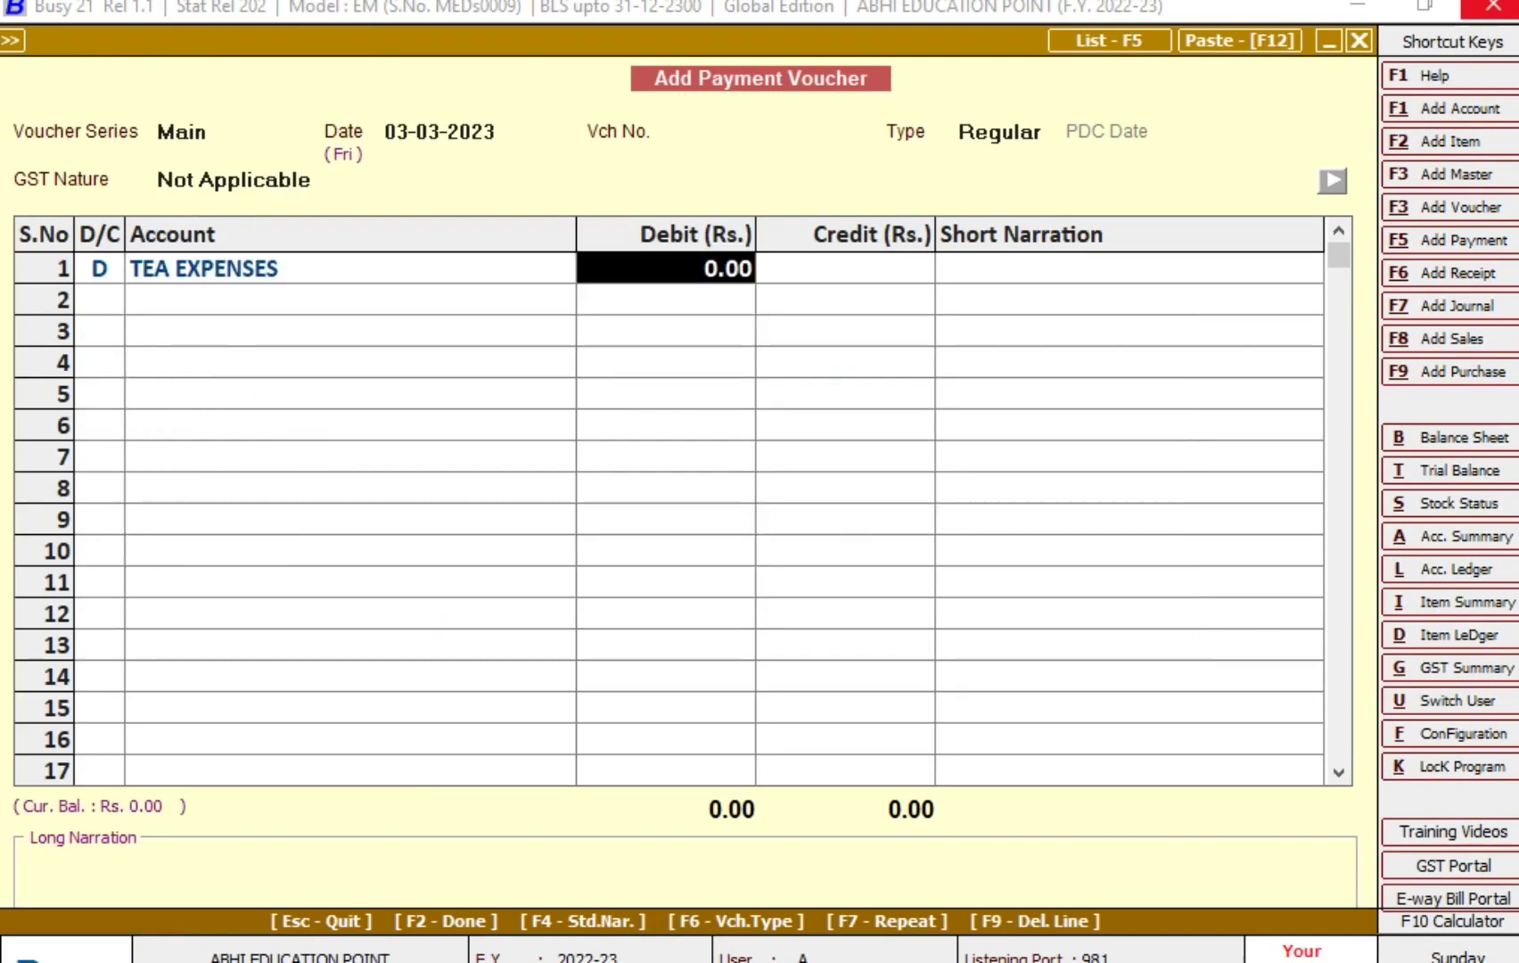
pyautogui.write('150')
pyautogui.press('Return')
pyautogui.press('Return')
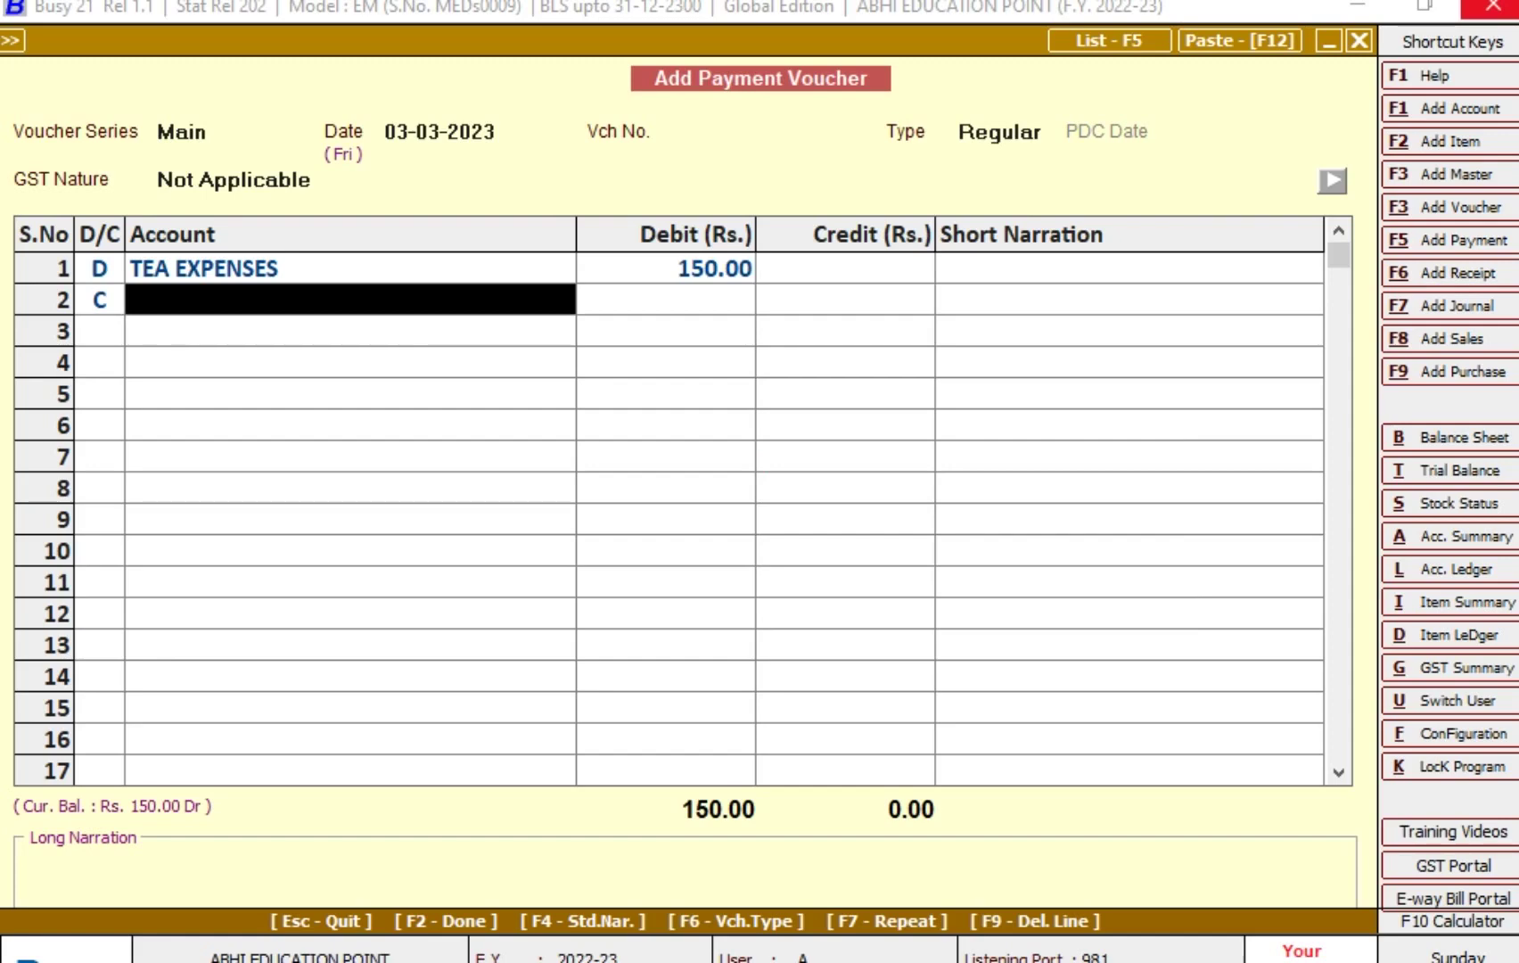
# Credit PETTY CASH with Rs. 150 and save the tea expenses payment voucher without a narration
pyautogui.write('pe')
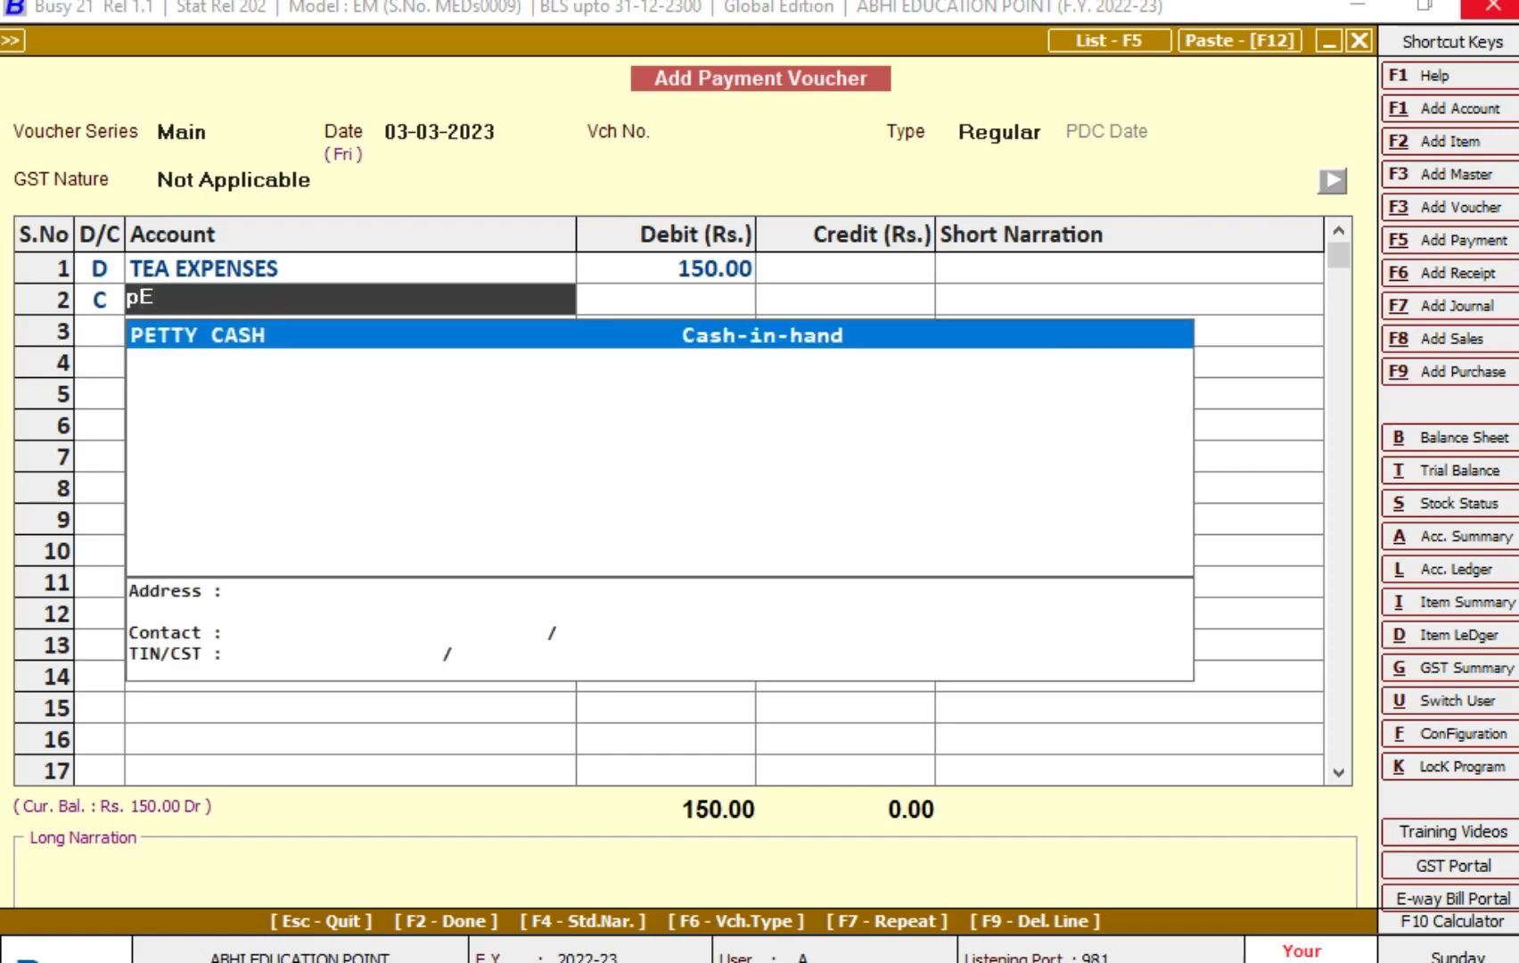
pyautogui.press('Return')
pyautogui.press('Return')
pyautogui.press('Return')
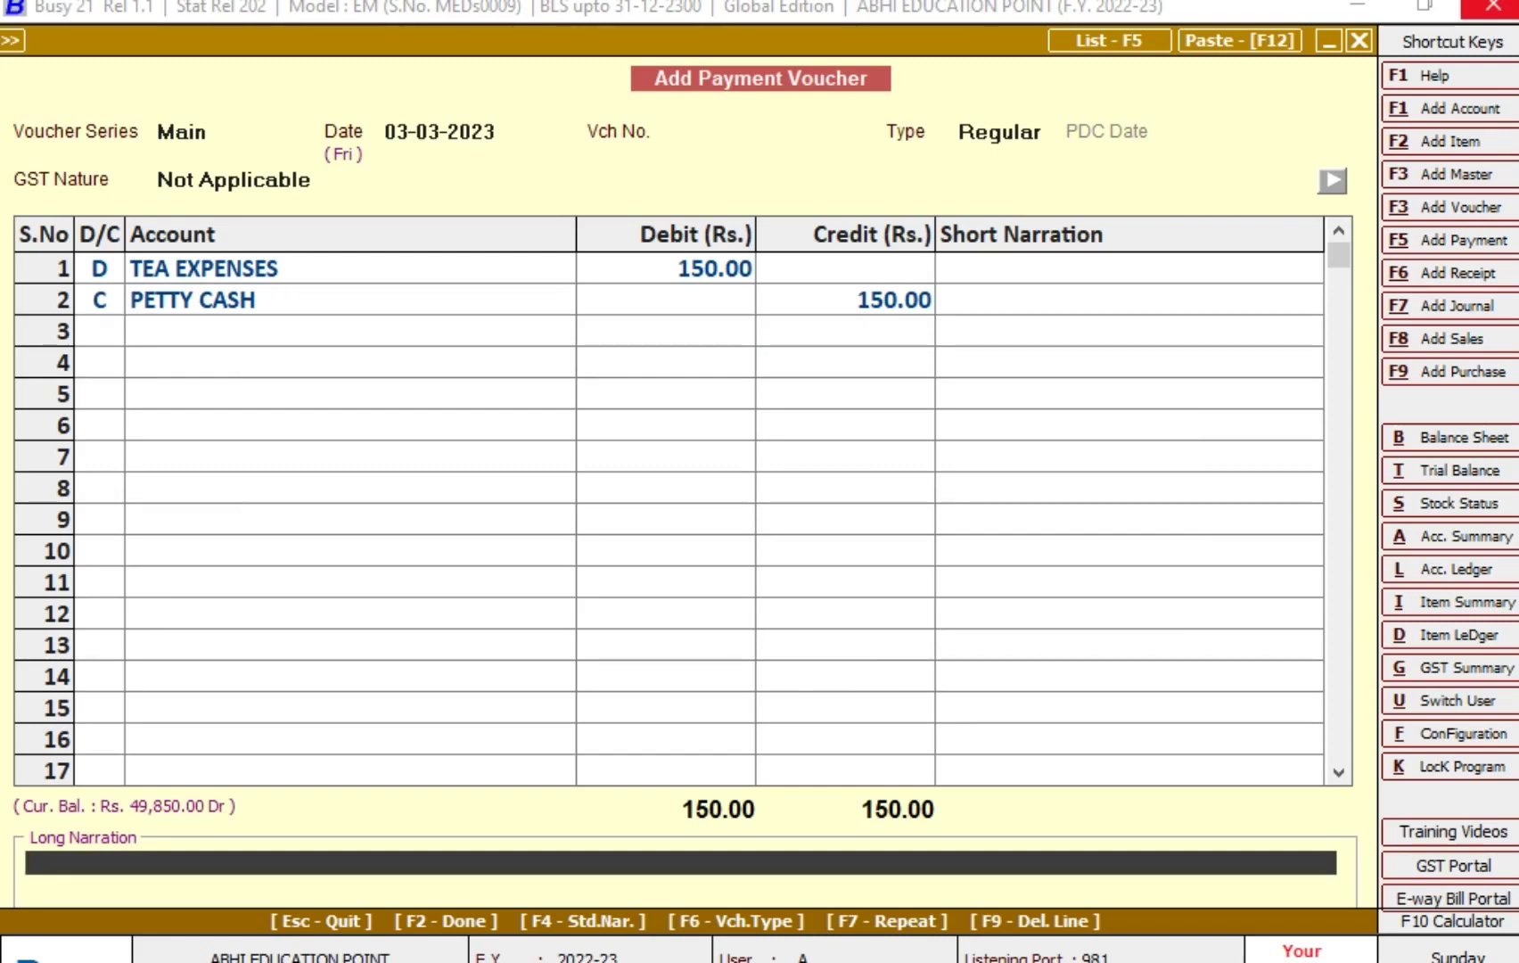
pyautogui.press('Return')
pyautogui.press('Return')
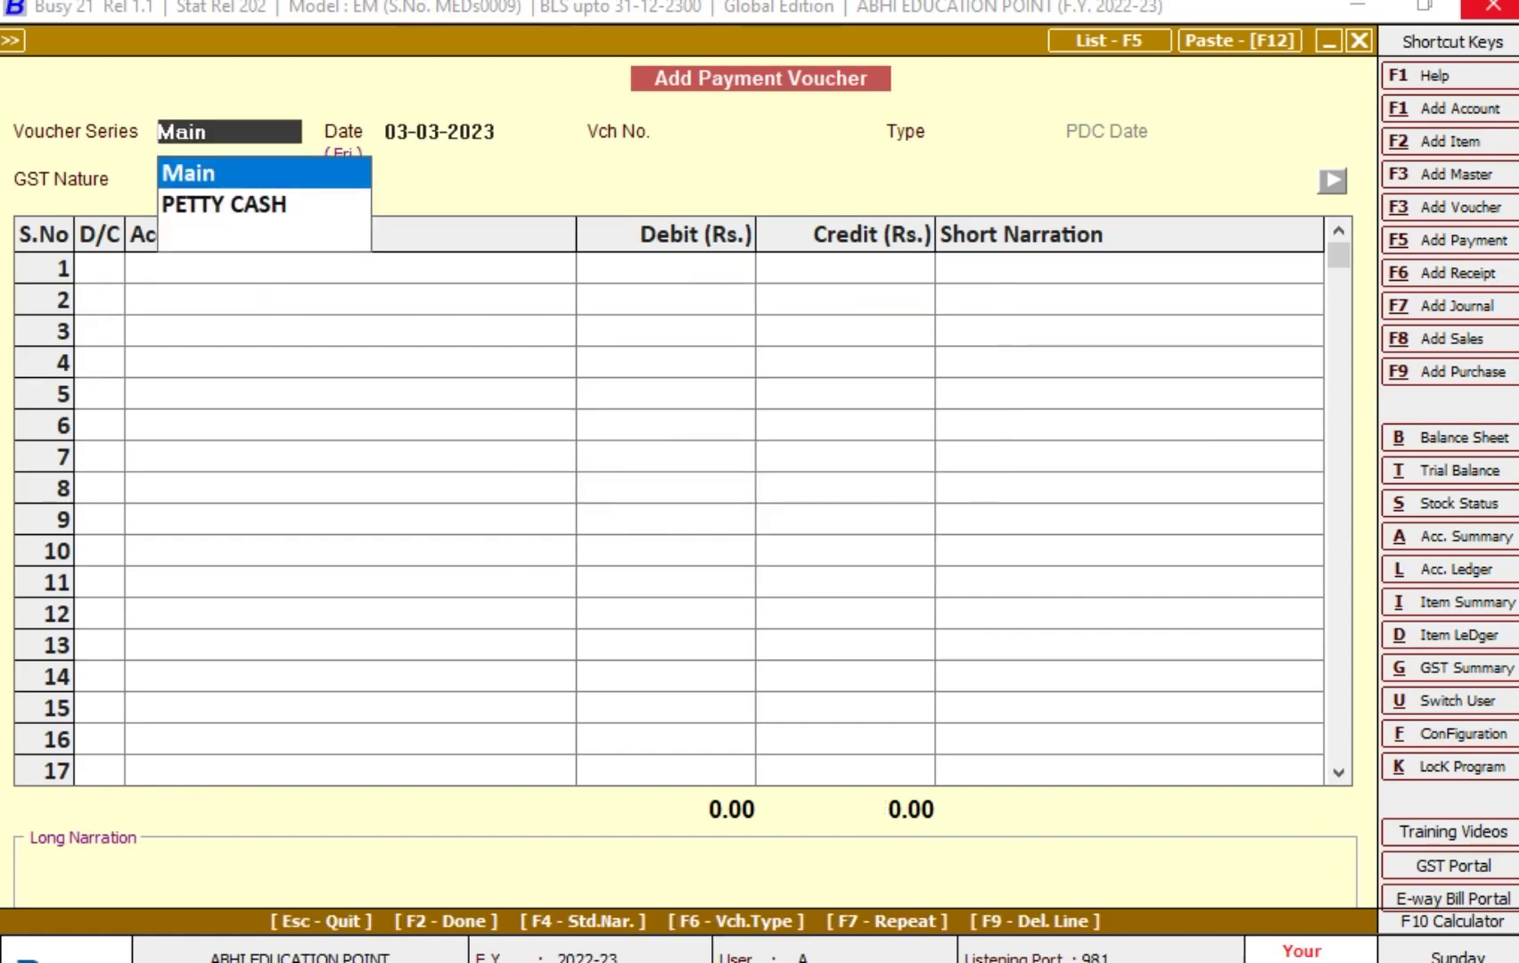
# Begin the next payment voucher in series Main dated 04-03-2023, with a blank voucher number and GST nature Not Applicable
pyautogui.press('Return')
pyautogui.write('4-')
pyautogui.press('Return')
pyautogui.press('Return')
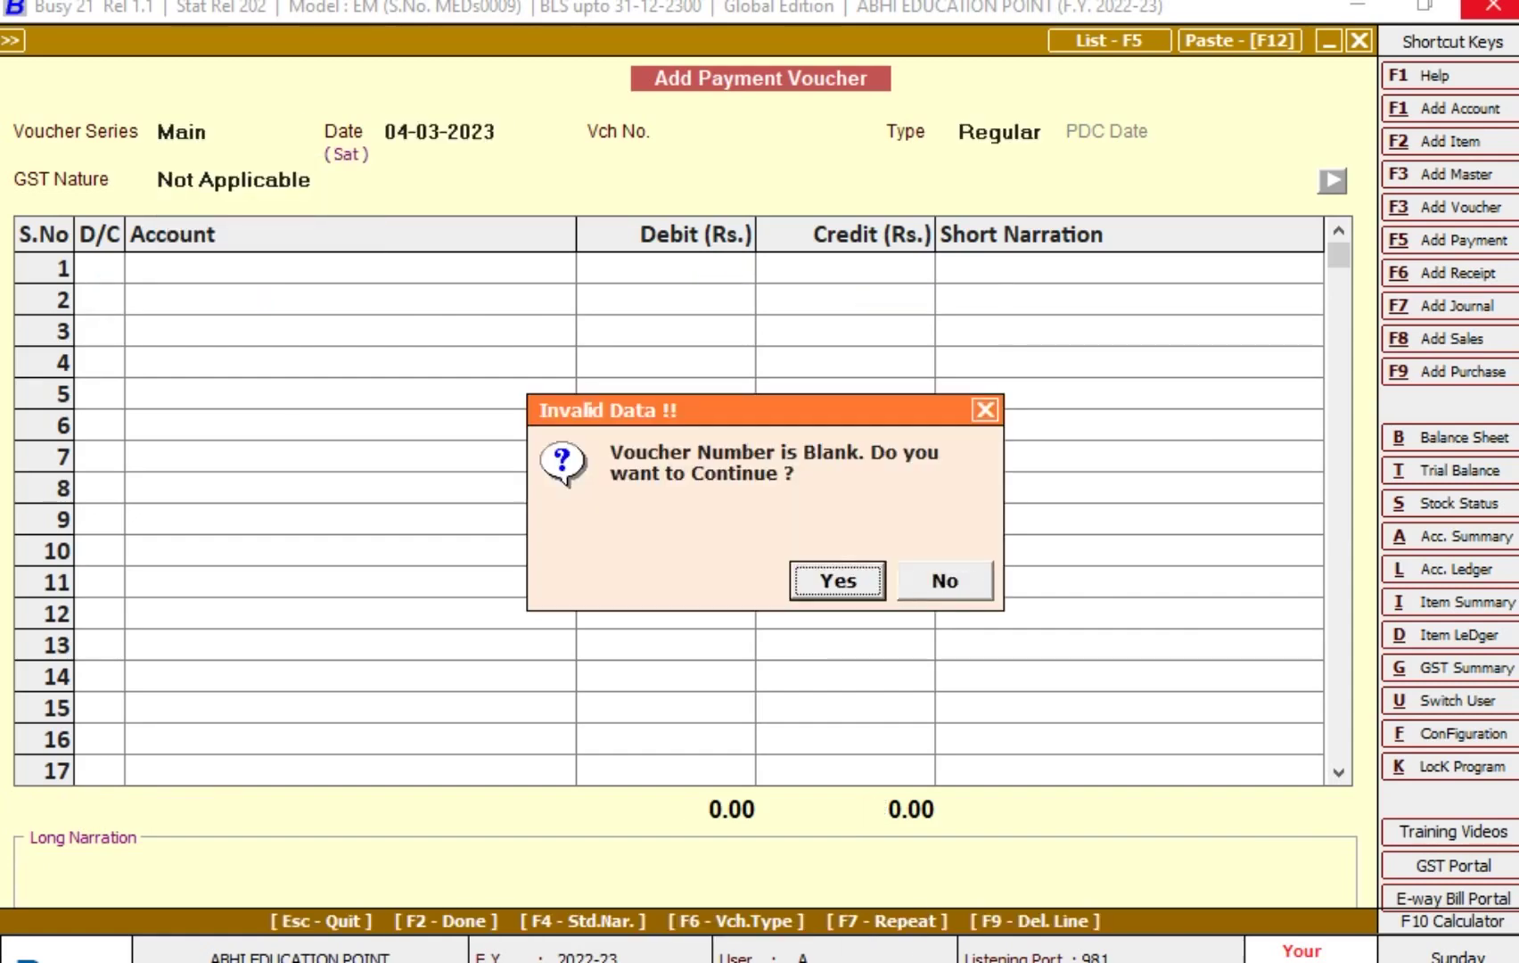
pyautogui.press('Return')
pyautogui.press('Return')
pyautogui.press('Return')
# From the voucher's debit line, start a new account named PETROL EXPENSES in the group Expenses (Indirect/Admn.)
pyautogui.write('pE')
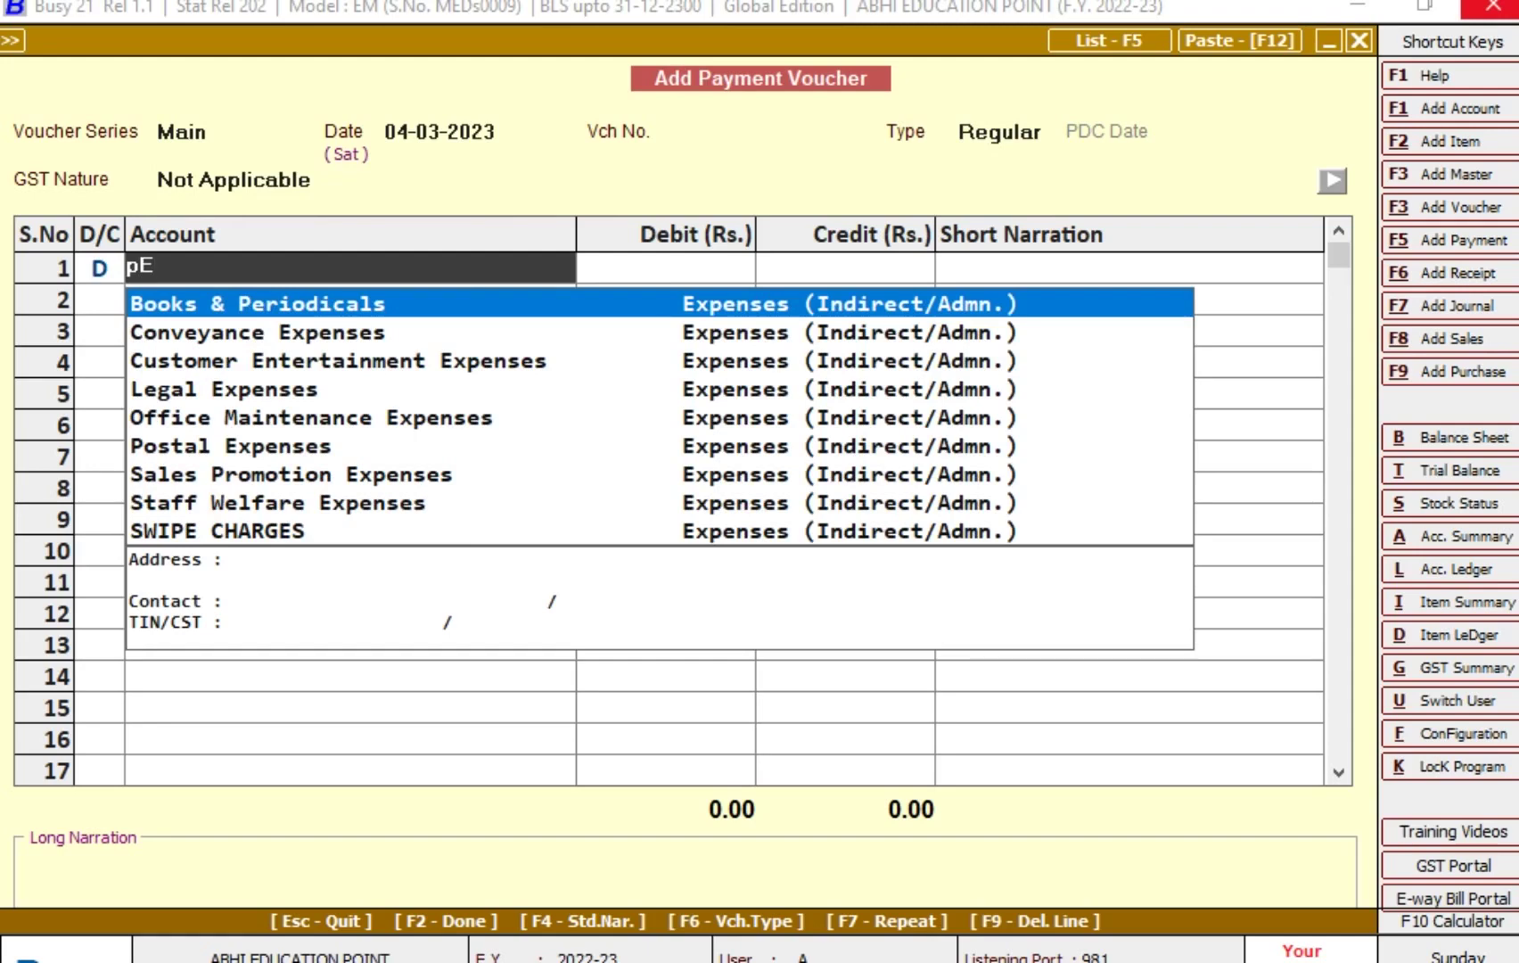
pyautogui.hotkey('alt', 'F1')
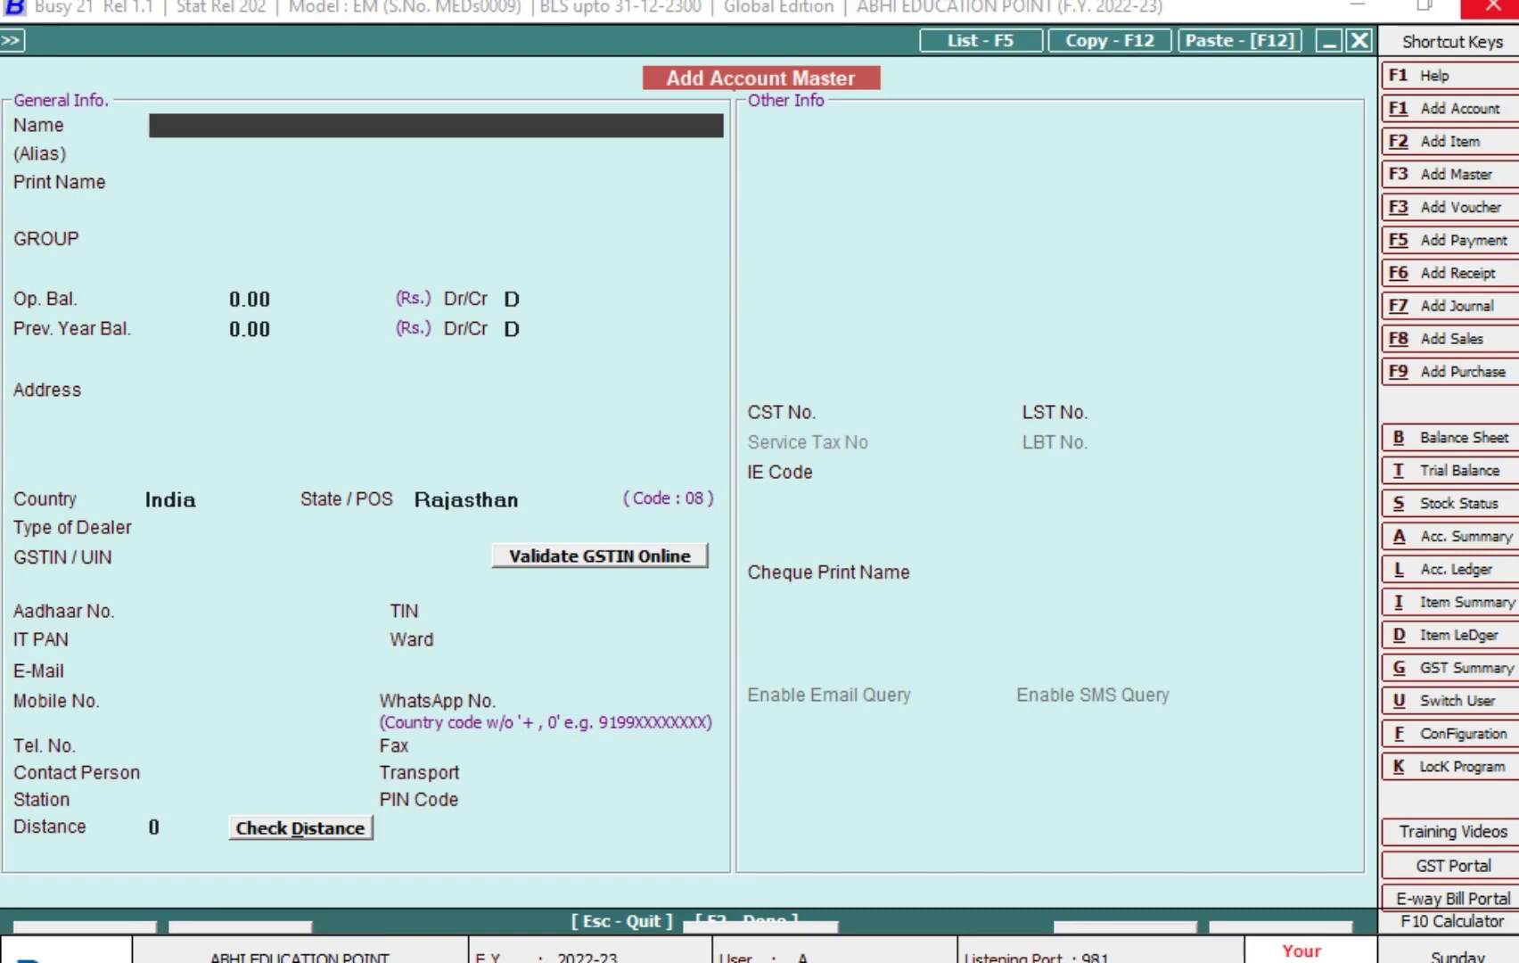
pyautogui.write('PETROL E')
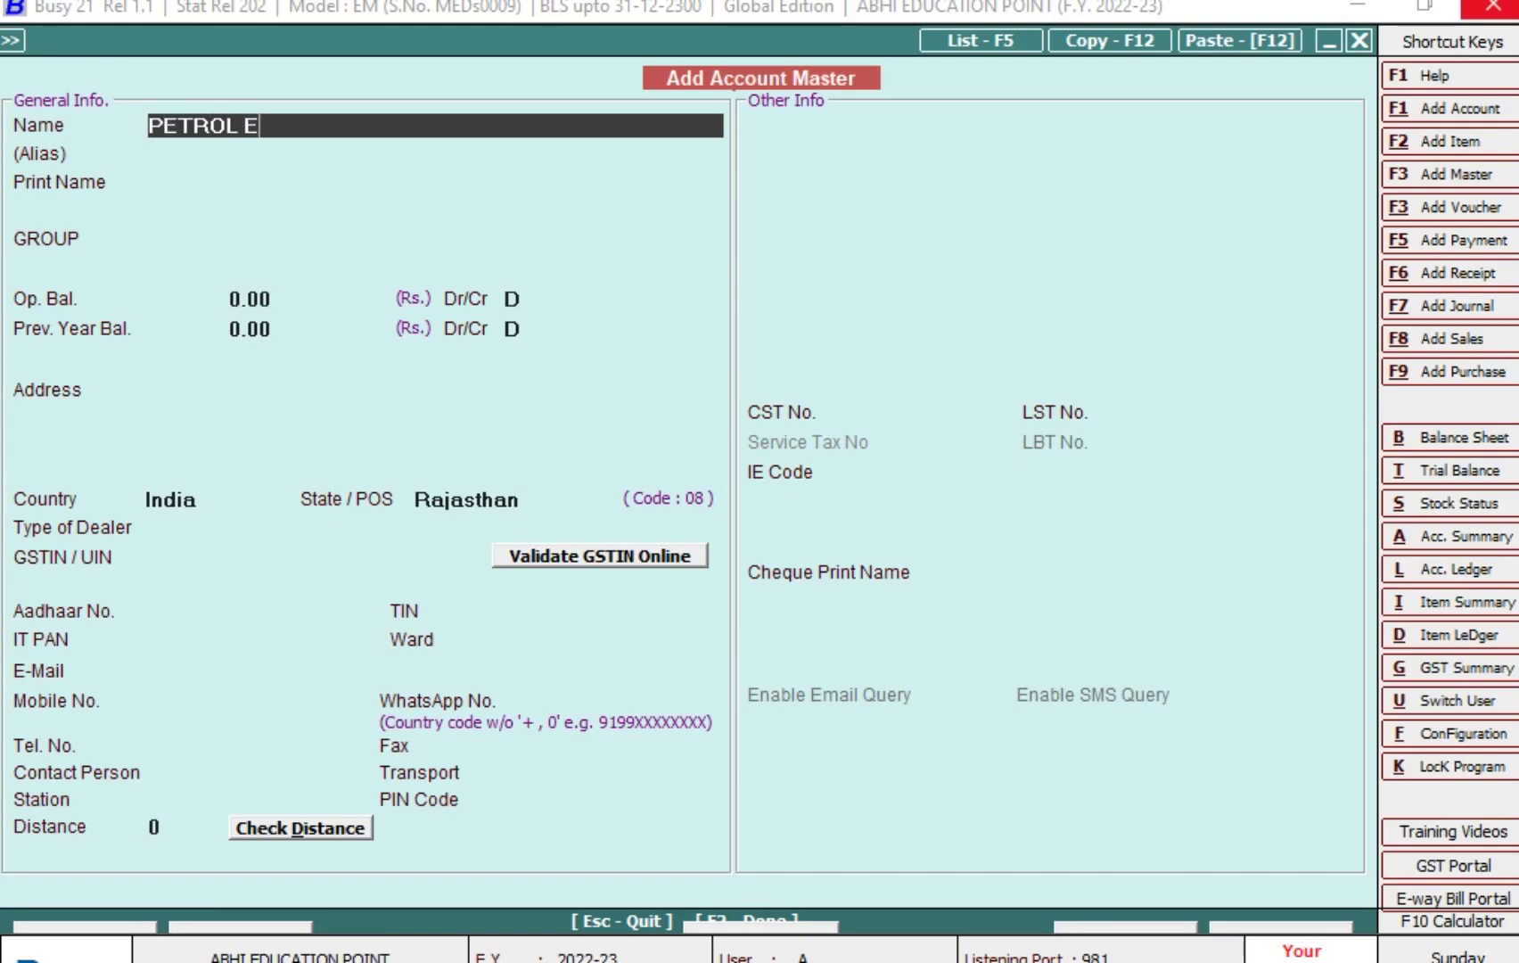
pyautogui.write('XPENSES')
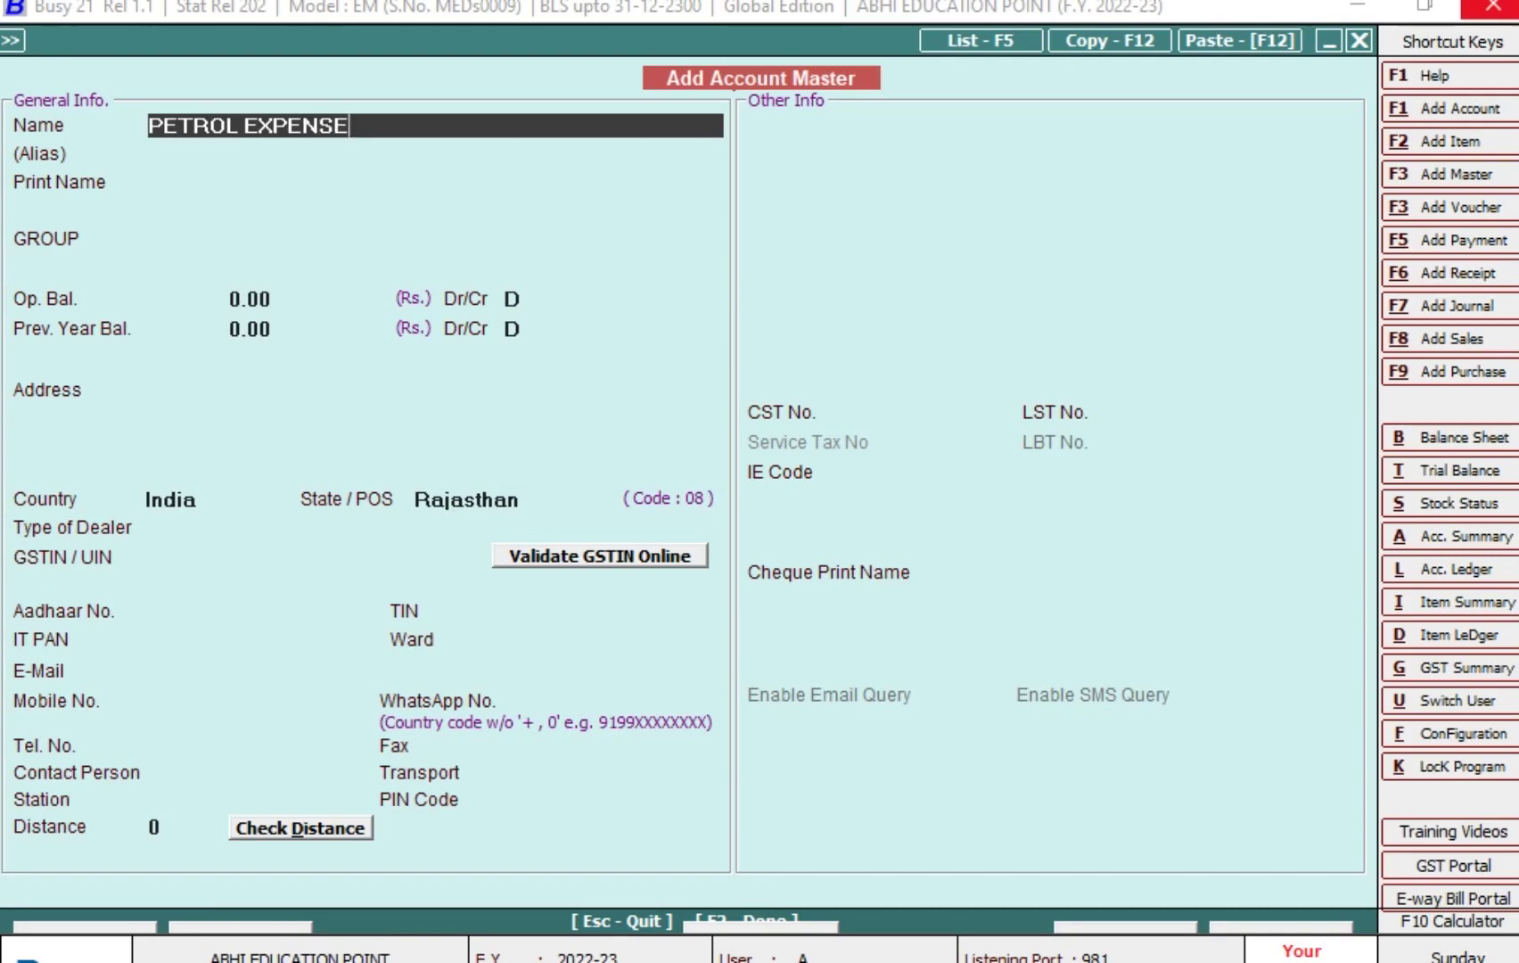
pyautogui.press('Return')
pyautogui.press('Return')
pyautogui.press('Return')
pyautogui.write('EX')
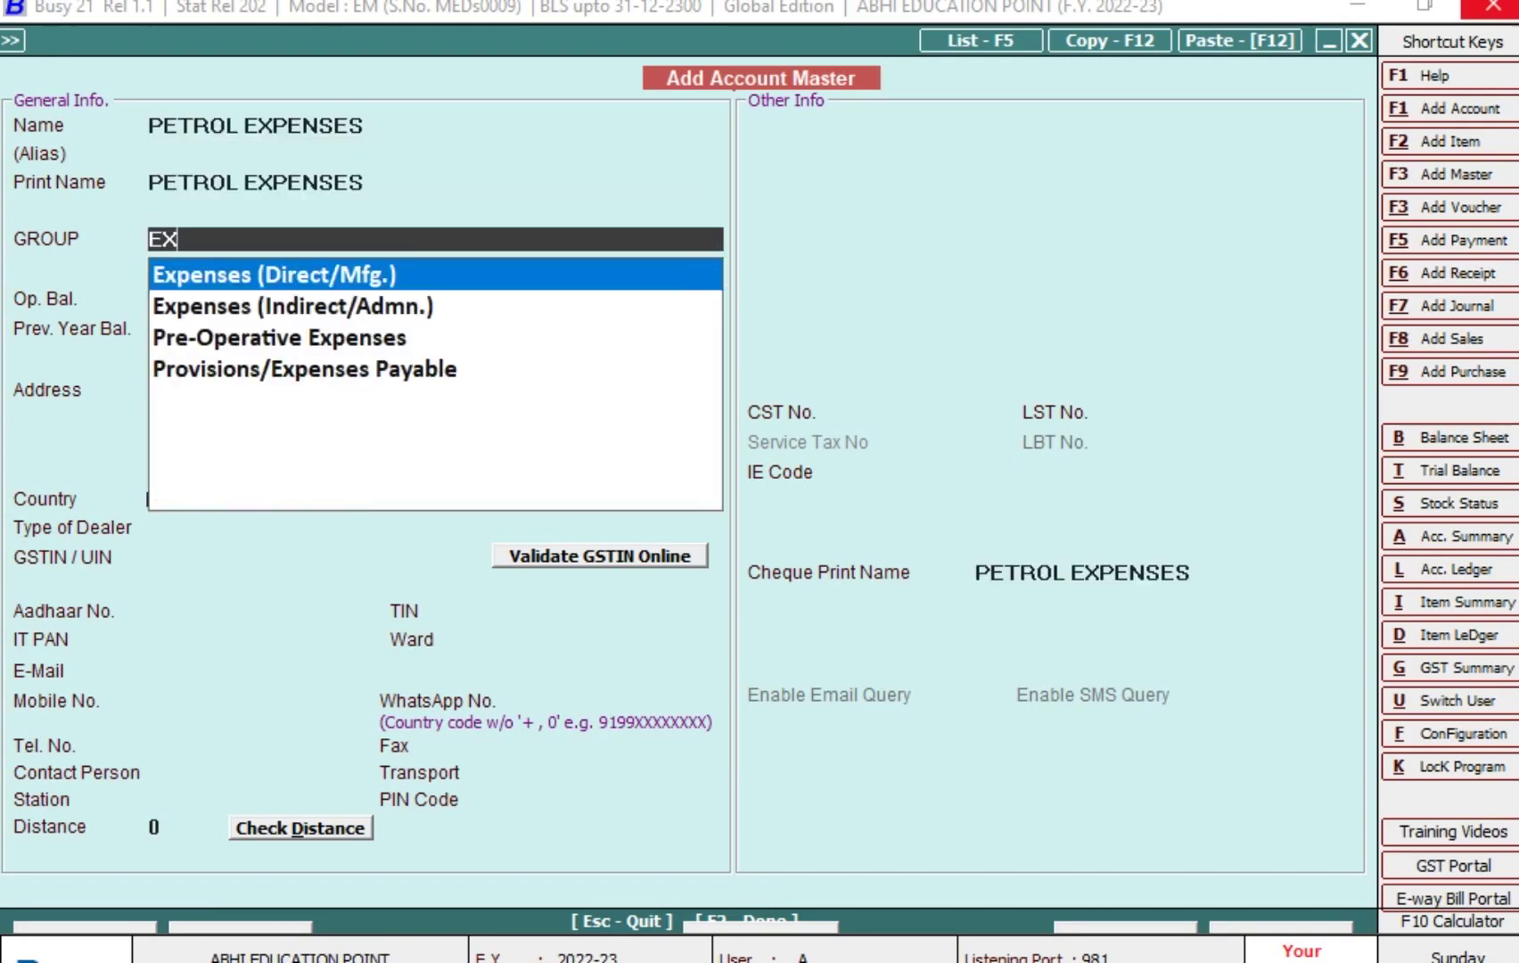
pyautogui.press('Down')
pyautogui.press('Return')
# Keep the PETROL EXPENSES opening balances and GST type GST Applicable, and save the account master
pyautogui.press('Return')
pyautogui.press('Return')
pyautogui.press('Return')
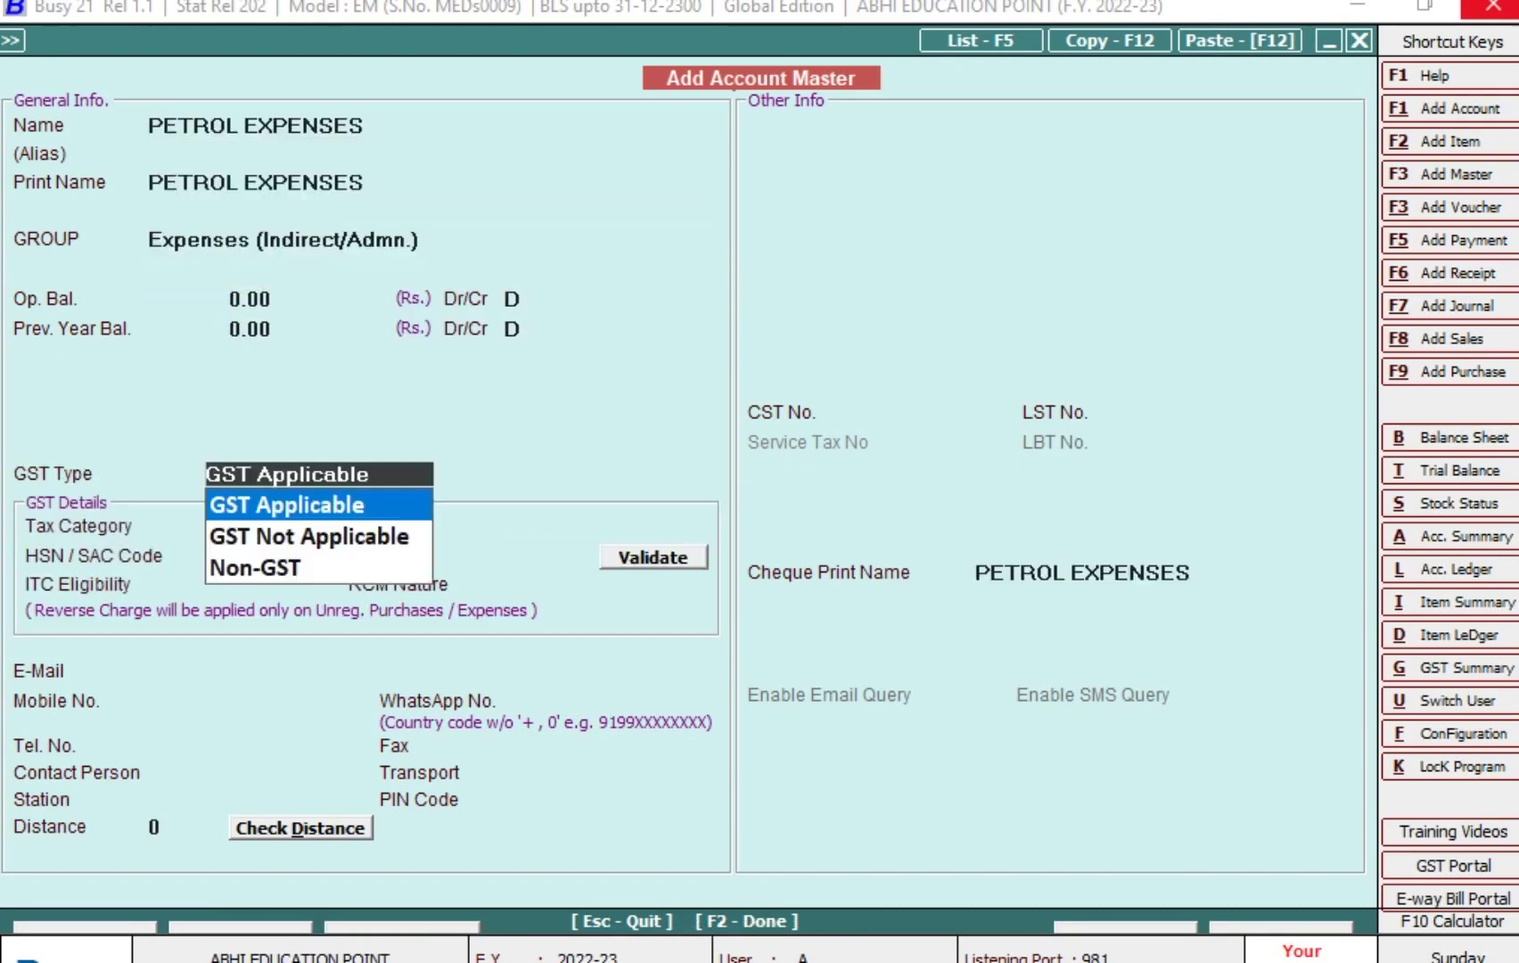
pyautogui.press('F2')
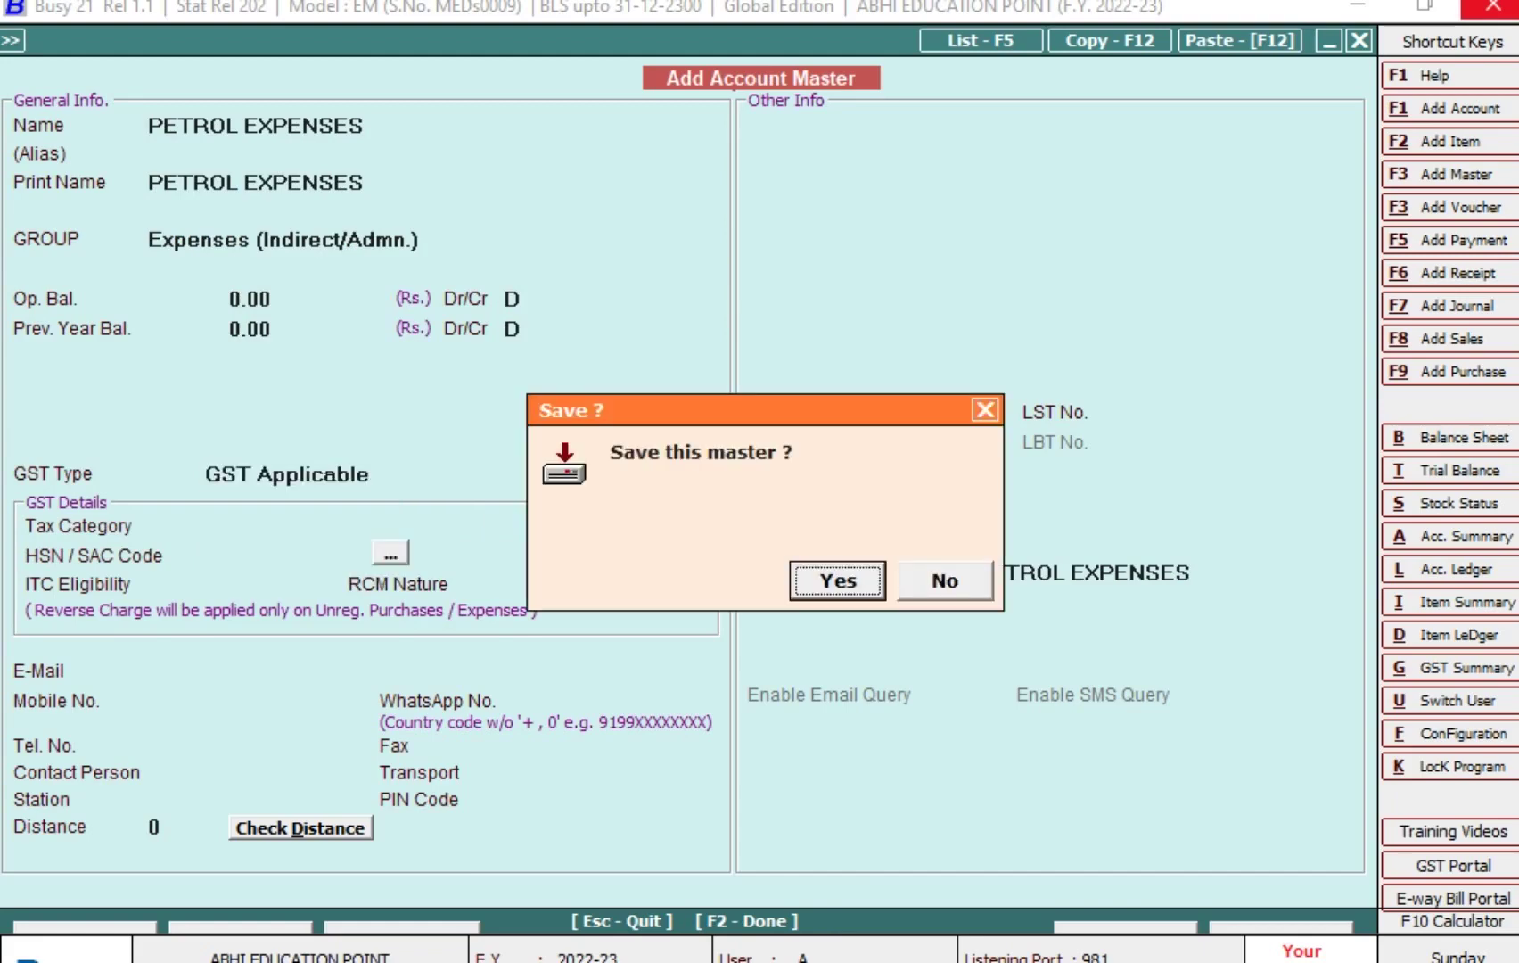
pyautogui.press('Return')
# Choose PETROL EXPENSES as the voucher's debit account and enter a debit amount of Rs. 200
pyautogui.write('P')
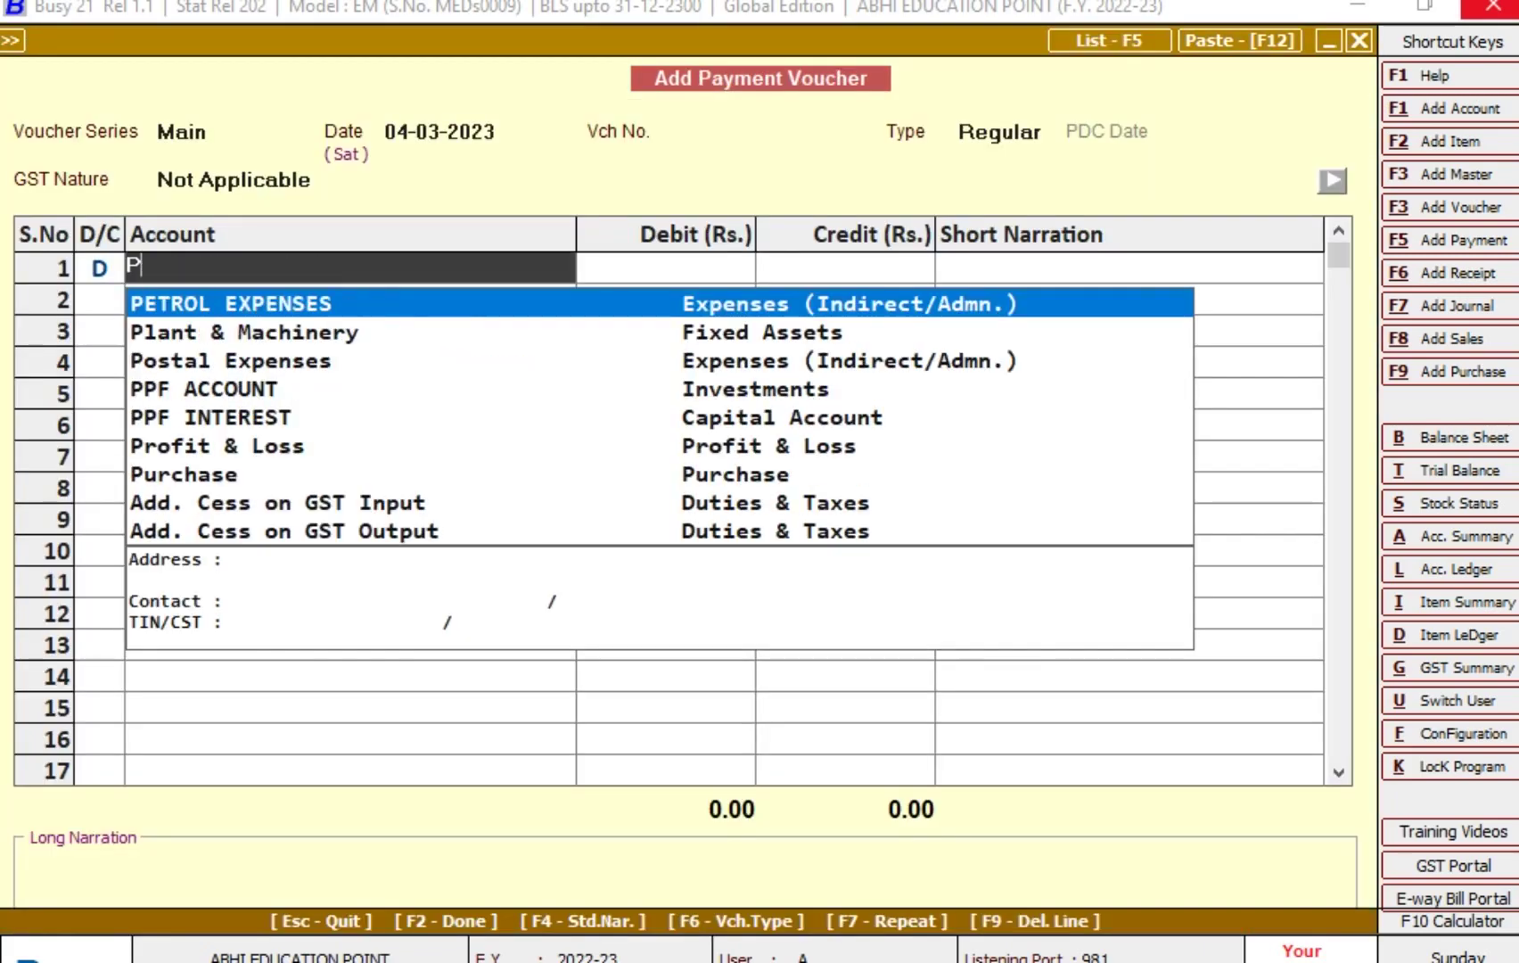
pyautogui.write('ET')
pyautogui.press('Return')
pyautogui.write('200')
pyautogui.press('Return')
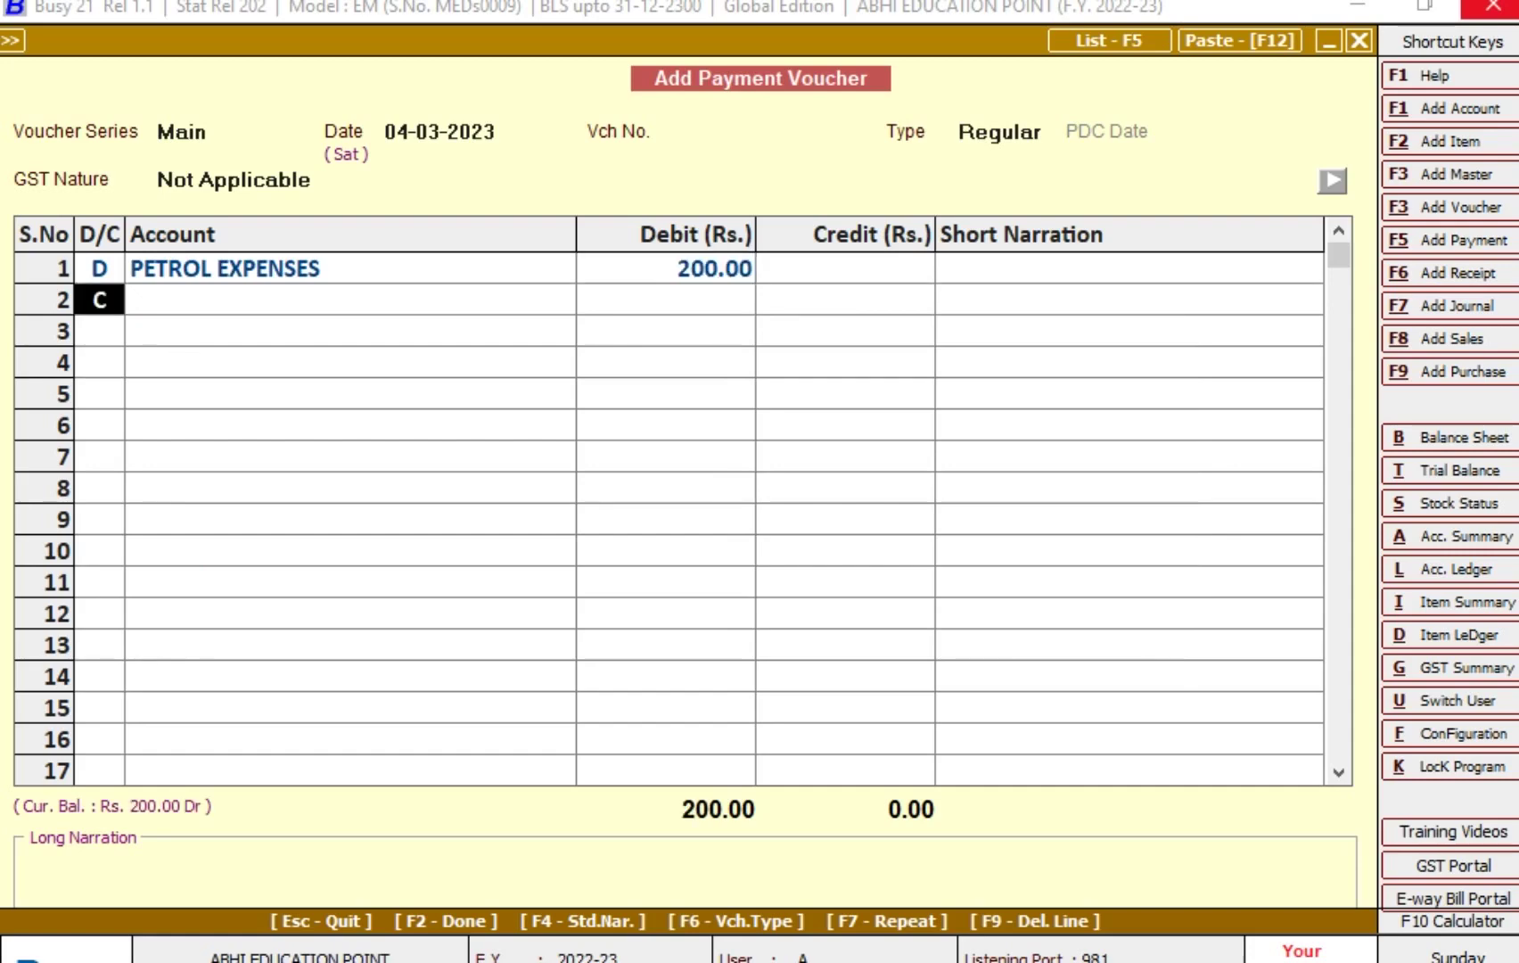
# Credit PETTY CASH with Rs. 200 and save the petrol expenses payment voucher without a narration
pyautogui.press('Return')
pyautogui.press('Return')
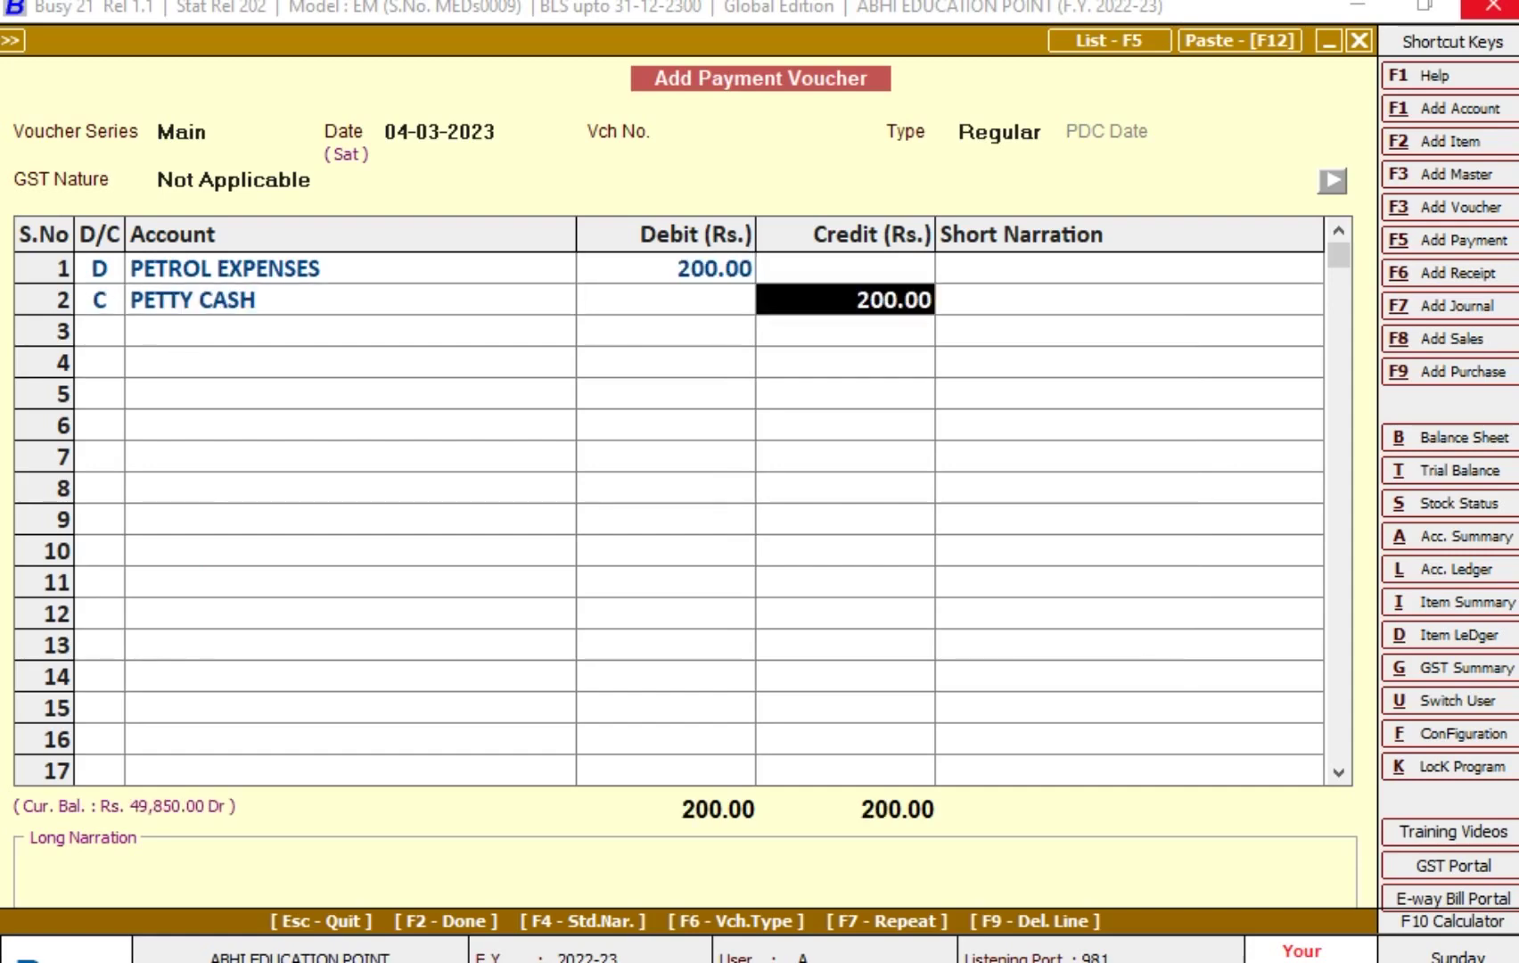
pyautogui.press('Return')
pyautogui.press('Return')
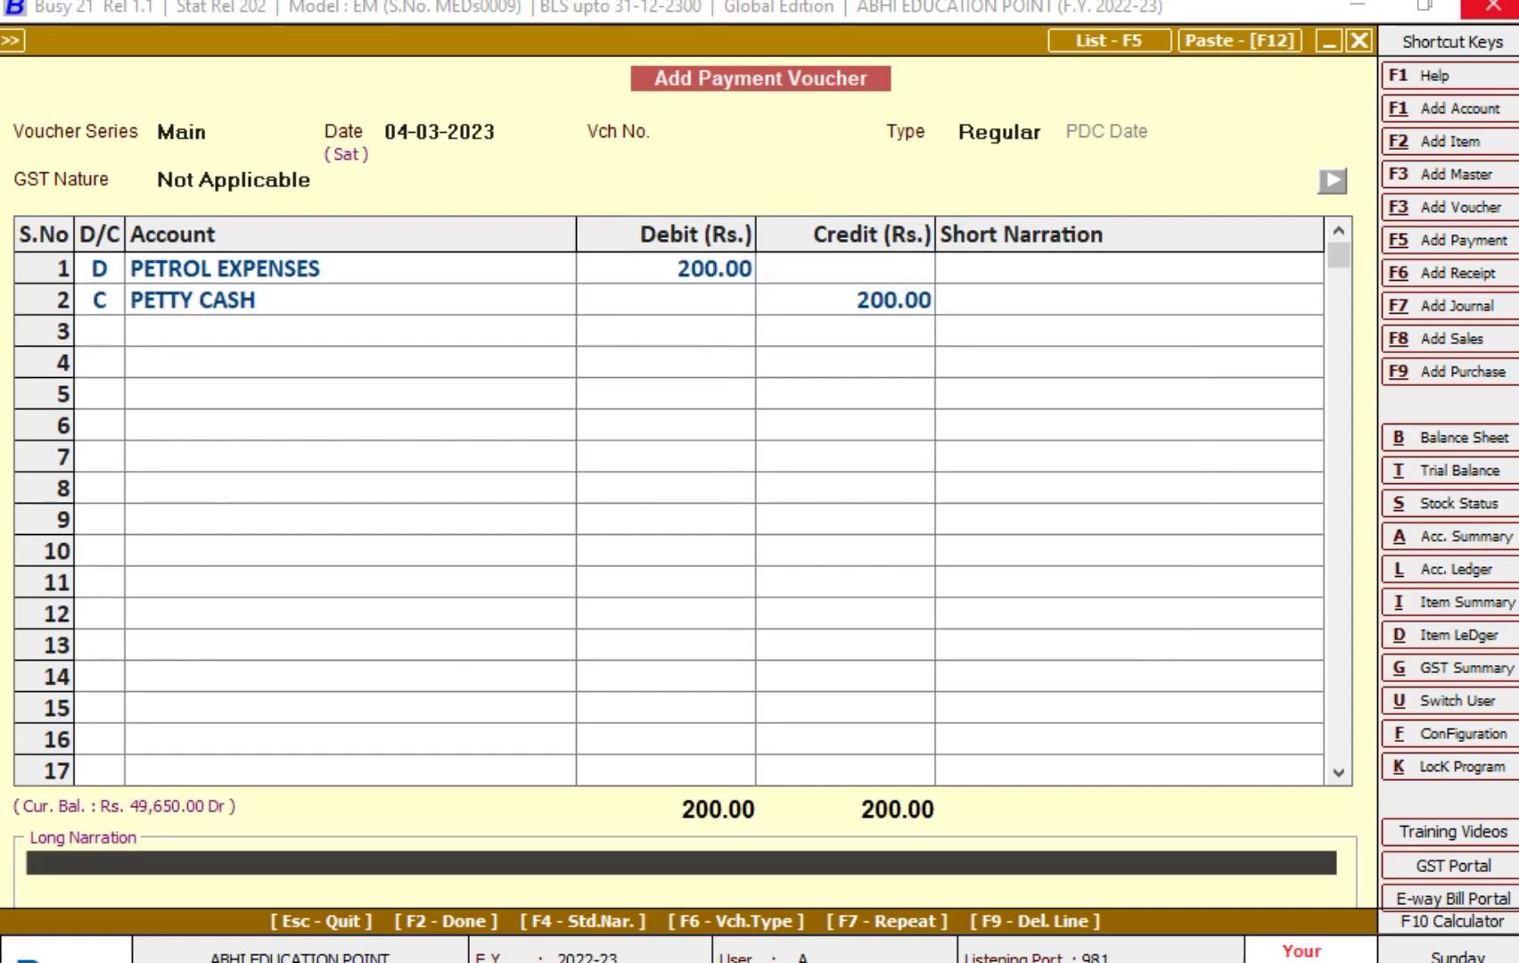
pyautogui.press('Return')
pyautogui.press('Return')
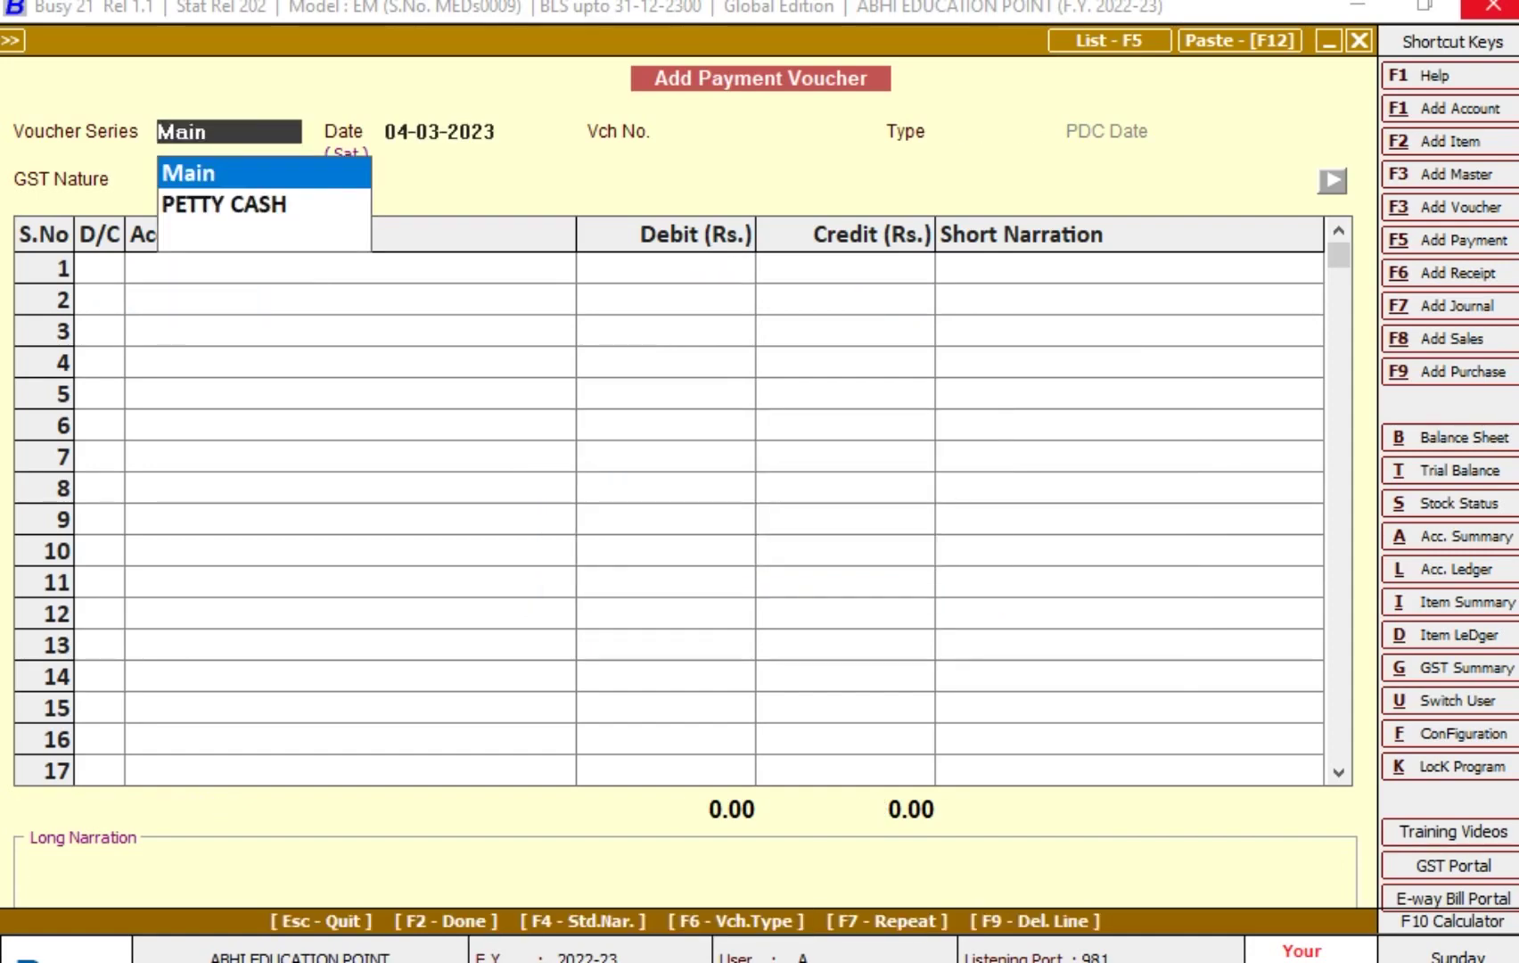
# Start a new account master named MISCELLANEOUS EXPENSES, with no alias and the same print name
pyautogui.press('BackSpace')
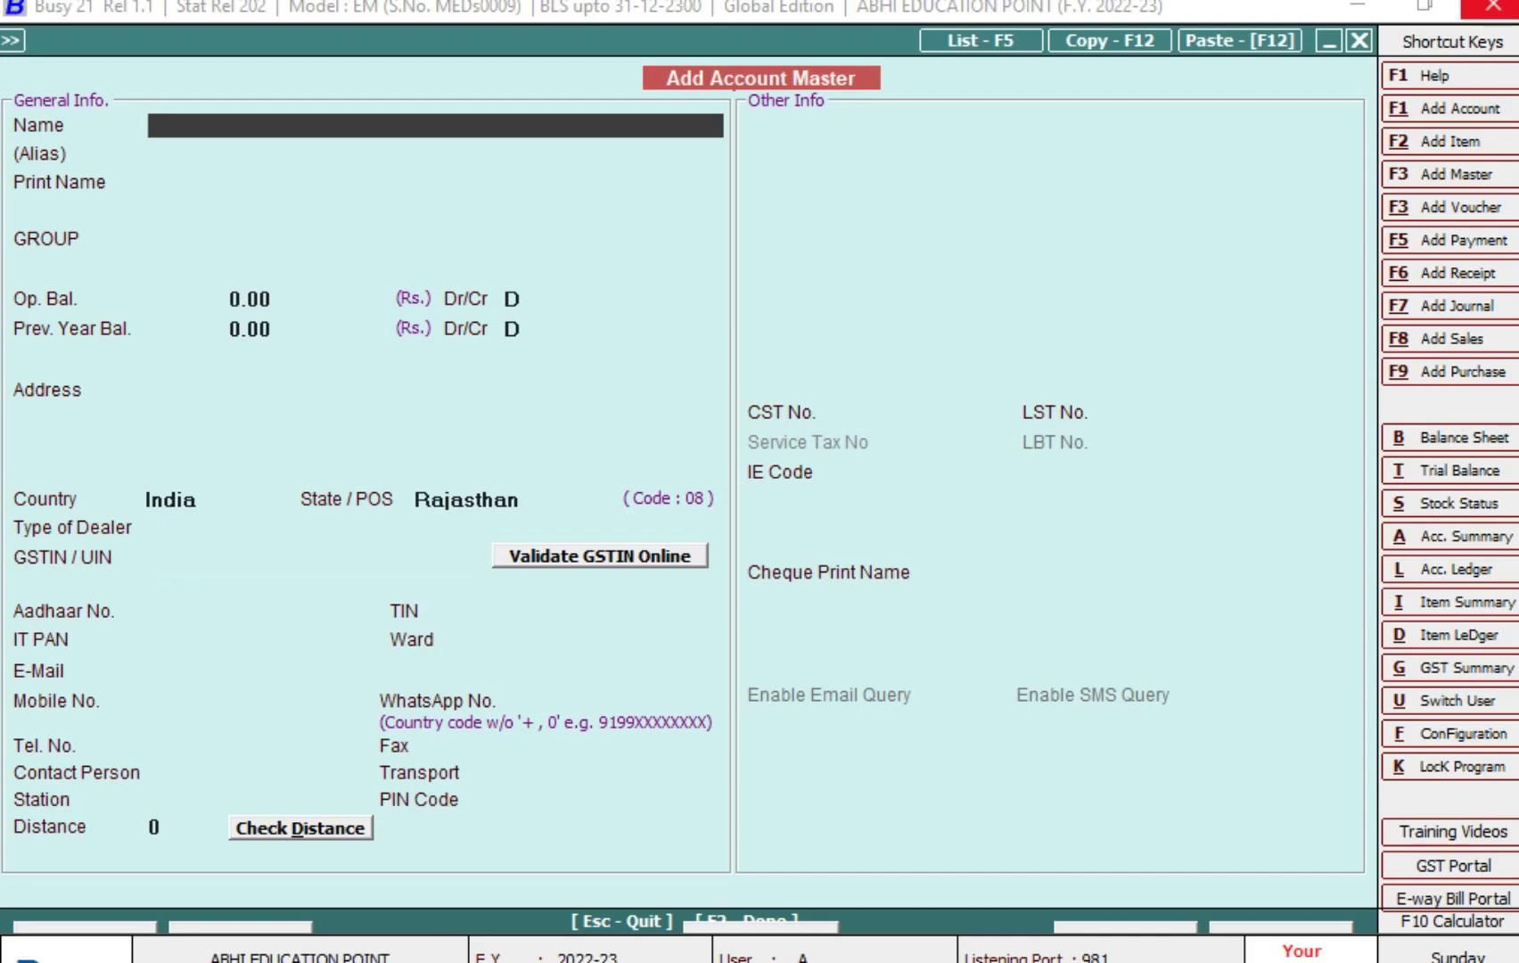
pyautogui.write('MISCELL')
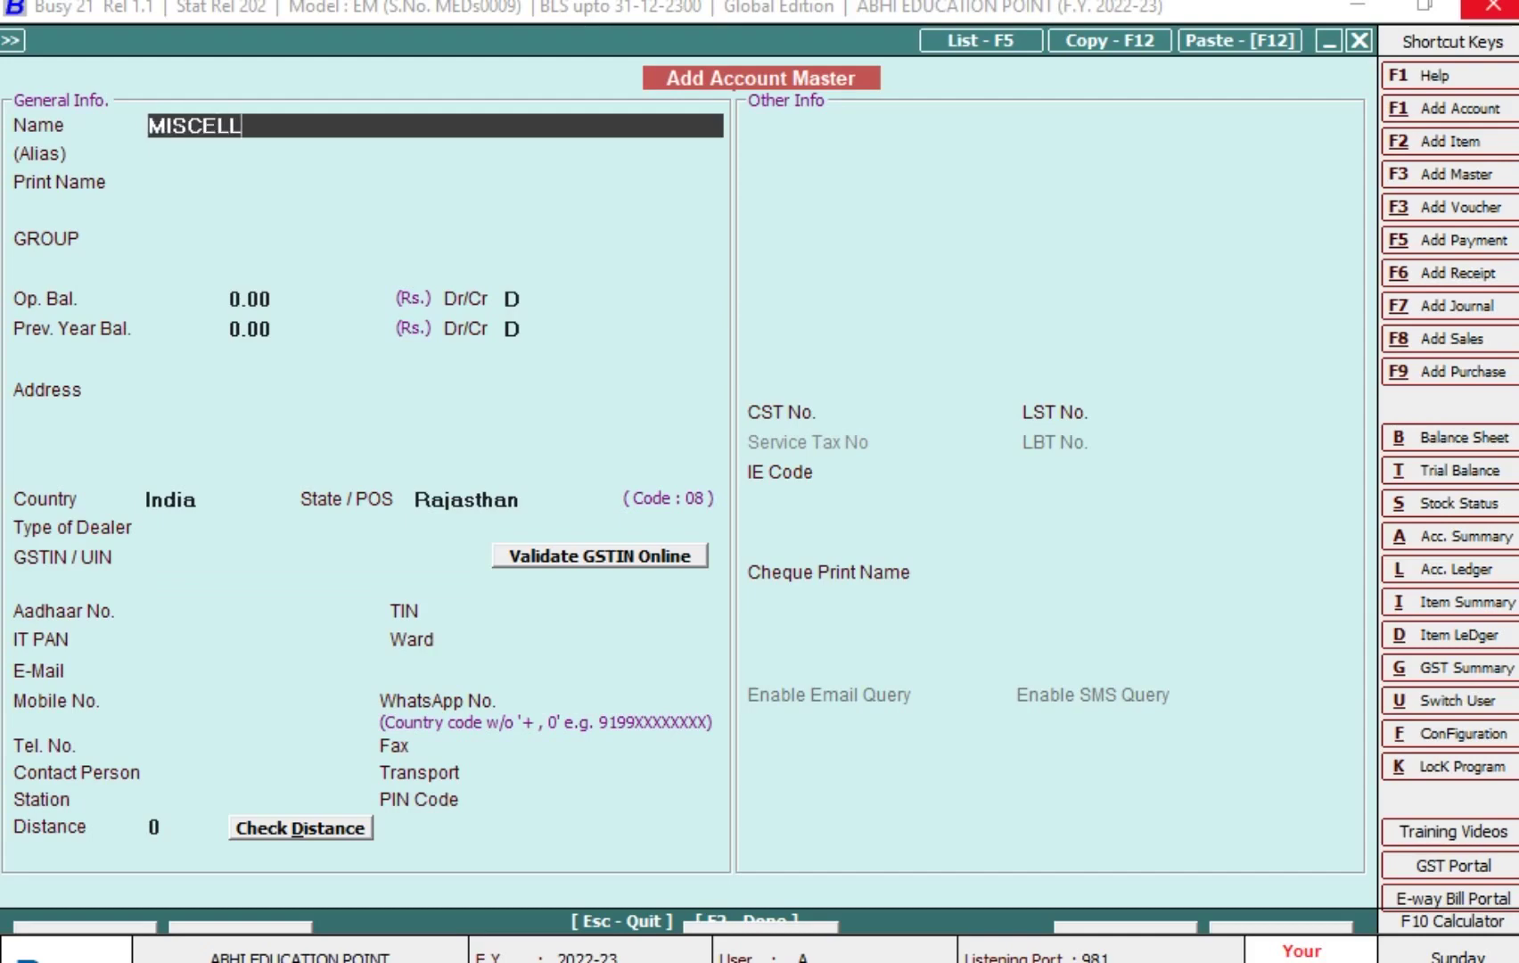
pyautogui.write('A')
pyautogui.write('NEOU')
pyautogui.write('EX')
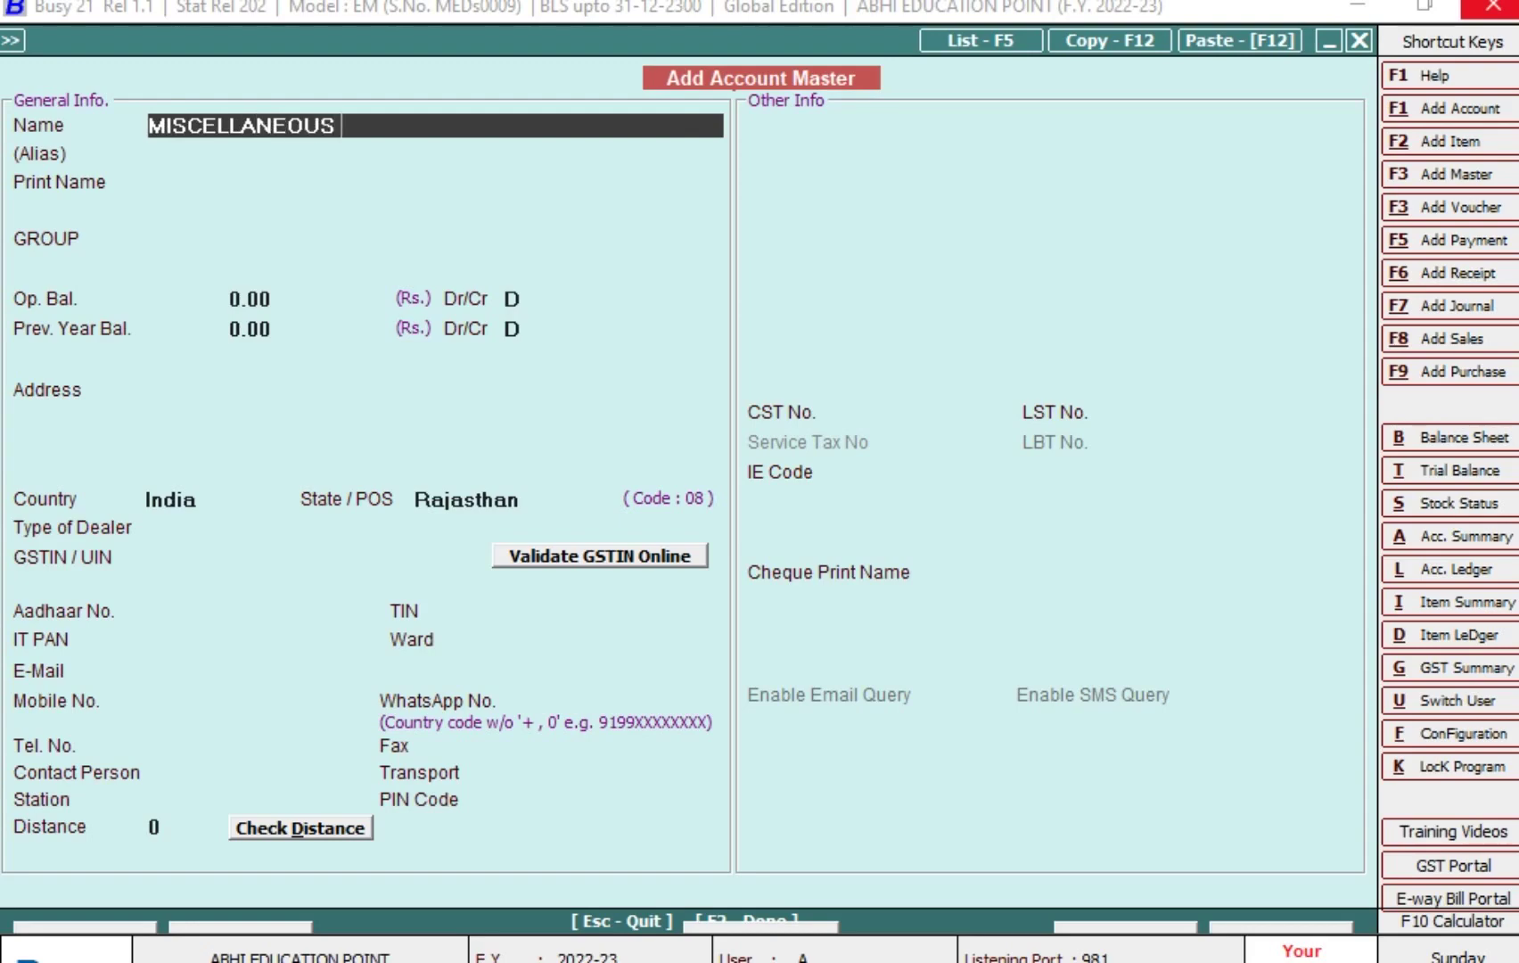
pyautogui.write('PENSES')
pyautogui.press('Return')
pyautogui.press('Return')
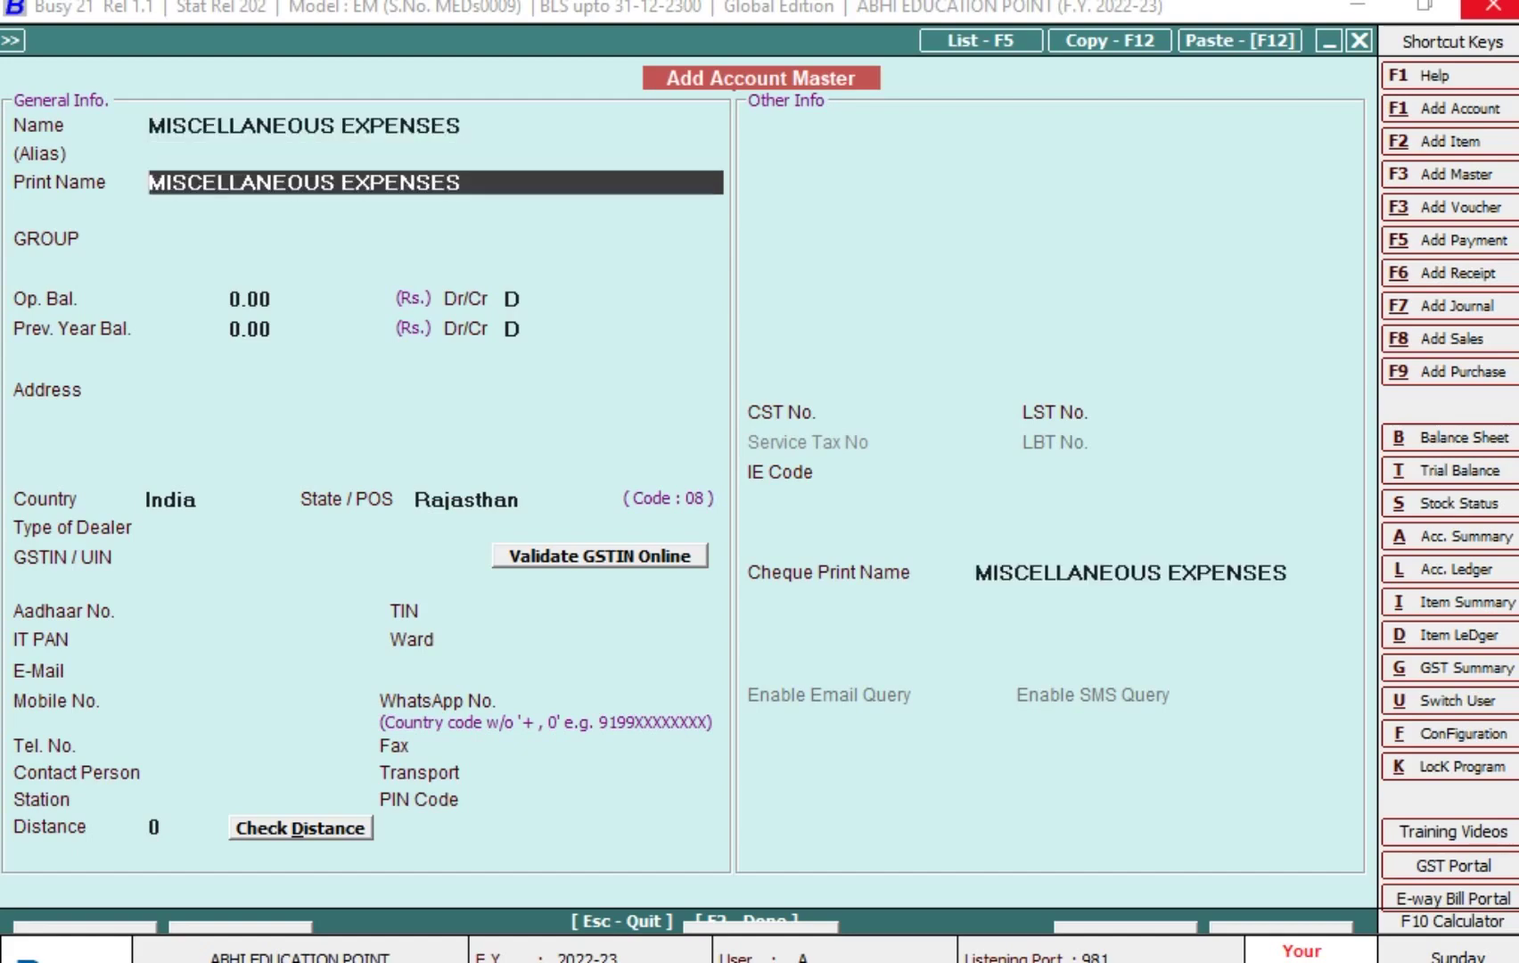
pyautogui.press('Return')
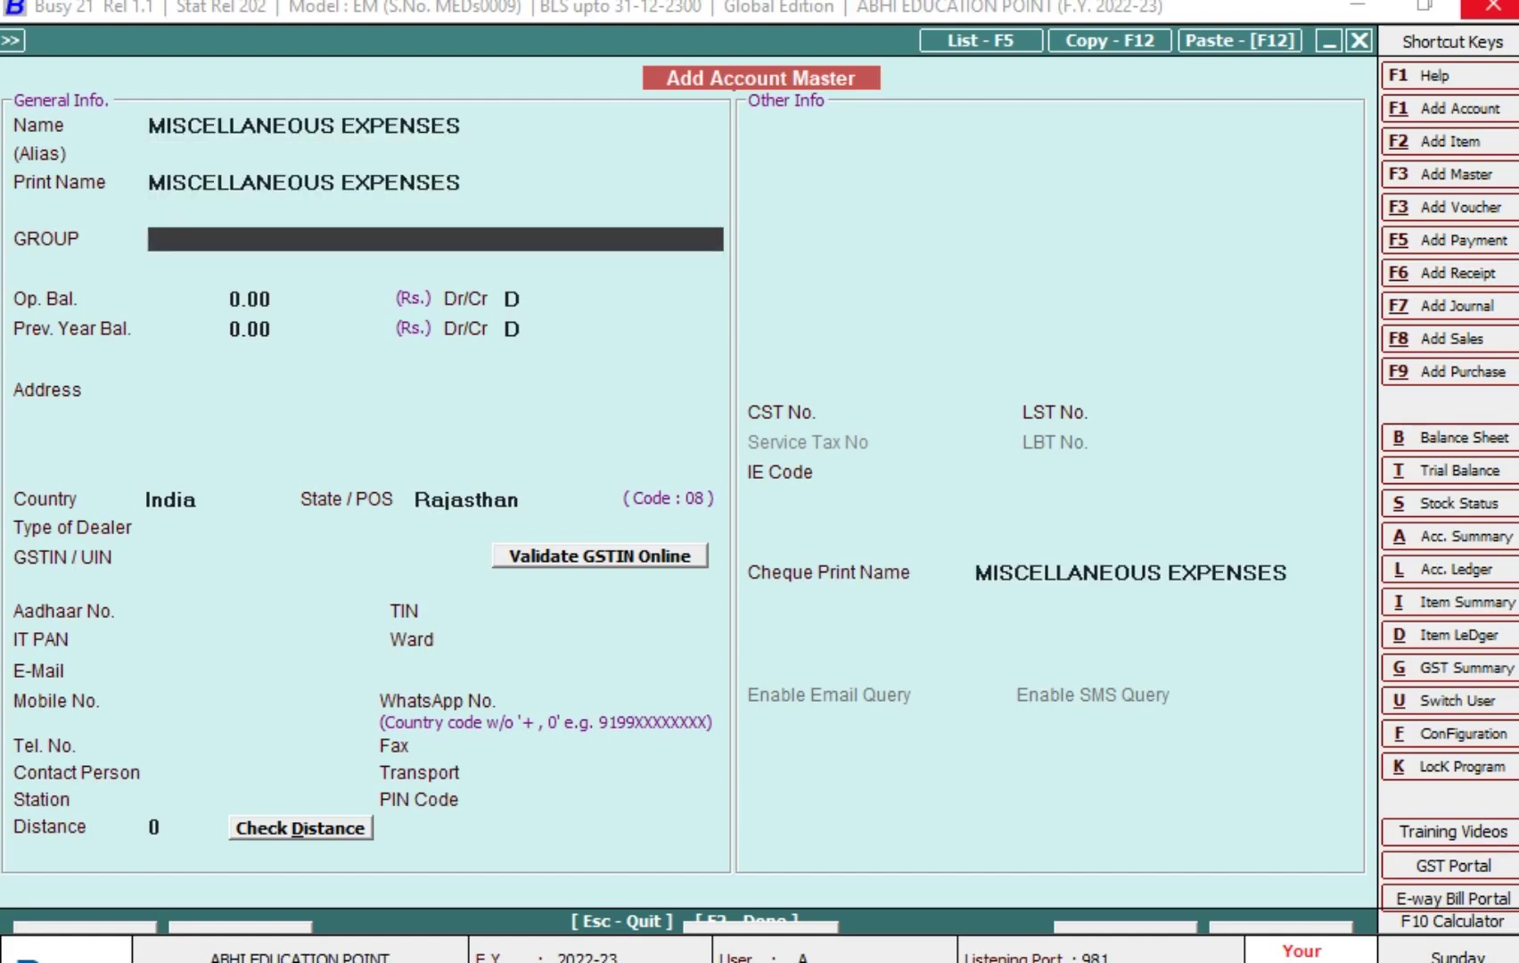
# Assign the account to the group Expenses (Indirect/Admn.), keep GST type GST Applicable, and save the account master
pyautogui.write('EX')
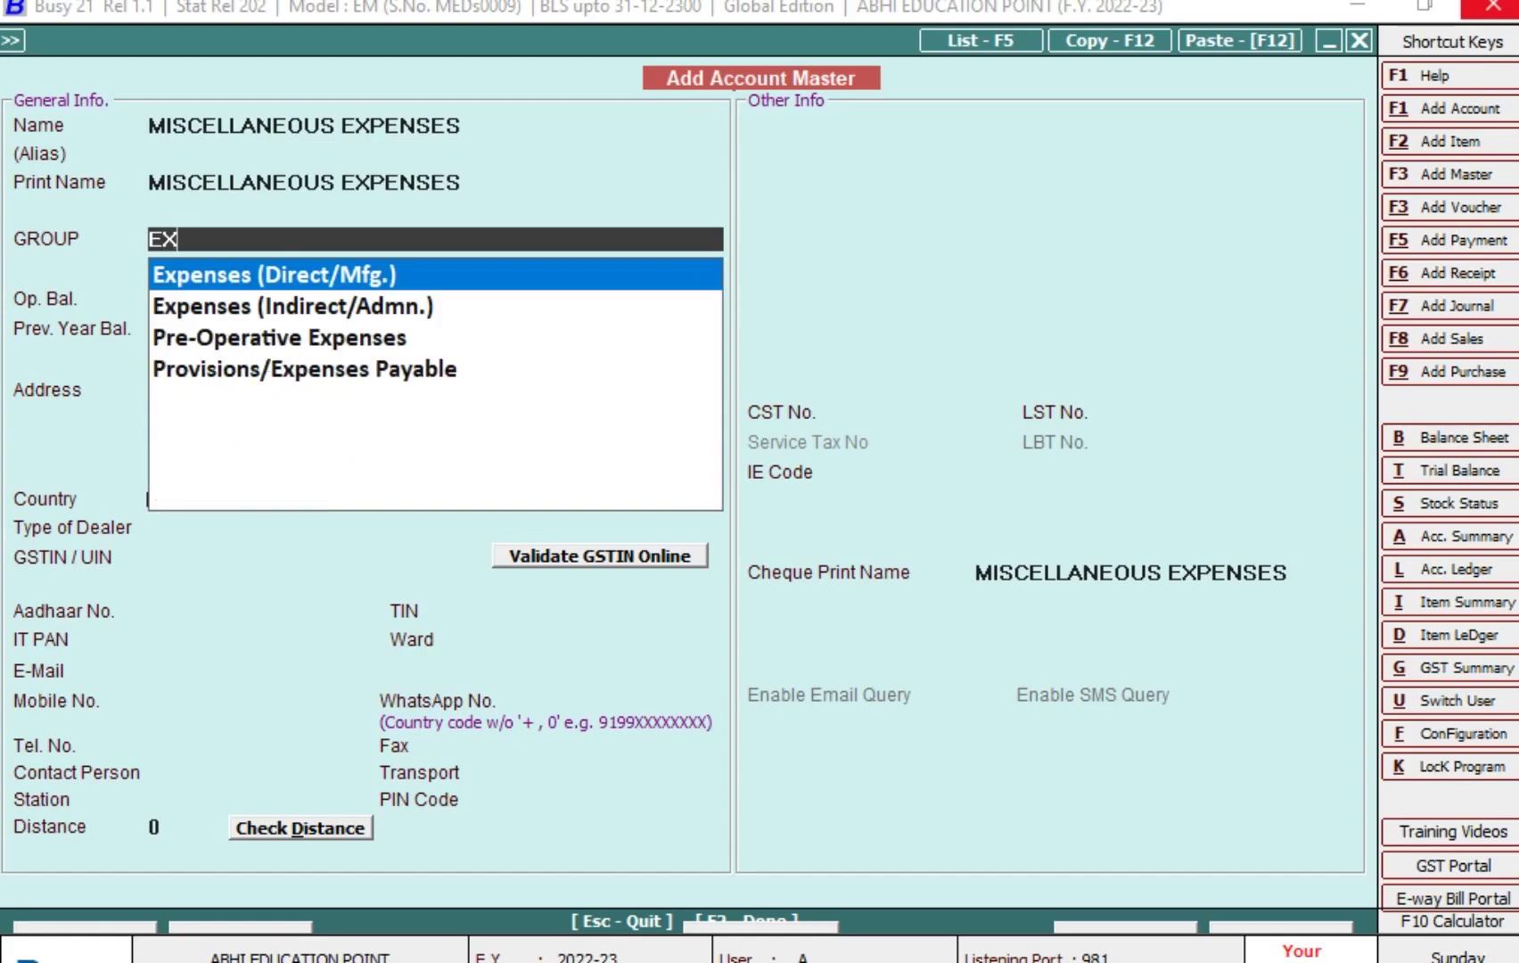
pyautogui.press('Down')
pyautogui.press('Return')
pyautogui.press('Return')
pyautogui.press('Return')
pyautogui.press('Return')
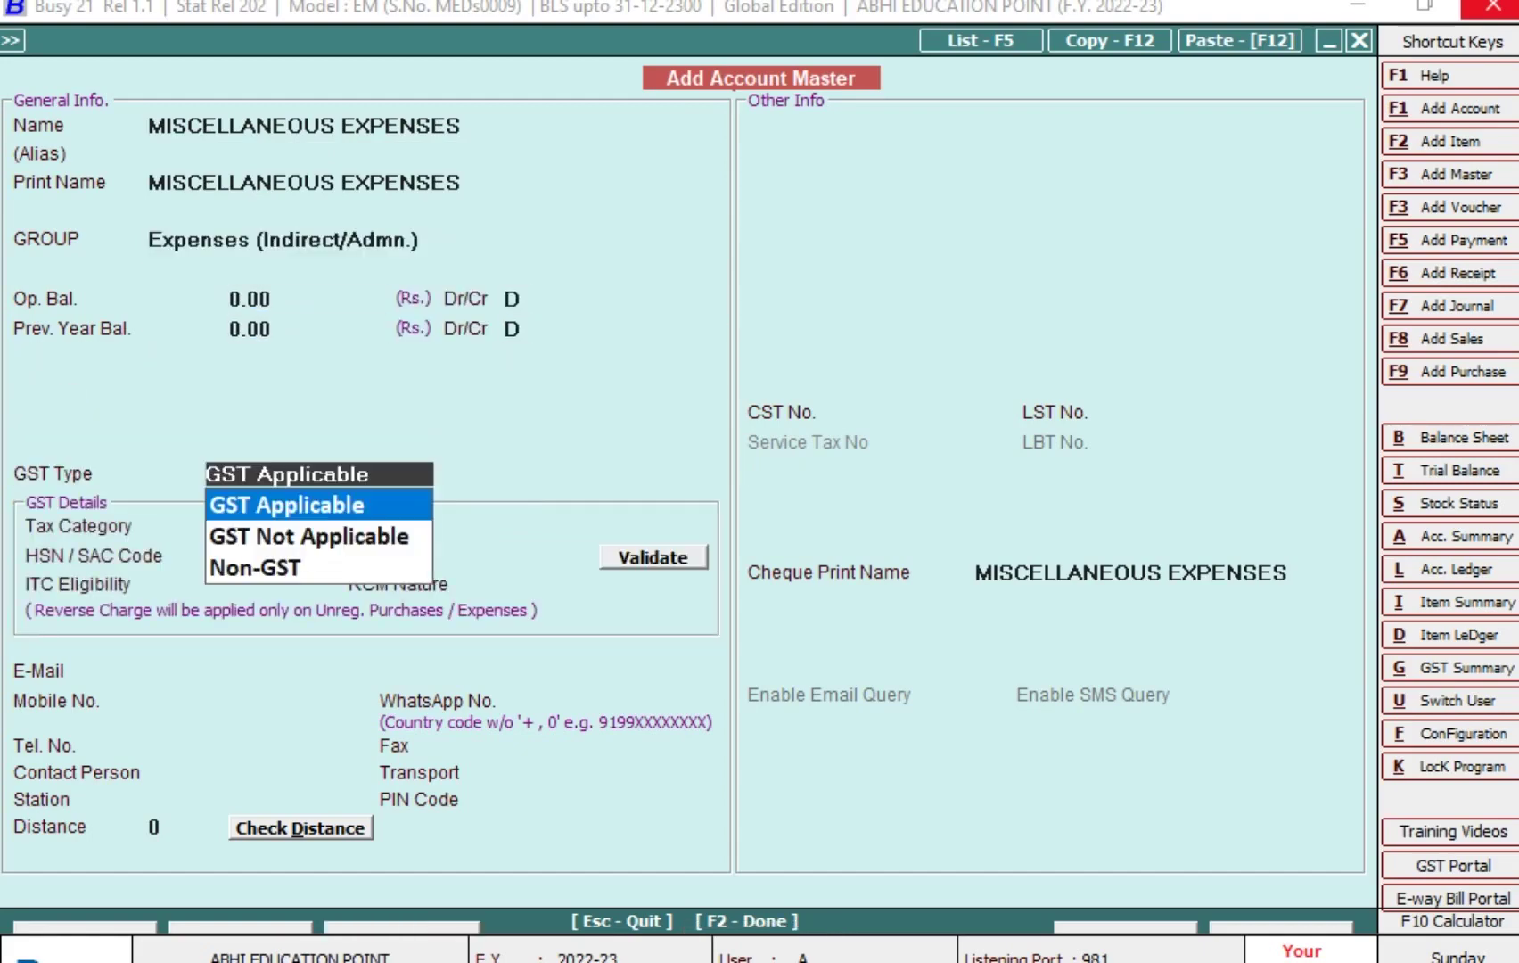
pyautogui.press('F2')
pyautogui.press('Return')
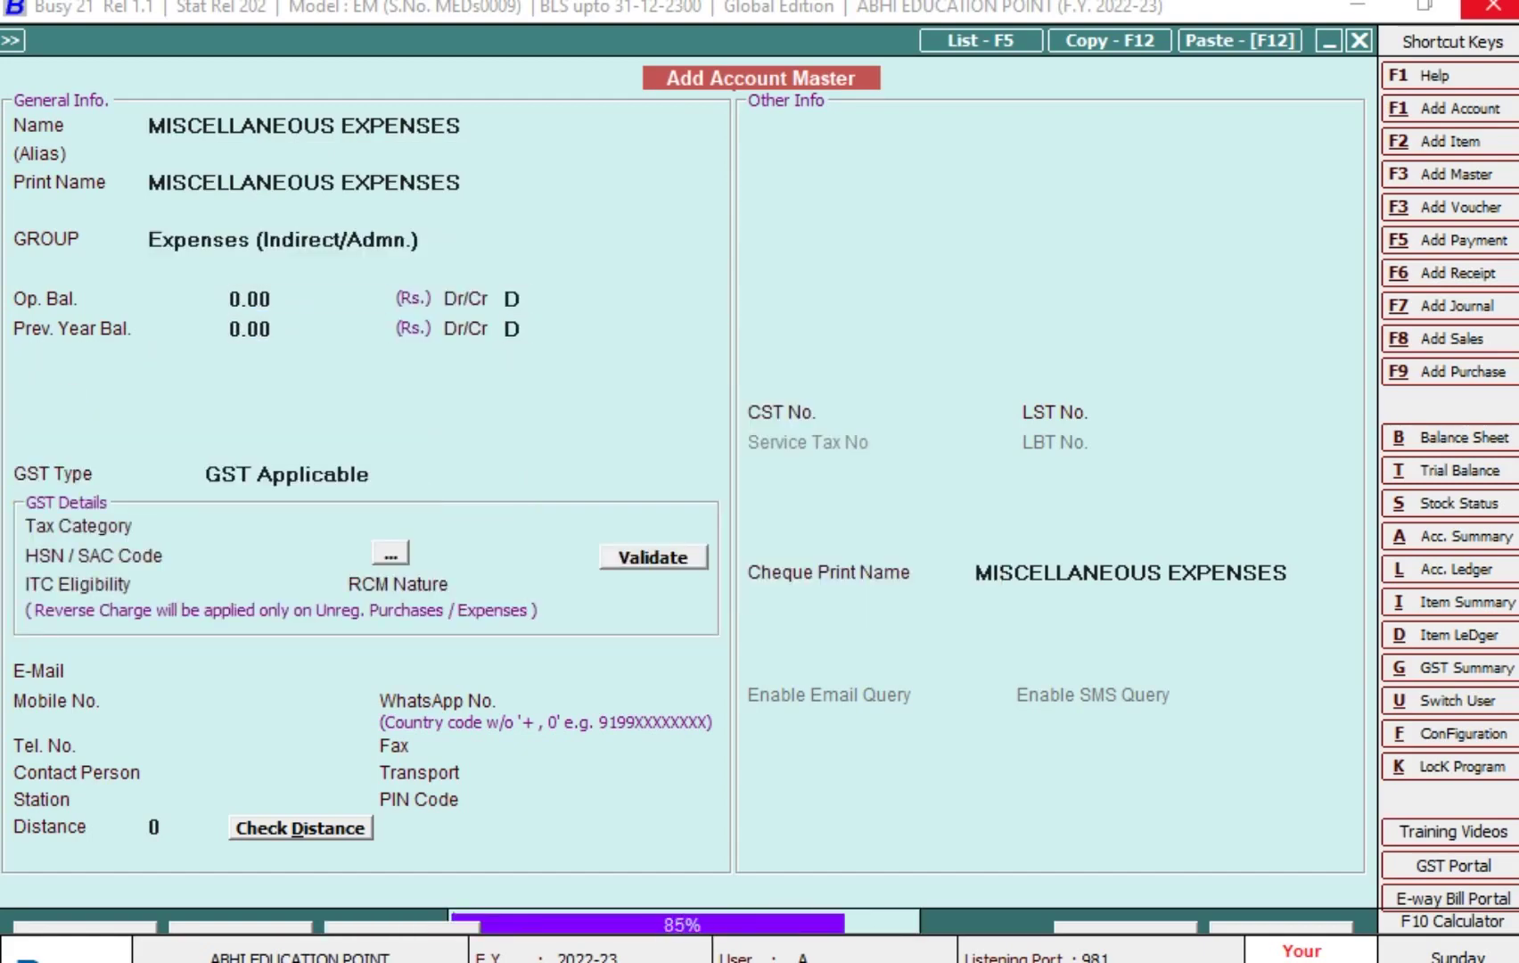
# Start a payment voucher in the Main series dated 06-03-2023, with type Regular and a debit first line
pyautogui.press('F5')
pyautogui.press('Return')
pyautogui.write('06')
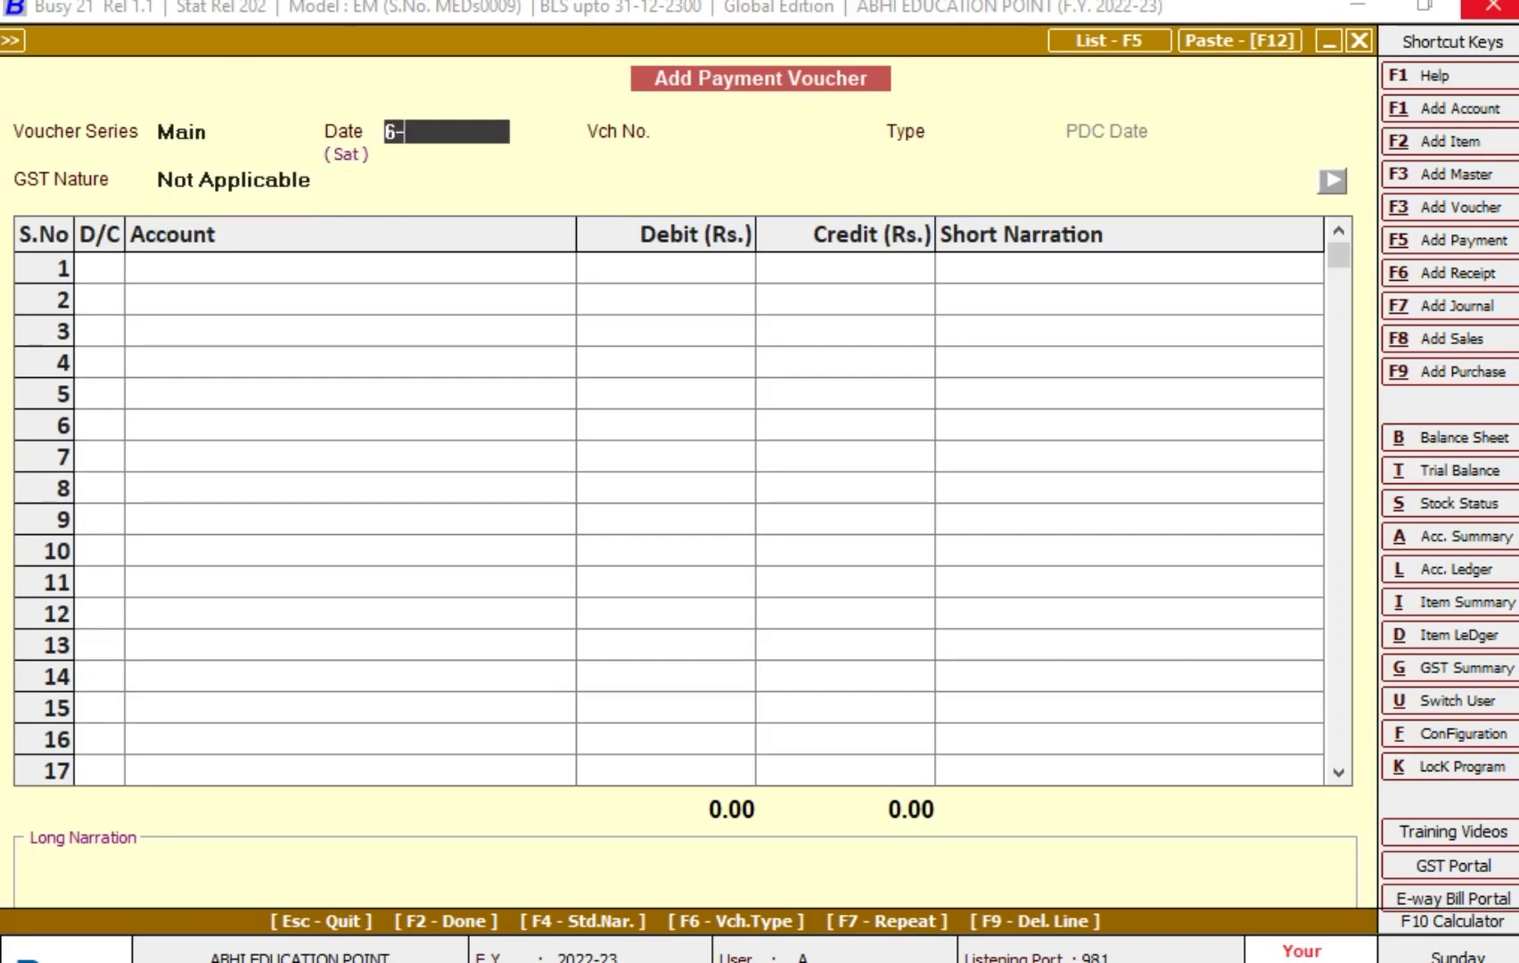
pyautogui.press('Return')
pyautogui.press('Return')
pyautogui.press('Return')
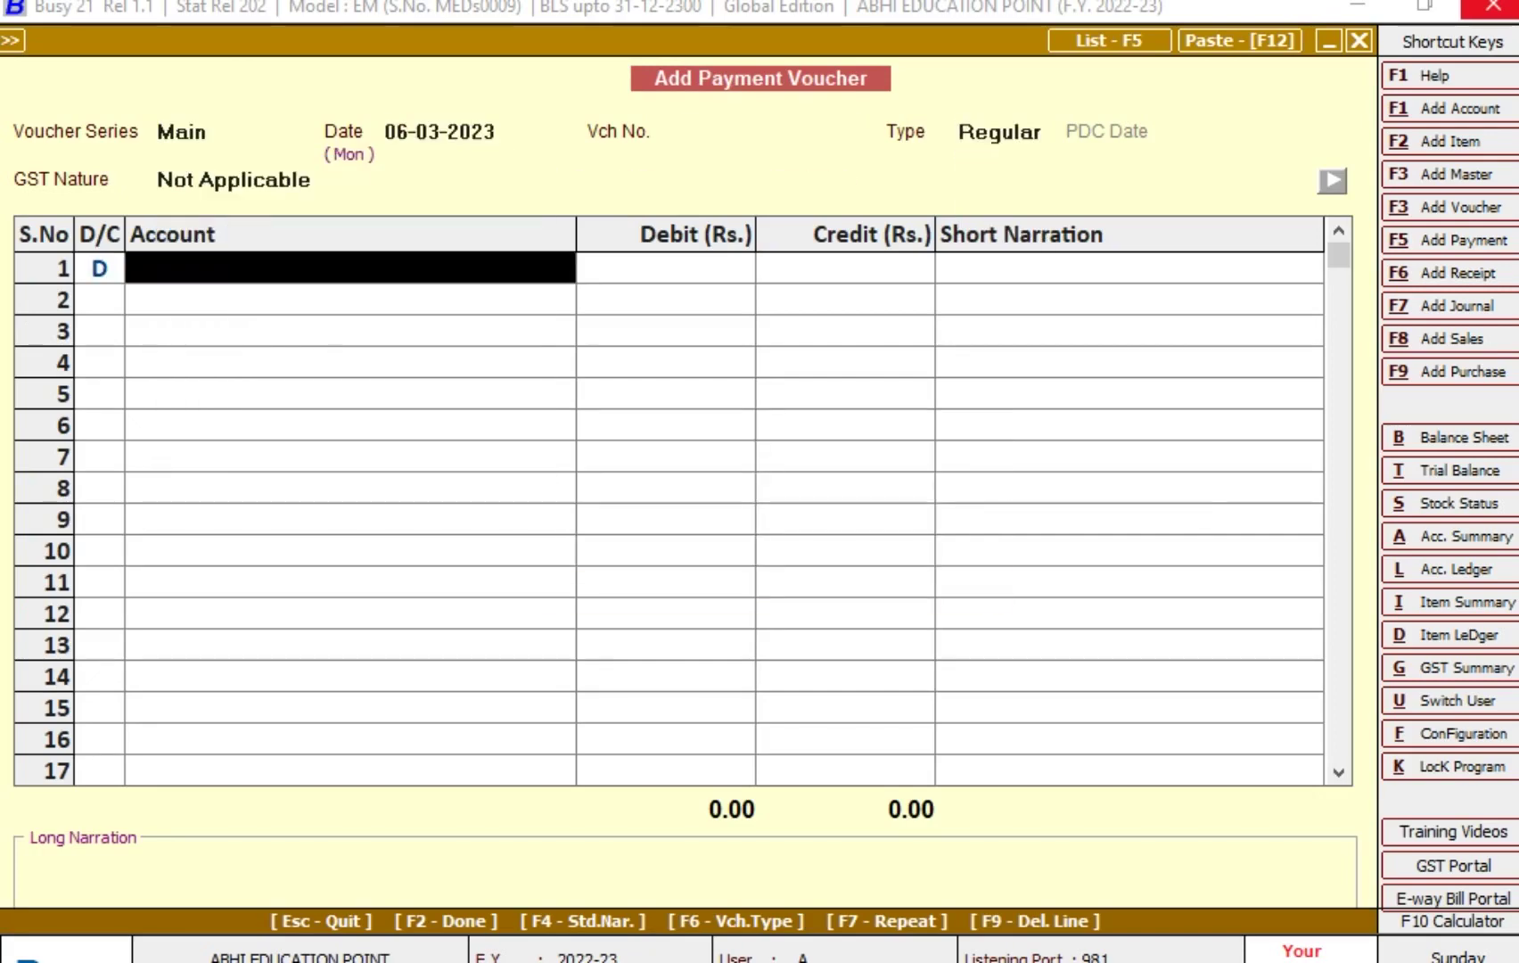
# Choose MISCELLANEOUS EXPENSES as the voucher's debit account and enter a debit amount of Rs. 300
pyautogui.write('mi')
pyautogui.press('Return')
pyautogui.write('300')
pyautogui.press('Return')
pyautogui.press('Return')
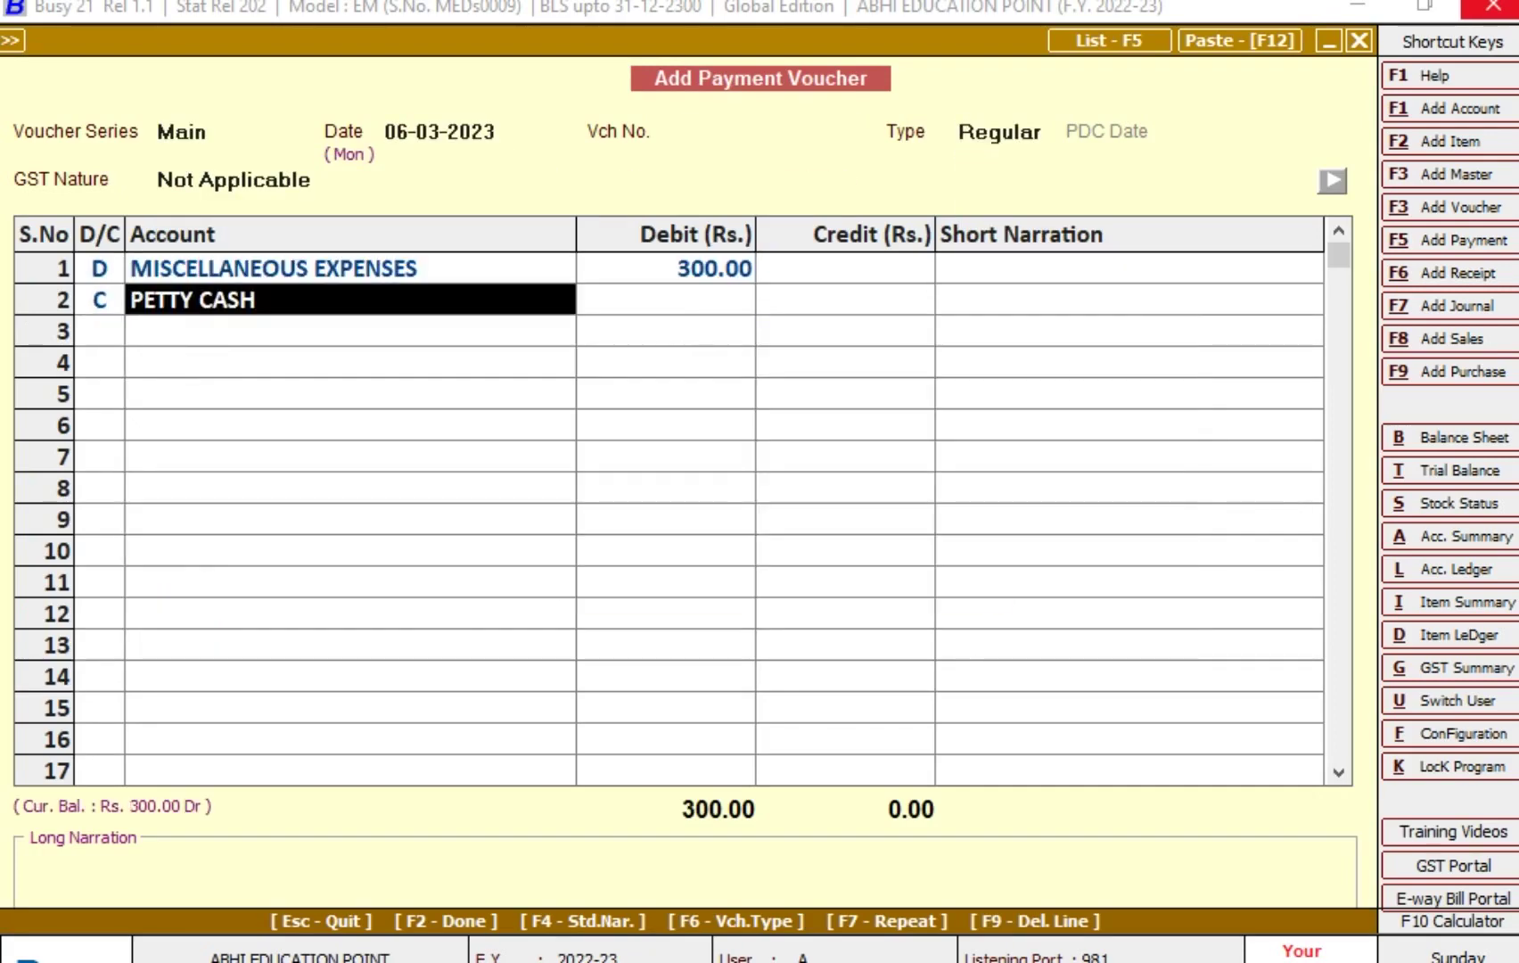
# Credit PETTY CASH with Rs. 300, save the miscellaneous expenses voucher without a narration, and leave payment voucher entry
pyautogui.press('Return')
pyautogui.press('Return')
pyautogui.press('Return')
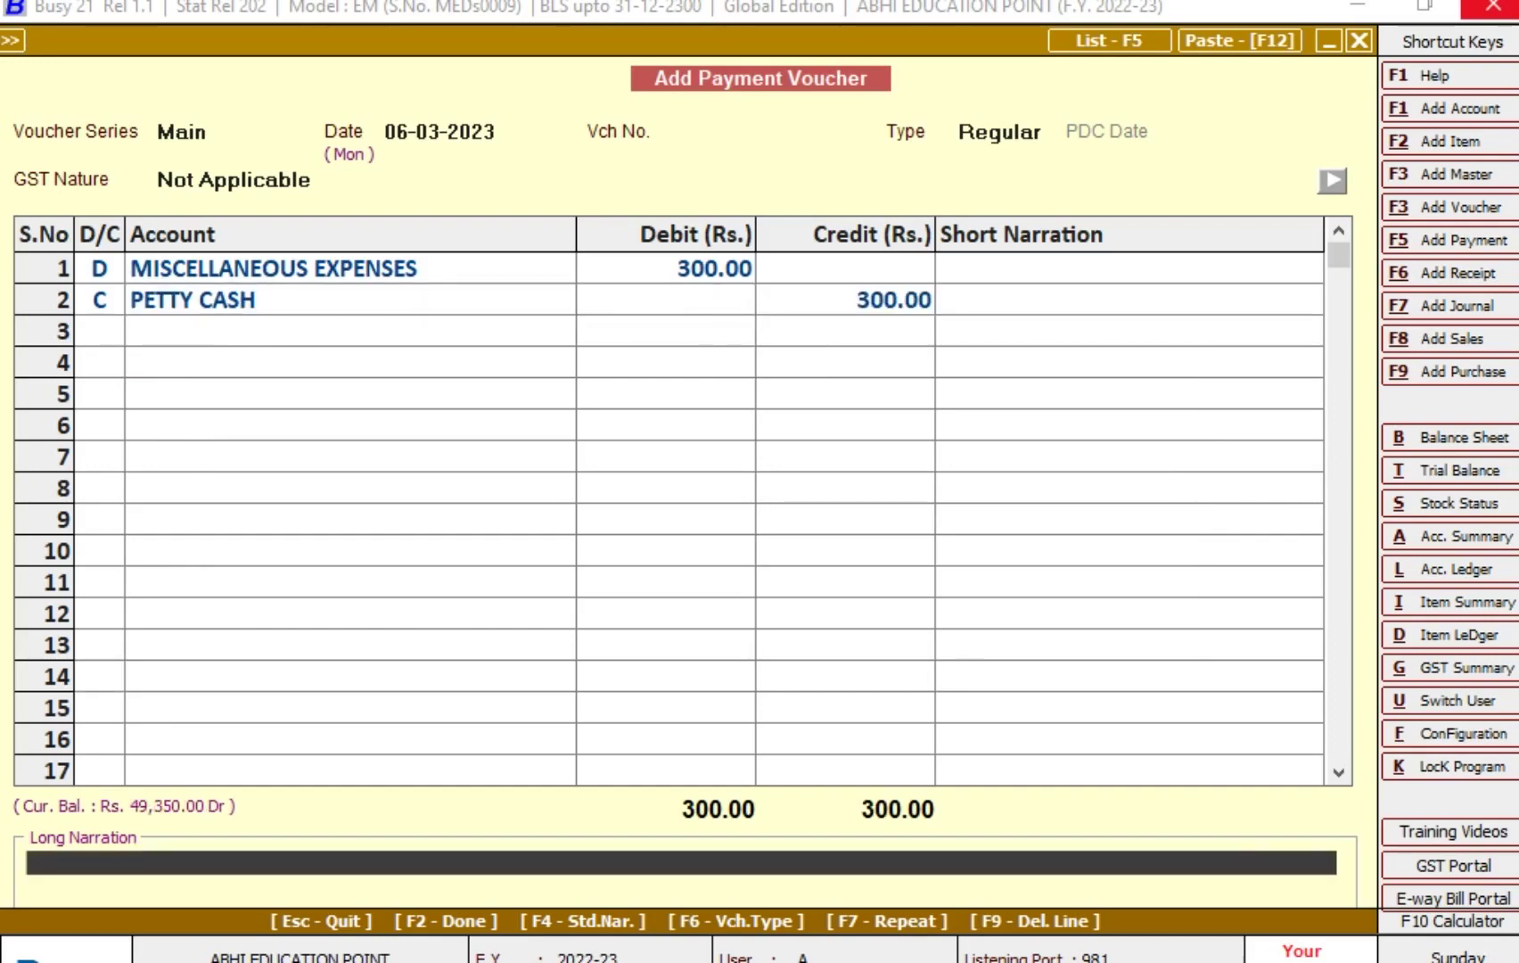
pyautogui.press('Return')
pyautogui.press('Return')
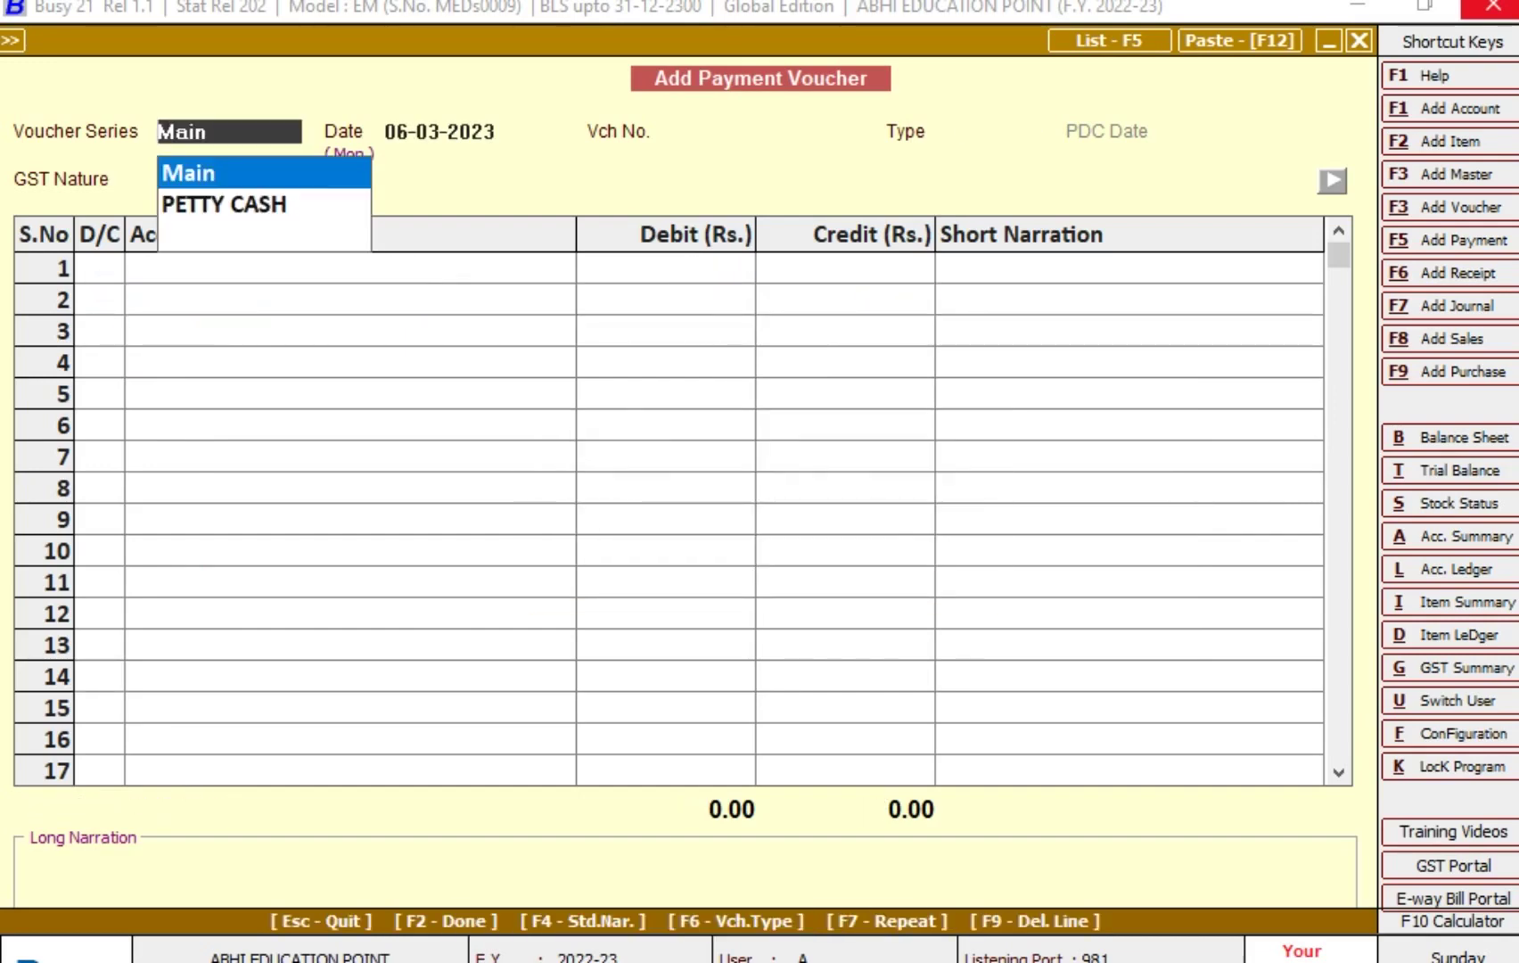
pyautogui.press('Return')
pyautogui.press('Escape')
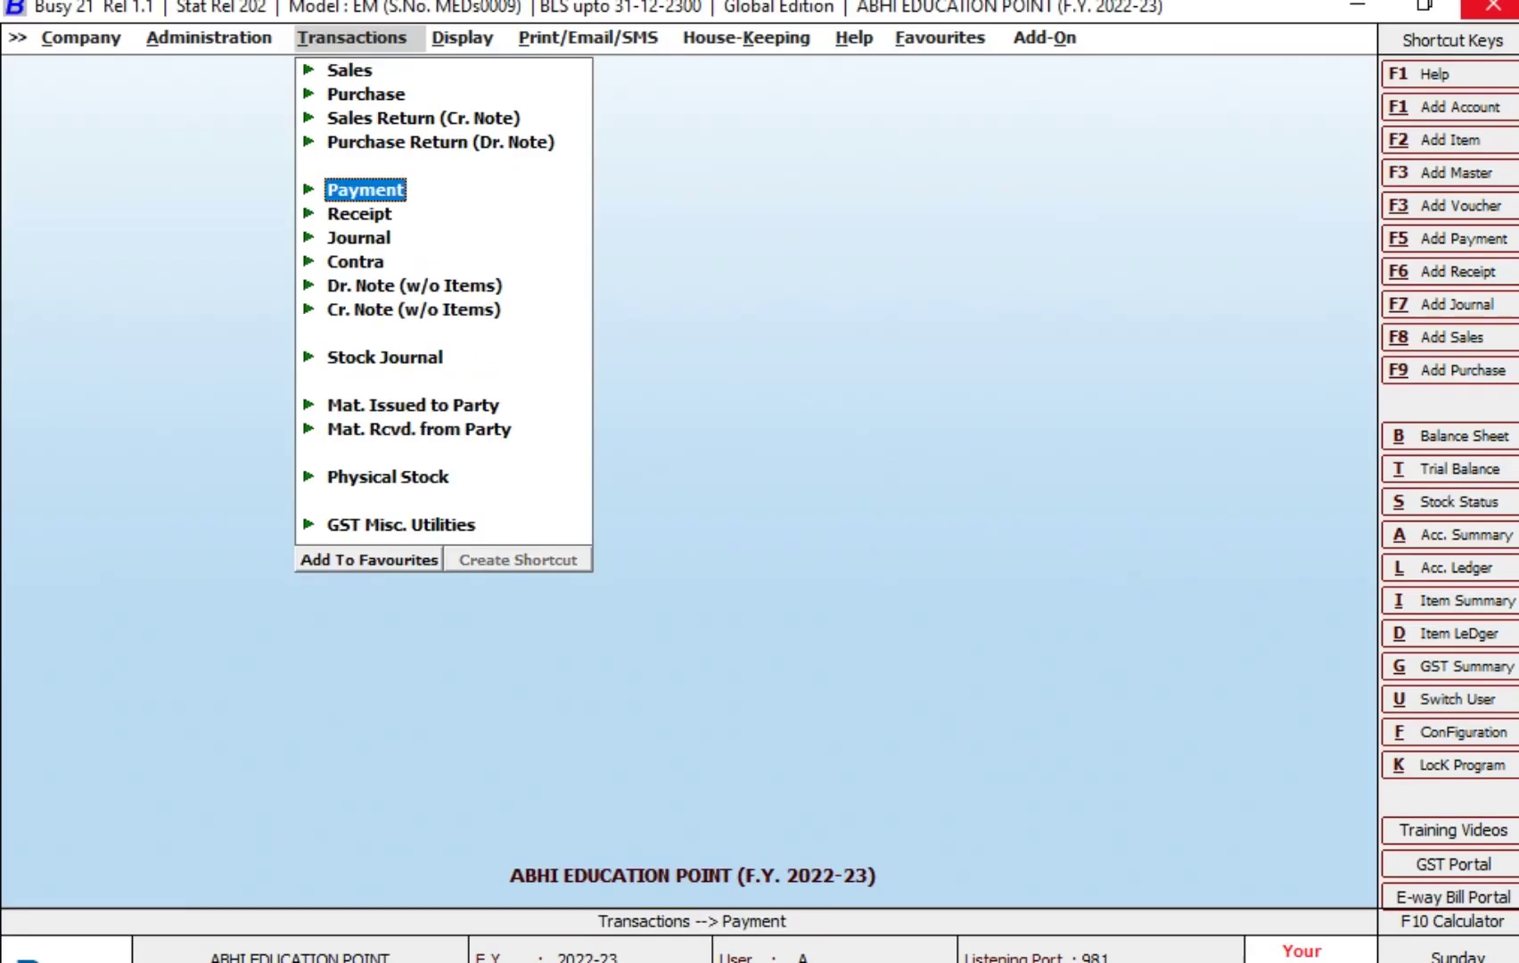
# Open the account ledger for PETTY CASH with the default report options
pyautogui.write('lPE')
pyautogui.press('Down')
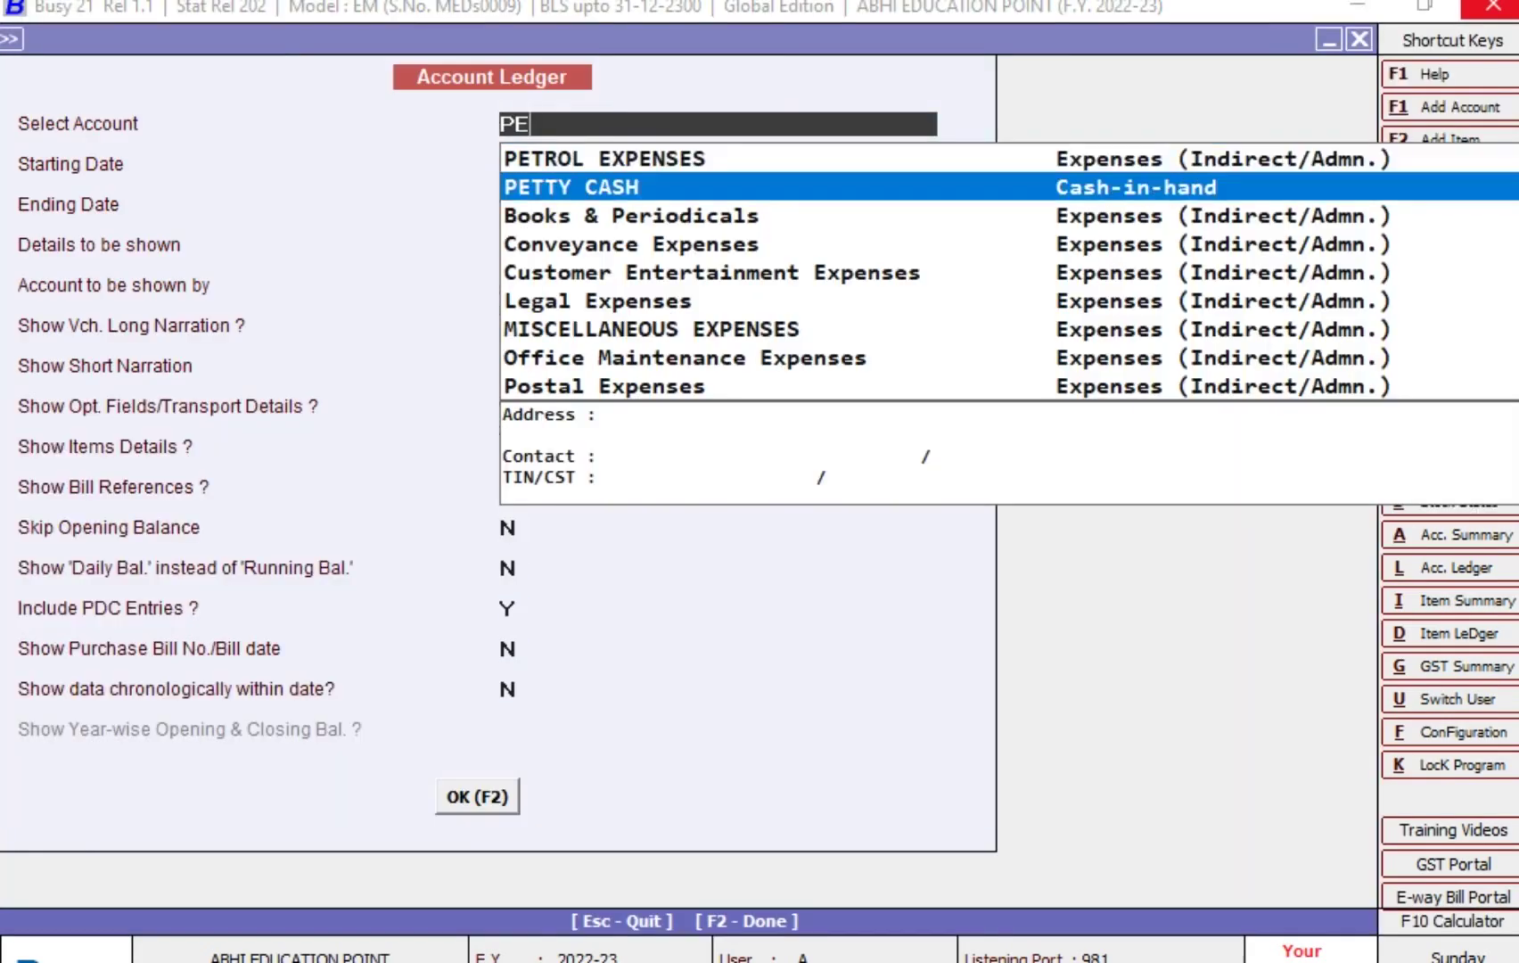
pyautogui.press('Return')
pyautogui.press('F2')
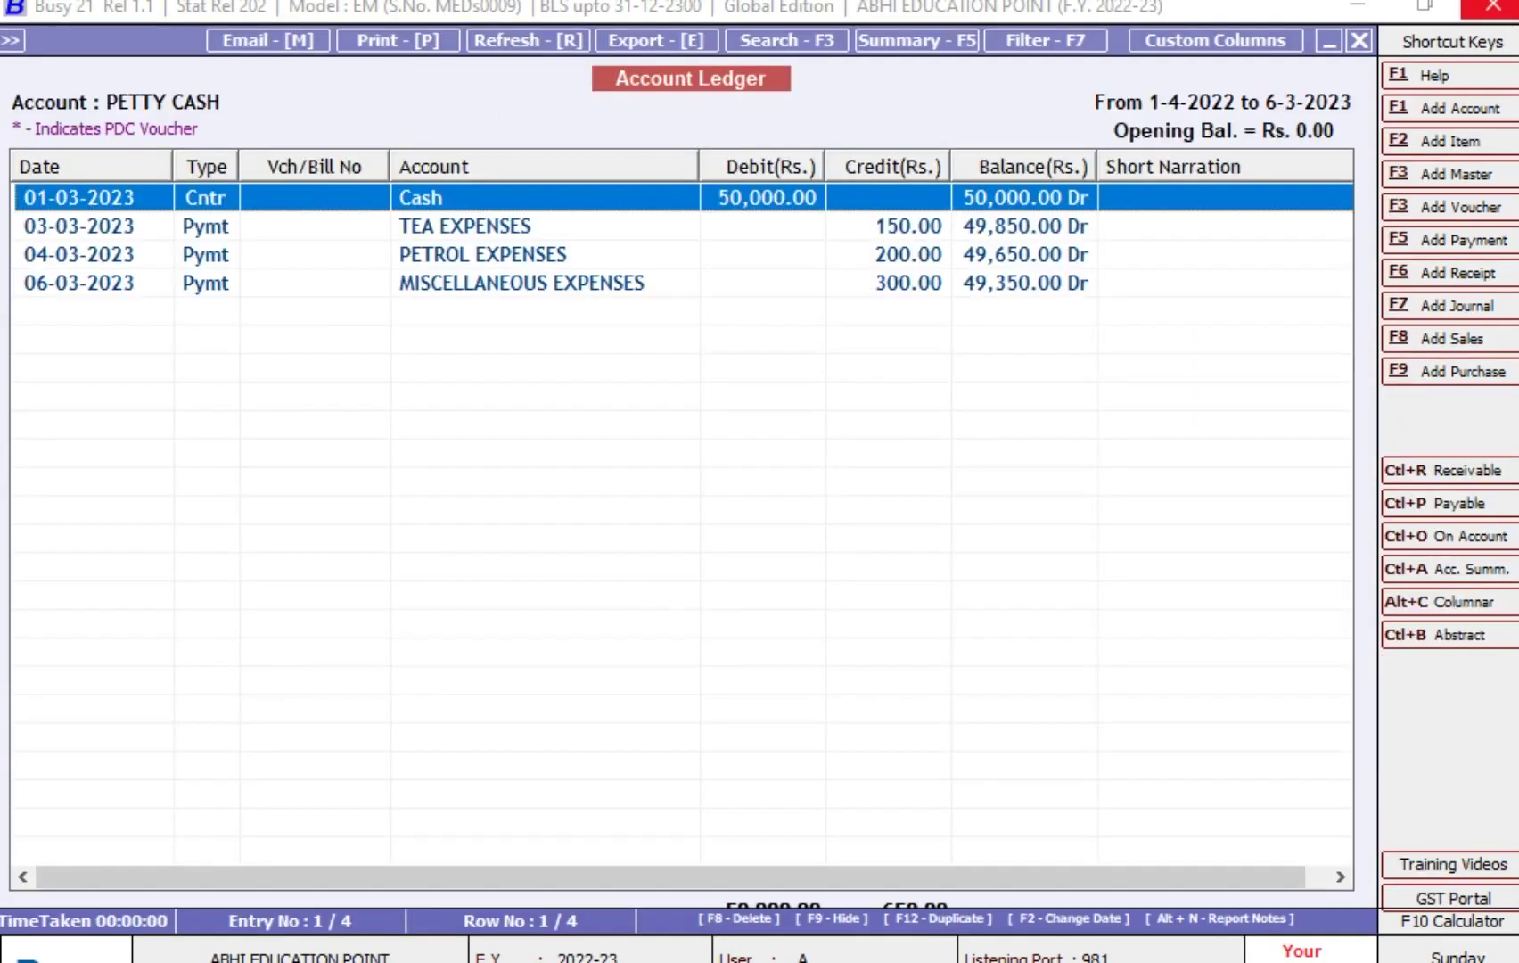
# Examine each entry in the PETTY CASH ledger, from the cash transfer to the miscellaneous expenses payment
pyautogui.press('Down')
pyautogui.press('Down')
pyautogui.press('Down')
pyautogui.press('Up')
pyautogui.press('Up')
pyautogui.press('Up')
pyautogui.press('Down')
pyautogui.press('Down')
pyautogui.press('Down')
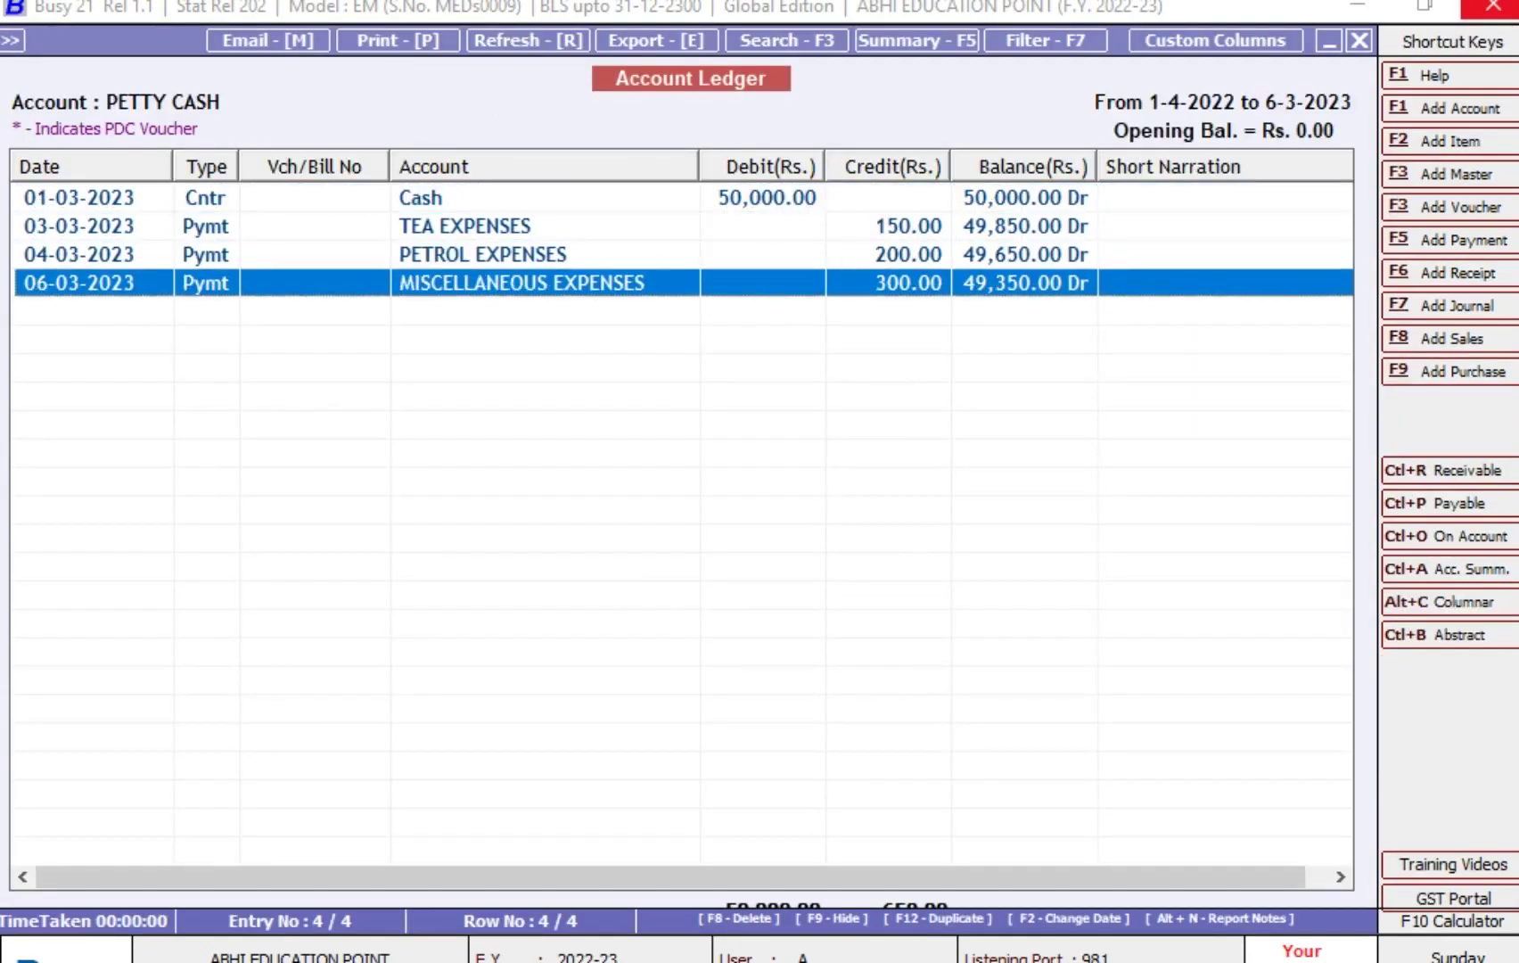